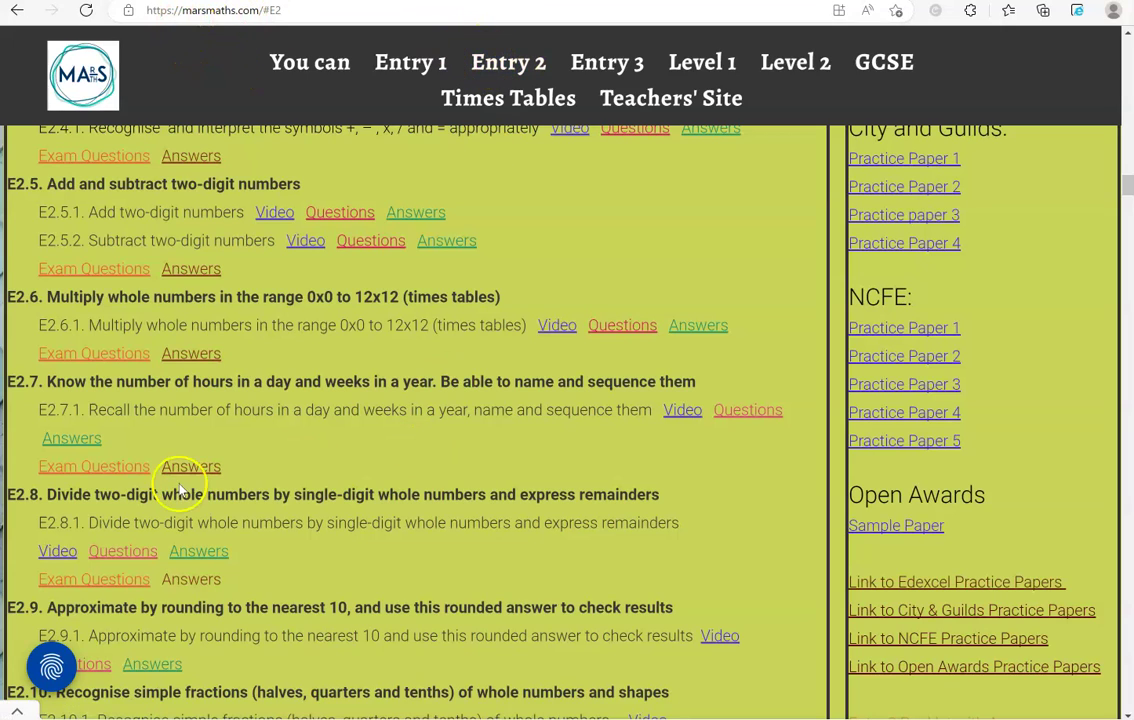
Open the division exam PDF and underline '42 apple pies' and '9 apple pies' in red.
{"action": "left_click", "coordinate": [129, 577]}
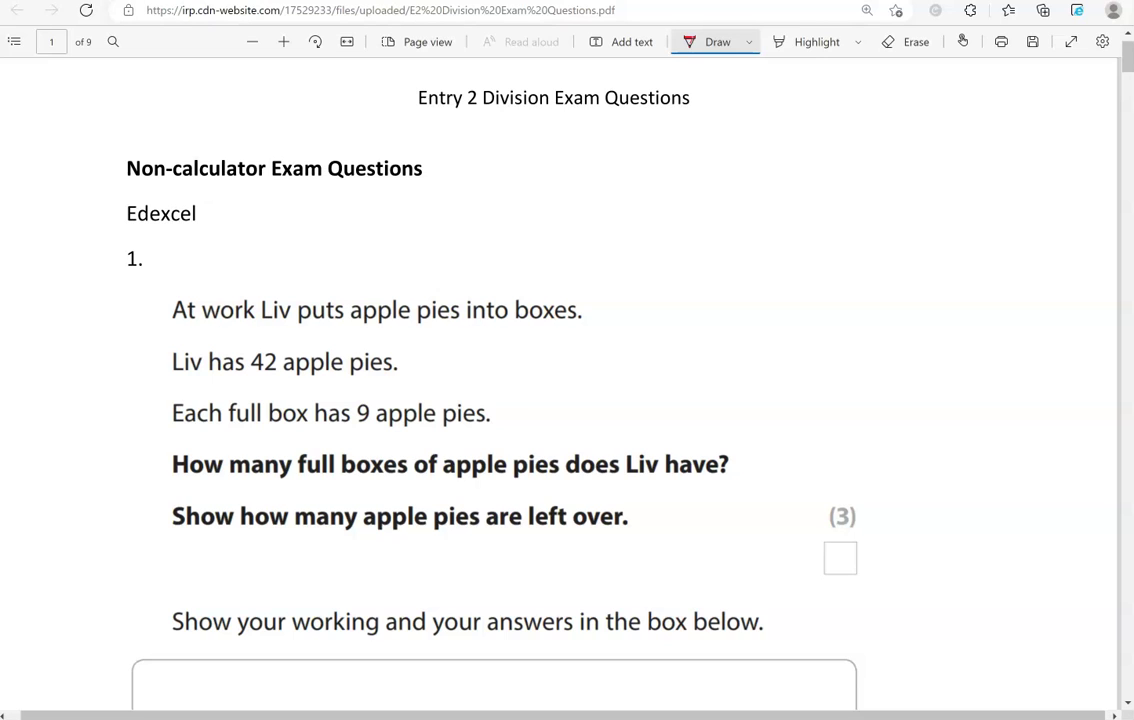
{"action": "scroll", "coordinate": [560, 400], "scroll_direction": "down", "scroll_amount": 1}
{"action": "scroll", "coordinate": [560, 400], "scroll_direction": "down", "scroll_amount": 1}
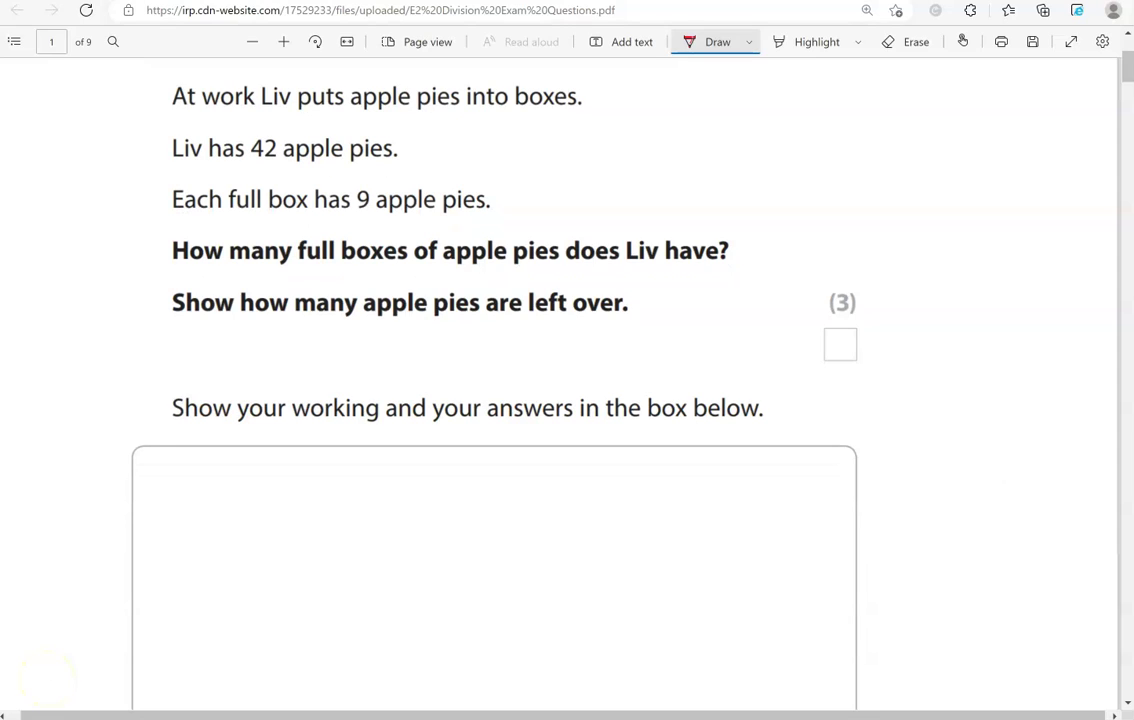
{"action": "left_click_drag", "start_coordinate": [250, 165], "coordinate": [396, 164]}
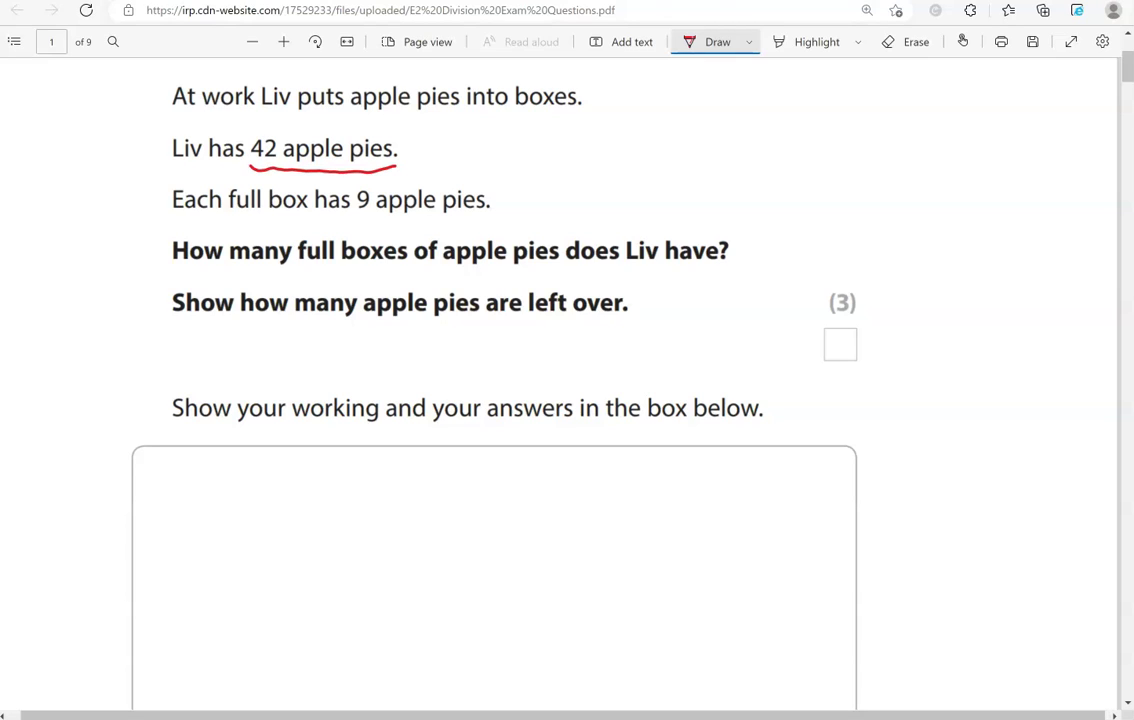
{"action": "left_click_drag", "start_coordinate": [350, 217], "coordinate": [503, 213]}
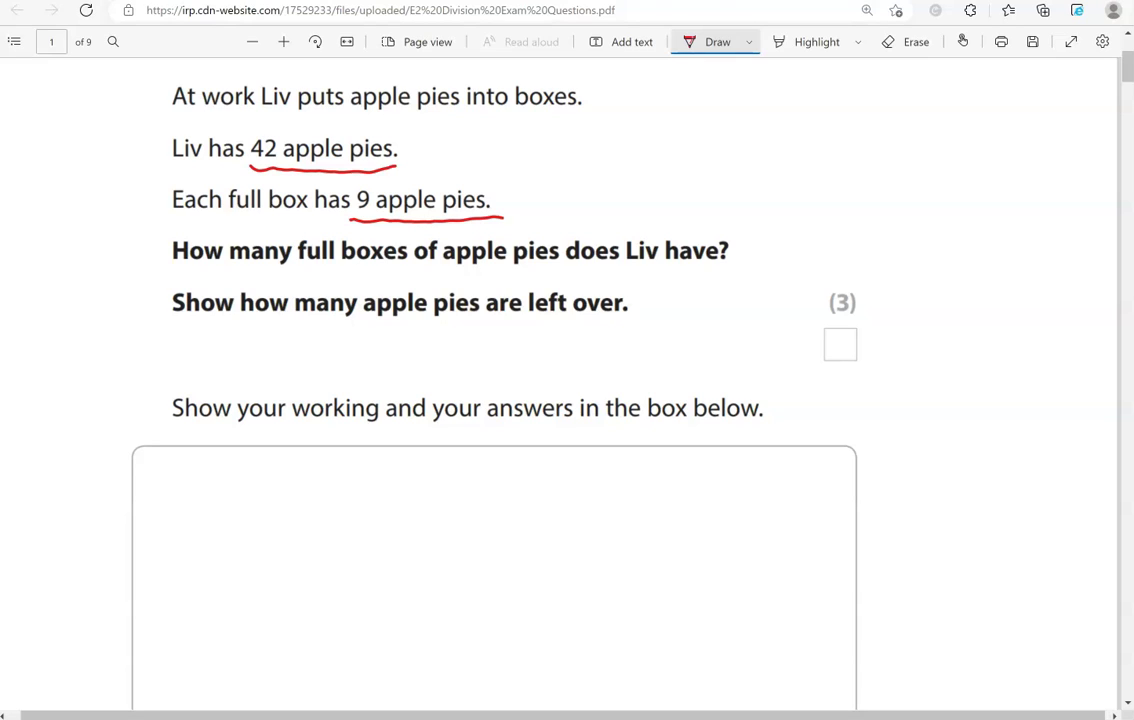
Handwrite 42 ÷ 9 in red in question 1's answer box.
{"action": "mouse_move", "coordinate": [343, 484]}
{"action": "left_mouse_down"}
{"action": "mouse_move", "coordinate": [357, 503]}
{"action": "mouse_move", "coordinate": [350, 518]}
{"action": "left_mouse_up"}
{"action": "left_click", "coordinate": [422, 488]}
{"action": "mouse_move", "coordinate": [367, 490]}
{"action": "left_mouse_down"}
{"action": "mouse_move", "coordinate": [392, 516]}
{"action": "mouse_move", "coordinate": [460, 486]}
{"action": "mouse_move", "coordinate": [476, 512]}
{"action": "left_mouse_up"}
{"action": "left_click", "coordinate": [422, 510]}
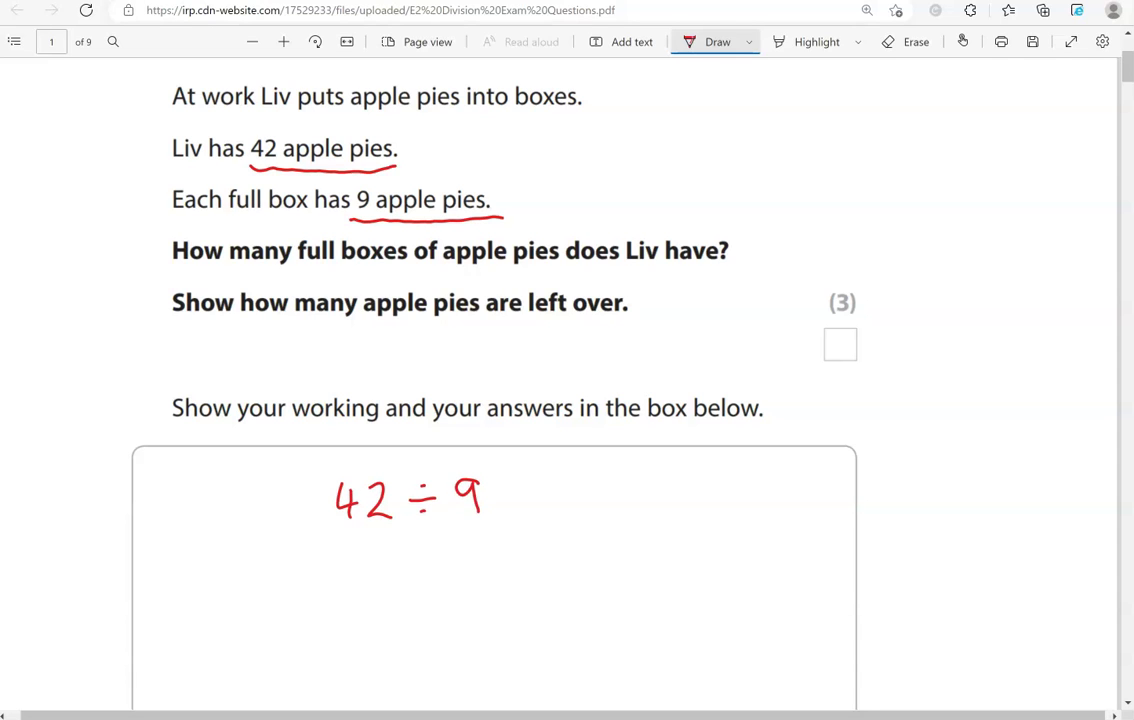
Write 9 × 4 = 36 below the division.
{"action": "scroll", "coordinate": [567, 380], "scroll_direction": "down", "scroll_amount": 1}
{"action": "scroll", "coordinate": [906, 471], "scroll_direction": "down", "scroll_amount": 1}
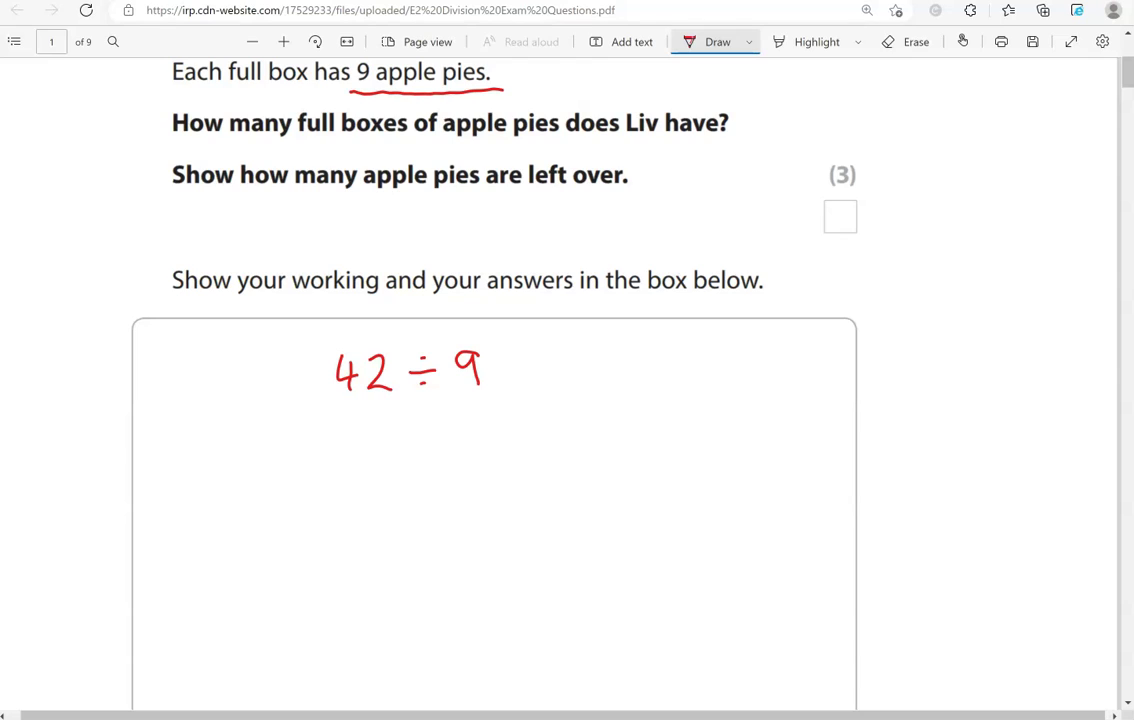
{"action": "left_click_drag", "start_coordinate": [365, 446], "coordinate": [361, 479]}
{"action": "left_click_drag", "start_coordinate": [406, 445], "coordinate": [388, 468]}
{"action": "mouse_move", "coordinate": [383, 446]}
{"action": "left_mouse_down"}
{"action": "mouse_move", "coordinate": [409, 467]}
{"action": "mouse_move", "coordinate": [445, 462]}
{"action": "mouse_move", "coordinate": [435, 478]}
{"action": "mouse_move", "coordinate": [484, 450]}
{"action": "mouse_move", "coordinate": [502, 464]}
{"action": "left_mouse_up"}
{"action": "left_click_drag", "start_coordinate": [546, 429], "coordinate": [534, 452]}
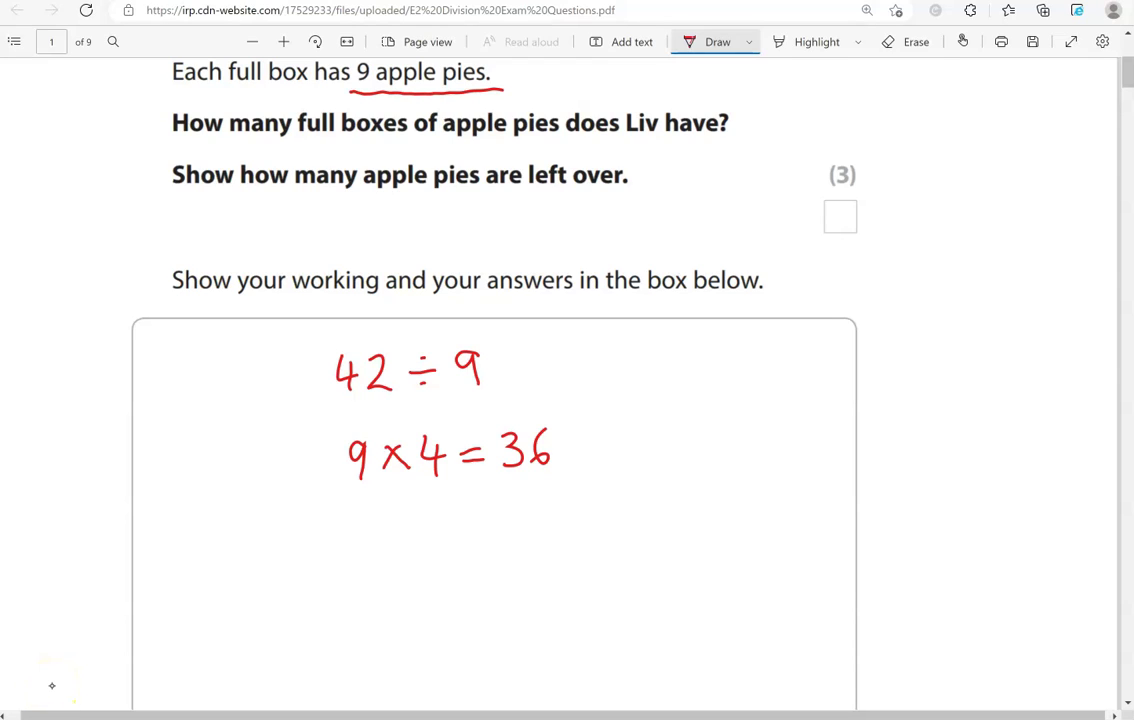
Start a column adding nines: 9 + 9 = 18, + 9 = 27, then another + 9.
{"action": "mouse_move", "coordinate": [740, 353]}
{"action": "left_mouse_down"}
{"action": "mouse_move", "coordinate": [739, 376]}
{"action": "mouse_move", "coordinate": [719, 390]}
{"action": "left_mouse_up"}
{"action": "mouse_move", "coordinate": [706, 378]}
{"action": "left_mouse_down"}
{"action": "mouse_move", "coordinate": [706, 400]}
{"action": "mouse_move", "coordinate": [739, 418]}
{"action": "left_mouse_up"}
{"action": "mouse_move", "coordinate": [690, 434]}
{"action": "left_mouse_down"}
{"action": "mouse_move", "coordinate": [760, 432]}
{"action": "mouse_move", "coordinate": [726, 472]}
{"action": "mouse_move", "coordinate": [754, 450]}
{"action": "left_mouse_up"}
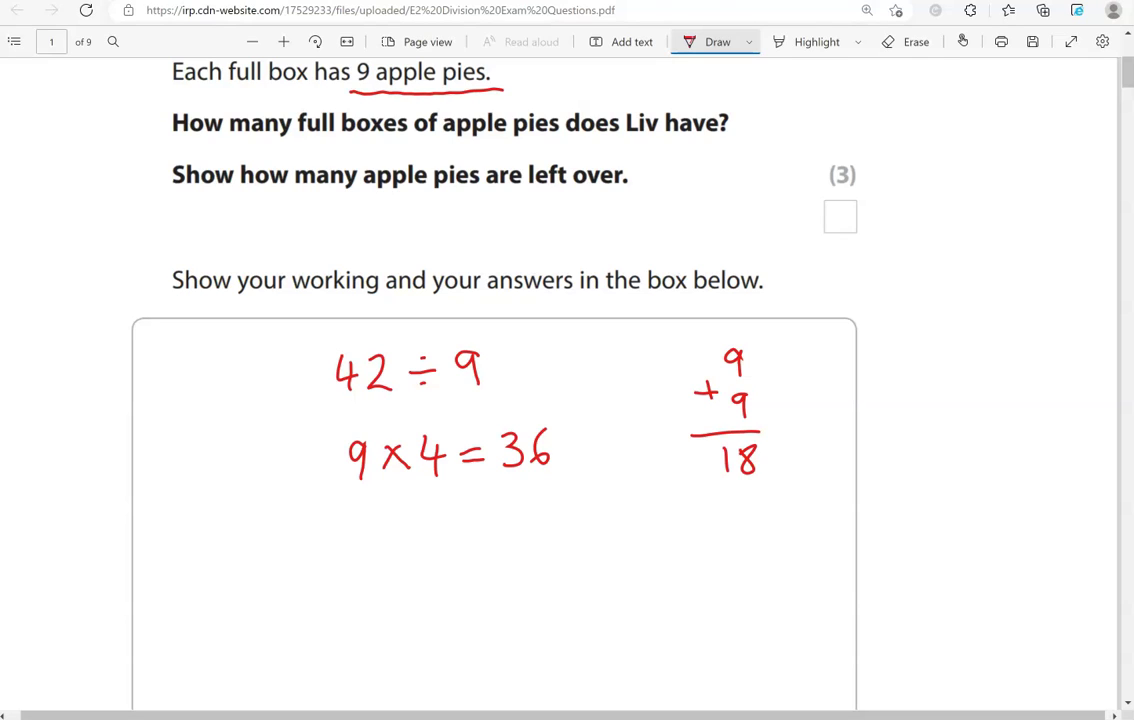
{"action": "left_click_drag", "start_coordinate": [682, 508], "coordinate": [711, 506]}
{"action": "left_click_drag", "start_coordinate": [697, 494], "coordinate": [697, 518]}
{"action": "mouse_move", "coordinate": [753, 490]}
{"action": "left_mouse_down"}
{"action": "mouse_move", "coordinate": [748, 514]}
{"action": "mouse_move", "coordinate": [775, 520]}
{"action": "mouse_move", "coordinate": [746, 558]}
{"action": "mouse_move", "coordinate": [757, 561]}
{"action": "left_mouse_up"}
{"action": "mouse_move", "coordinate": [692, 590]}
{"action": "left_mouse_down"}
{"action": "mouse_move", "coordinate": [719, 589]}
{"action": "mouse_move", "coordinate": [707, 603]}
{"action": "mouse_move", "coordinate": [782, 602]}
{"action": "mouse_move", "coordinate": [733, 643]}
{"action": "mouse_move", "coordinate": [760, 636]}
{"action": "left_mouse_up"}
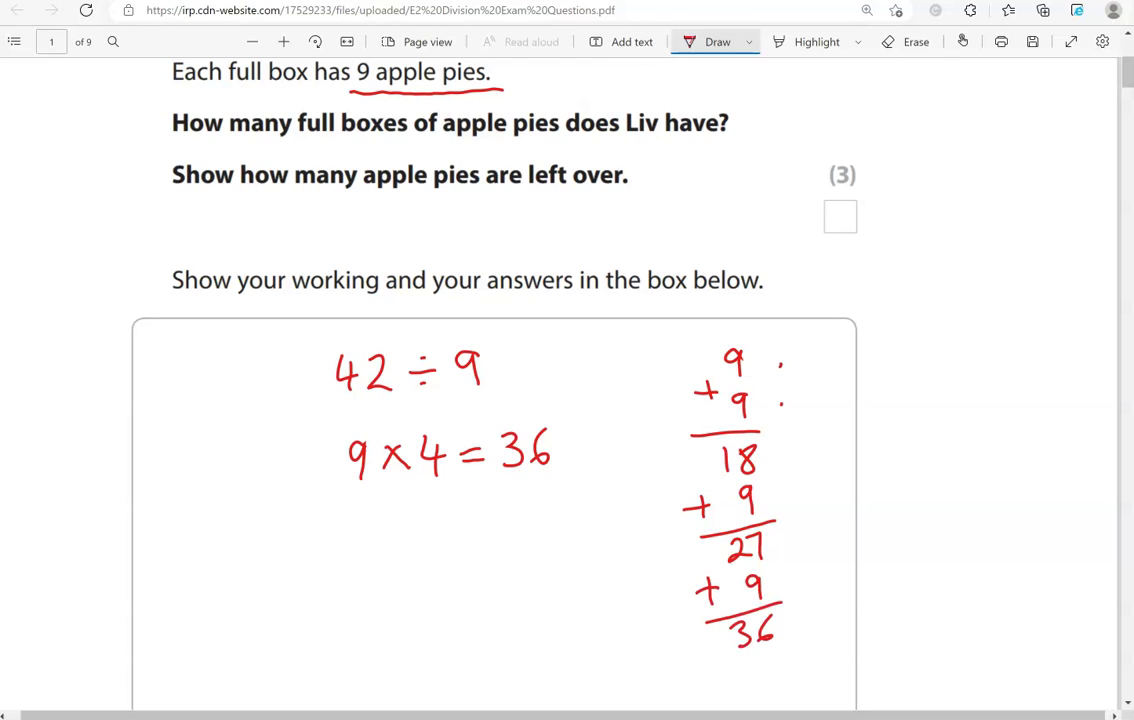
Dot the counted nines and add a final 9 to reach the total 45.
{"action": "left_click", "coordinate": [785, 495]}
{"action": "left_click", "coordinate": [784, 576]}
{"action": "scroll", "coordinate": [567, 400], "scroll_direction": "down", "scroll_amount": 2}
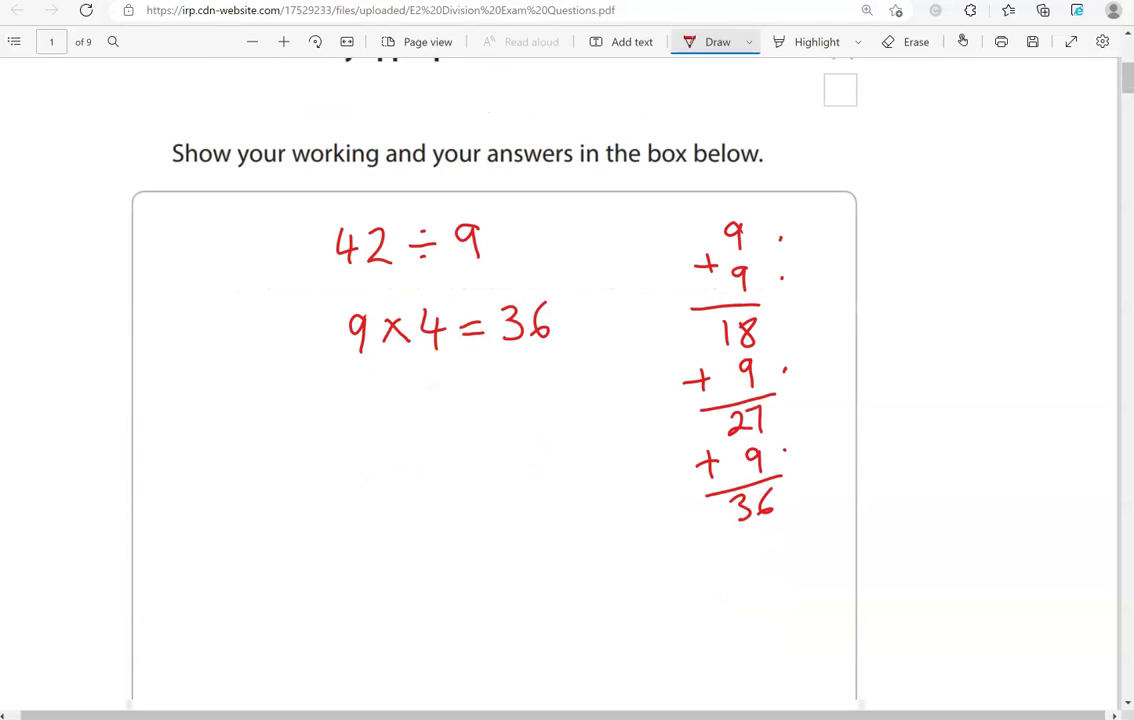
{"action": "mouse_move", "coordinate": [698, 559]}
{"action": "left_mouse_down"}
{"action": "mouse_move", "coordinate": [719, 556]}
{"action": "mouse_move", "coordinate": [710, 567]}
{"action": "left_mouse_up"}
{"action": "mouse_move", "coordinate": [768, 533]}
{"action": "left_mouse_down"}
{"action": "mouse_move", "coordinate": [764, 553]}
{"action": "mouse_move", "coordinate": [800, 561]}
{"action": "left_mouse_up"}
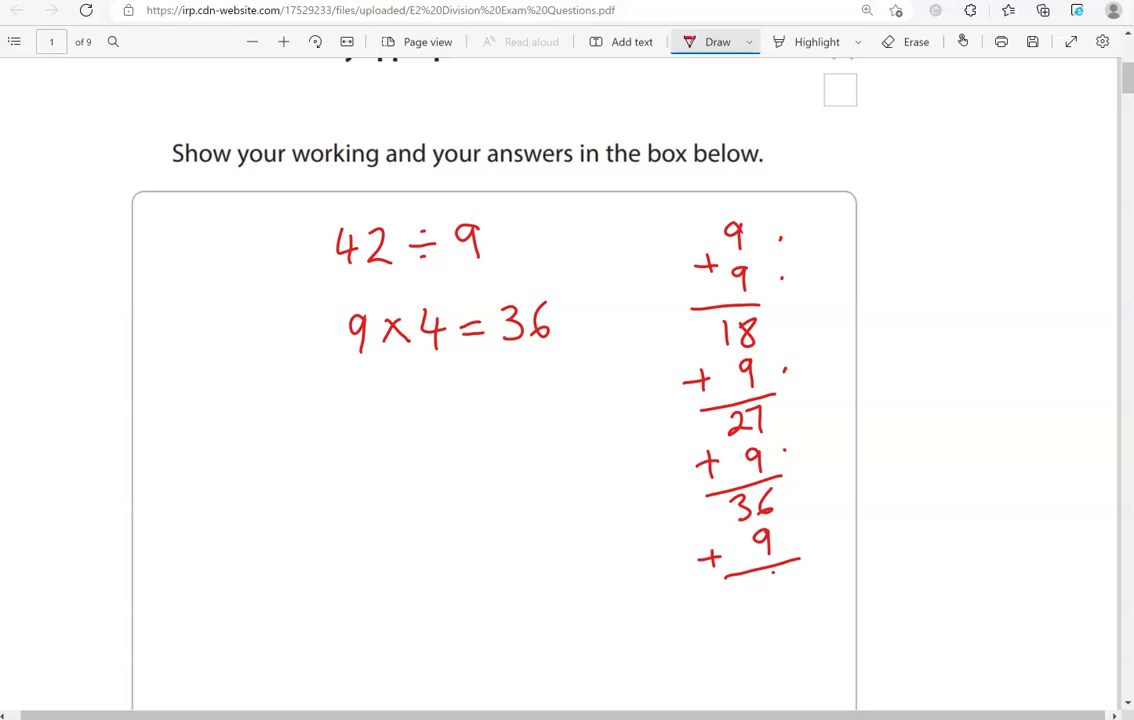
{"action": "left_click_drag", "start_coordinate": [777, 574], "coordinate": [769, 597]}
{"action": "mouse_move", "coordinate": [777, 572]}
{"action": "left_mouse_down"}
{"action": "mouse_move", "coordinate": [791, 571]}
{"action": "mouse_move", "coordinate": [759, 603]}
{"action": "left_mouse_up"}
Underline the 42, cross out the overshooting nine, and box 36.
{"action": "left_click_drag", "start_coordinate": [331, 282], "coordinate": [394, 270]}
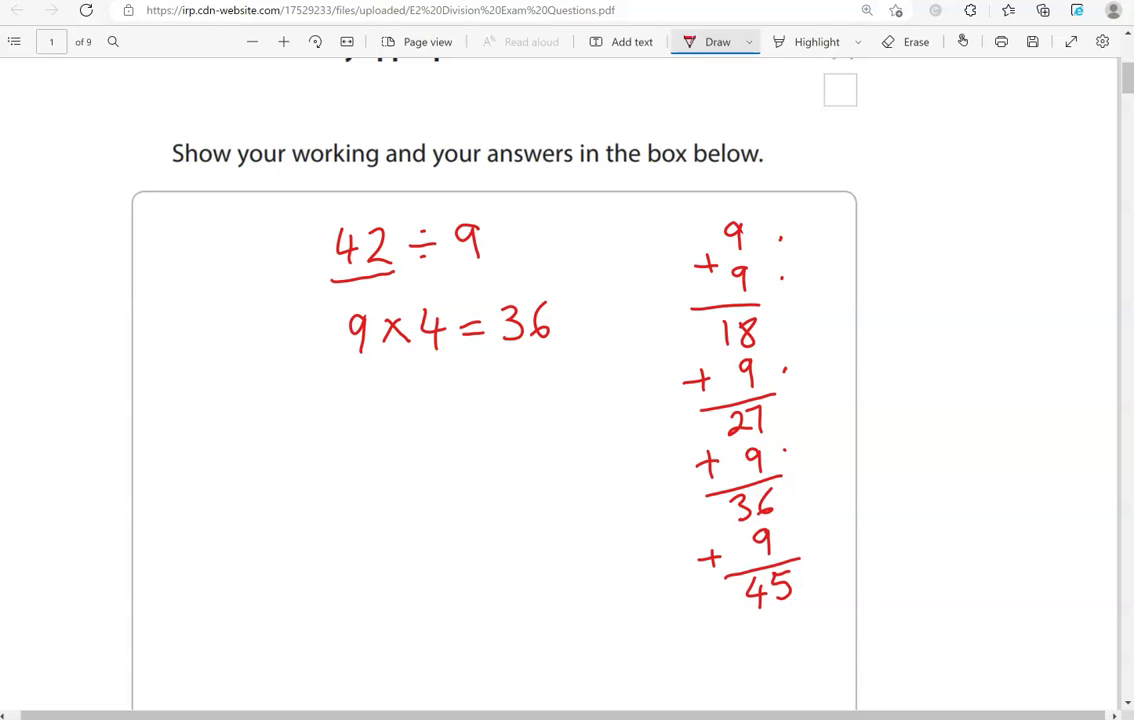
{"action": "left_click_drag", "start_coordinate": [752, 553], "coordinate": [787, 520]}
{"action": "mouse_move", "coordinate": [706, 490]}
{"action": "left_mouse_down"}
{"action": "mouse_move", "coordinate": [703, 532]}
{"action": "mouse_move", "coordinate": [794, 484]}
{"action": "mouse_move", "coordinate": [699, 503]}
{"action": "left_mouse_up"}
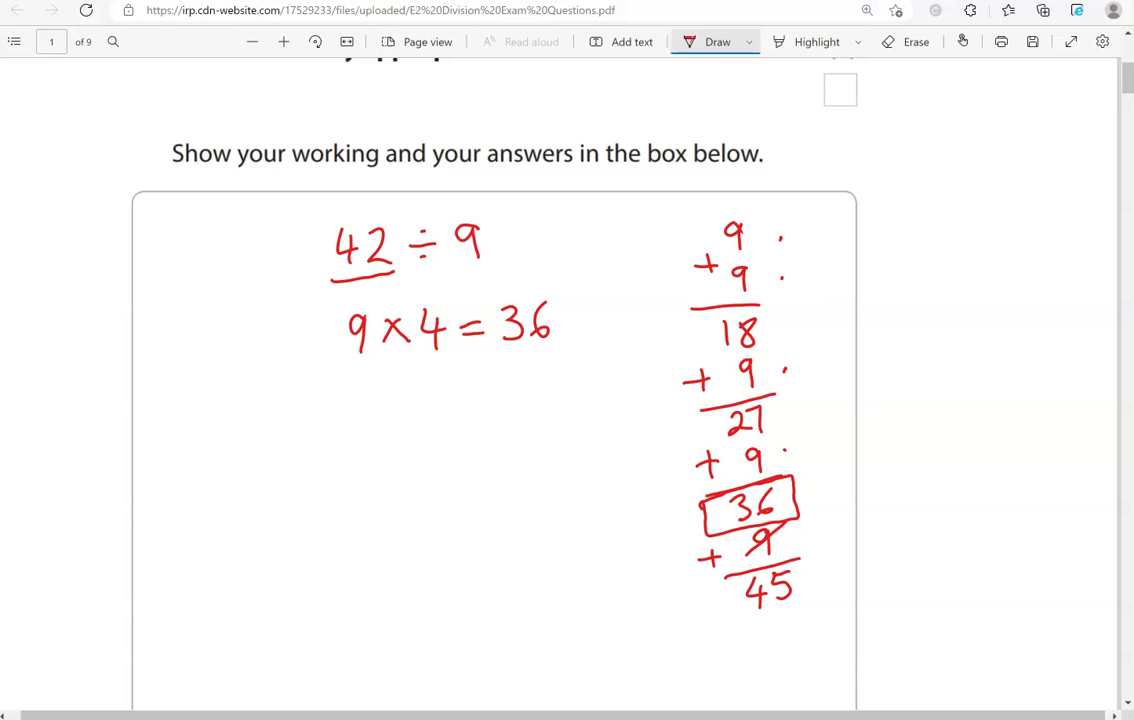
Write the count 36, 37, 38, 39, 40, 41 with hops linking each number.
{"action": "mouse_move", "coordinate": [226, 461]}
{"action": "left_mouse_down"}
{"action": "mouse_move", "coordinate": [233, 454]}
{"action": "mouse_move", "coordinate": [227, 487]}
{"action": "left_mouse_up"}
{"action": "left_click_drag", "start_coordinate": [262, 452], "coordinate": [249, 476]}
{"action": "mouse_move", "coordinate": [309, 455]}
{"action": "left_mouse_down"}
{"action": "mouse_move", "coordinate": [311, 484]}
{"action": "mouse_move", "coordinate": [342, 486]}
{"action": "left_mouse_up"}
{"action": "mouse_move", "coordinate": [396, 451]}
{"action": "left_mouse_down"}
{"action": "mouse_move", "coordinate": [398, 474]}
{"action": "mouse_move", "coordinate": [427, 449]}
{"action": "mouse_move", "coordinate": [467, 475]}
{"action": "left_mouse_up"}
{"action": "left_click_drag", "start_coordinate": [507, 450], "coordinate": [503, 472]}
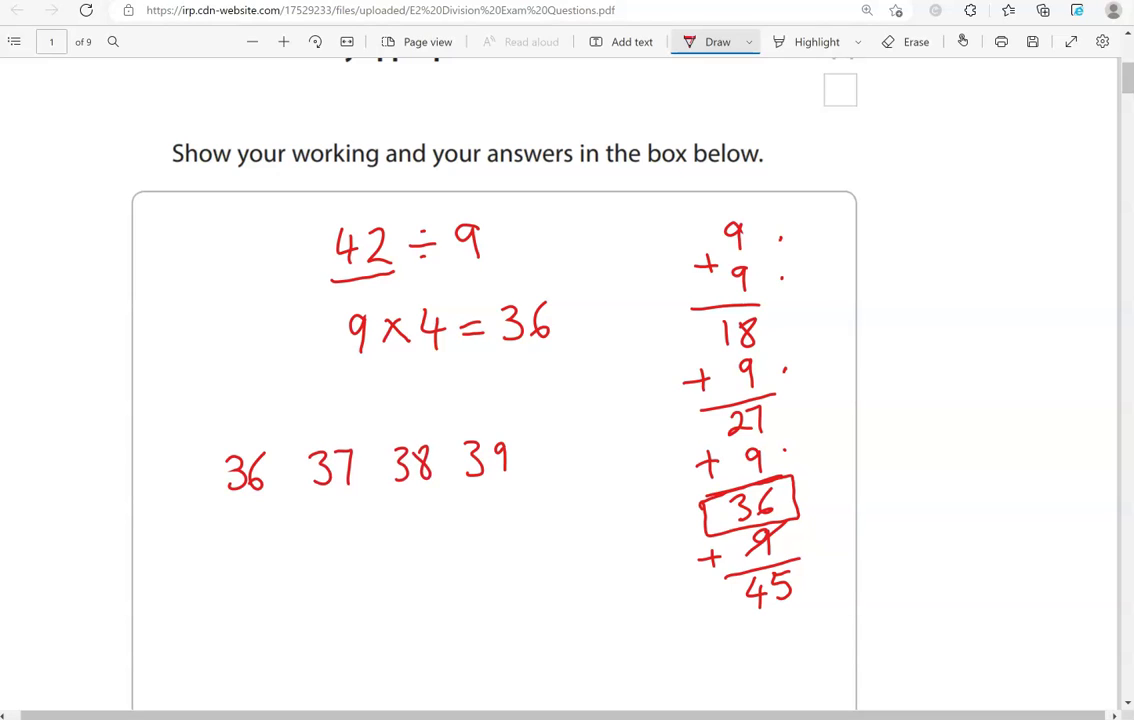
{"action": "mouse_move", "coordinate": [543, 432]}
{"action": "left_mouse_down"}
{"action": "mouse_move", "coordinate": [550, 468]}
{"action": "mouse_move", "coordinate": [568, 441]}
{"action": "mouse_move", "coordinate": [610, 467]}
{"action": "mouse_move", "coordinate": [675, 459]}
{"action": "left_mouse_up"}
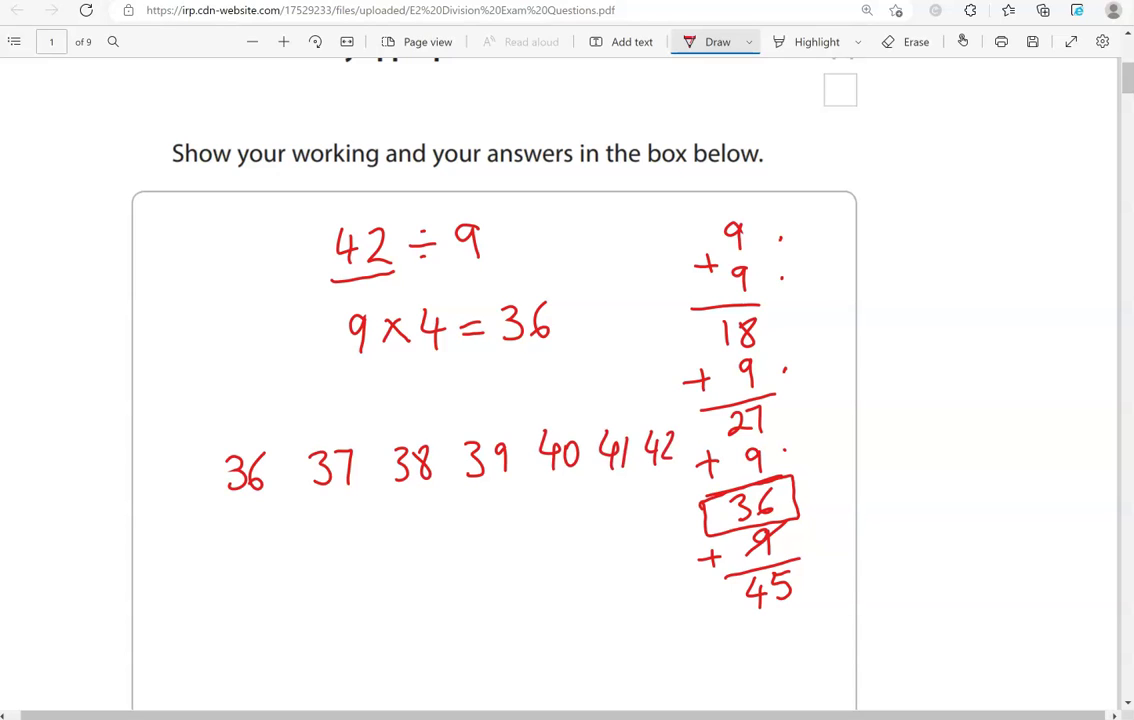
{"action": "mouse_move", "coordinate": [250, 485]}
{"action": "left_mouse_down"}
{"action": "mouse_move", "coordinate": [403, 503]}
{"action": "mouse_move", "coordinate": [665, 465]}
{"action": "left_mouse_up"}
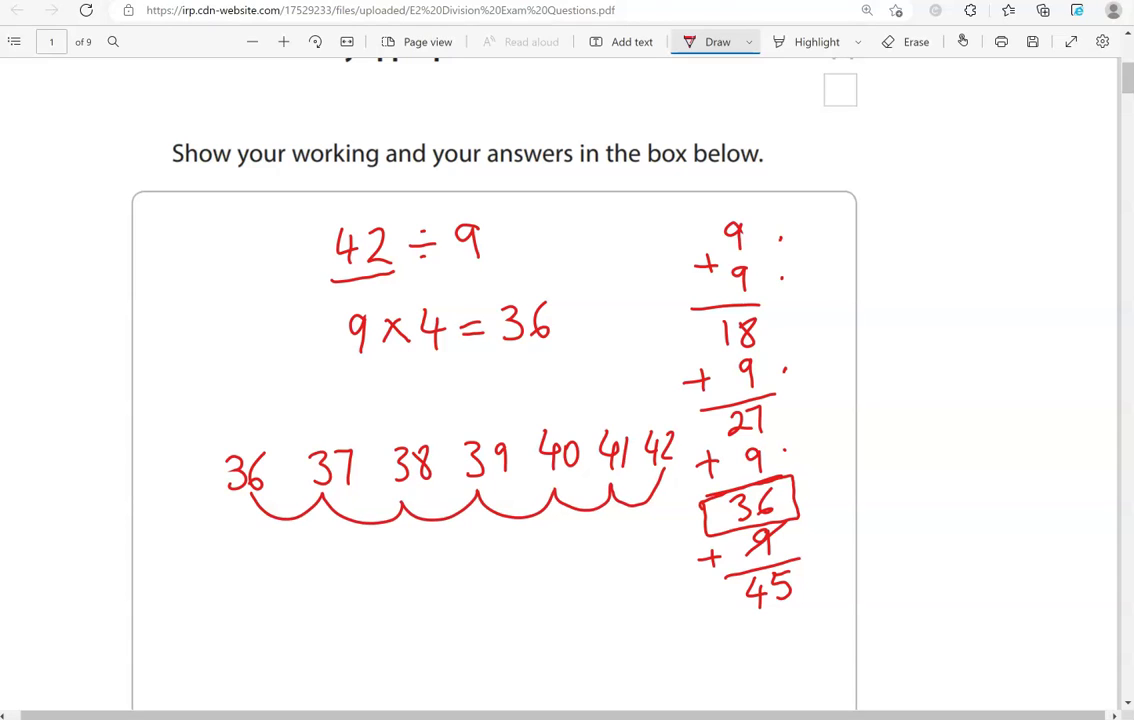
{"action": "left_click_drag", "start_coordinate": [413, 298], "coordinate": [430, 360]}
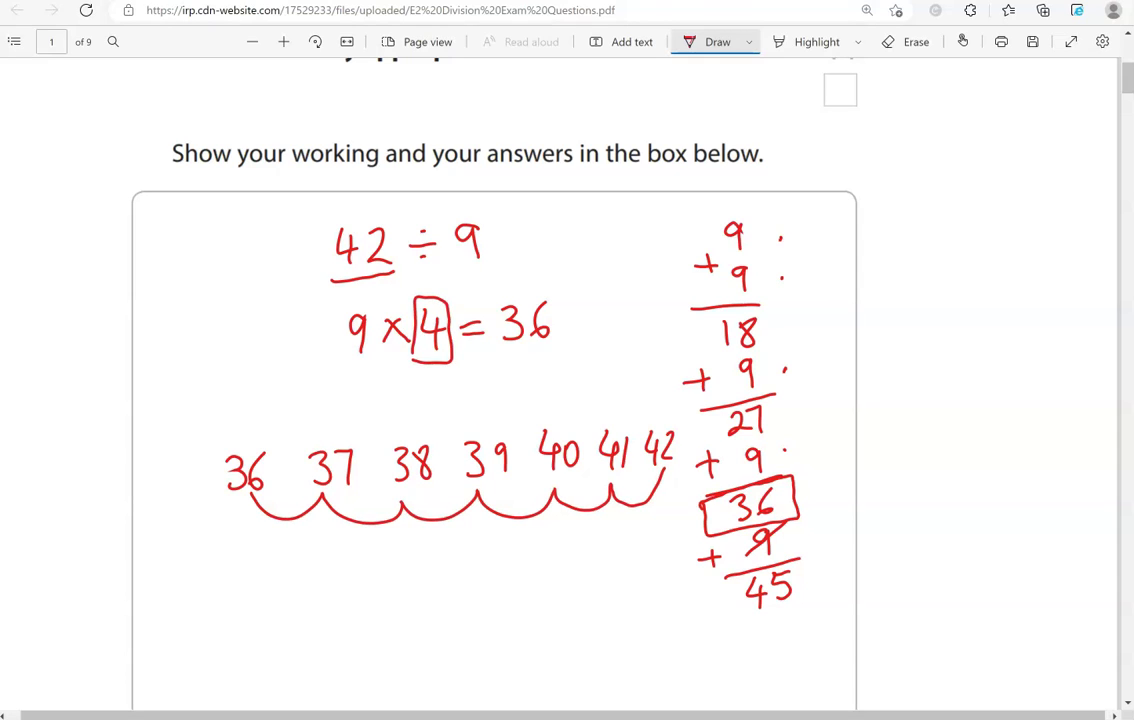
Underline 'full box' in the question and write 4 on the full boxes answer line.
{"action": "scroll", "coordinate": [567, 380], "scroll_direction": "up", "scroll_amount": 2}
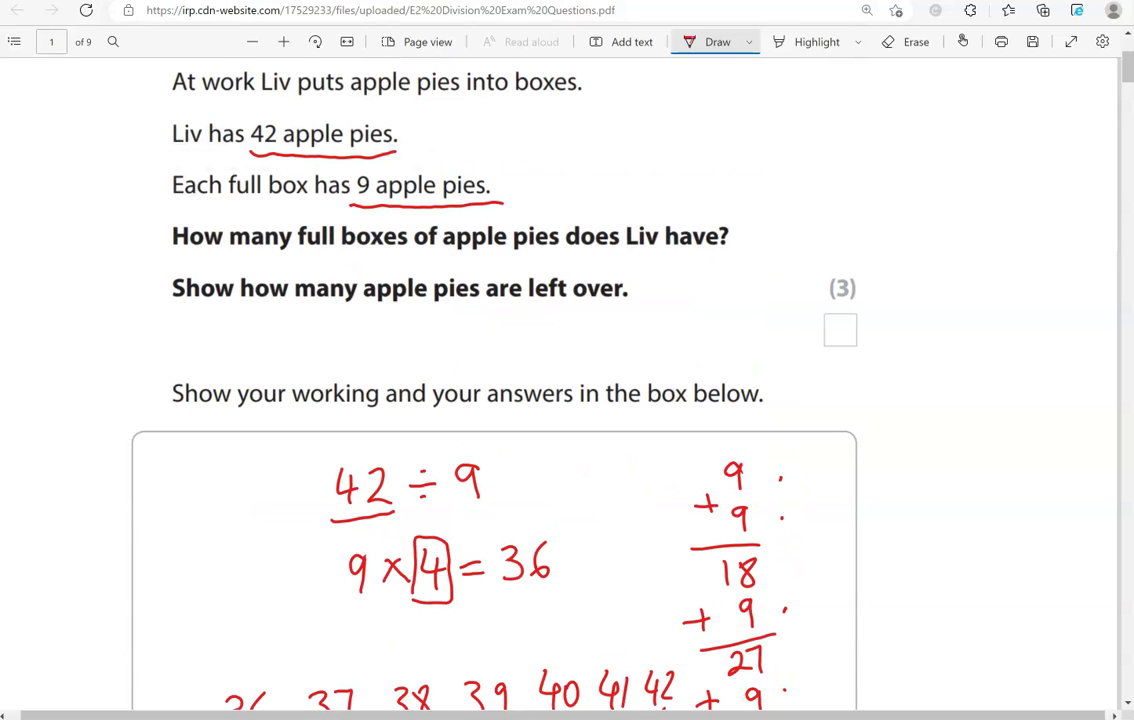
{"action": "left_click_drag", "start_coordinate": [229, 204], "coordinate": [309, 201]}
{"action": "scroll", "coordinate": [494, 400], "scroll_direction": "down", "scroll_amount": 3}
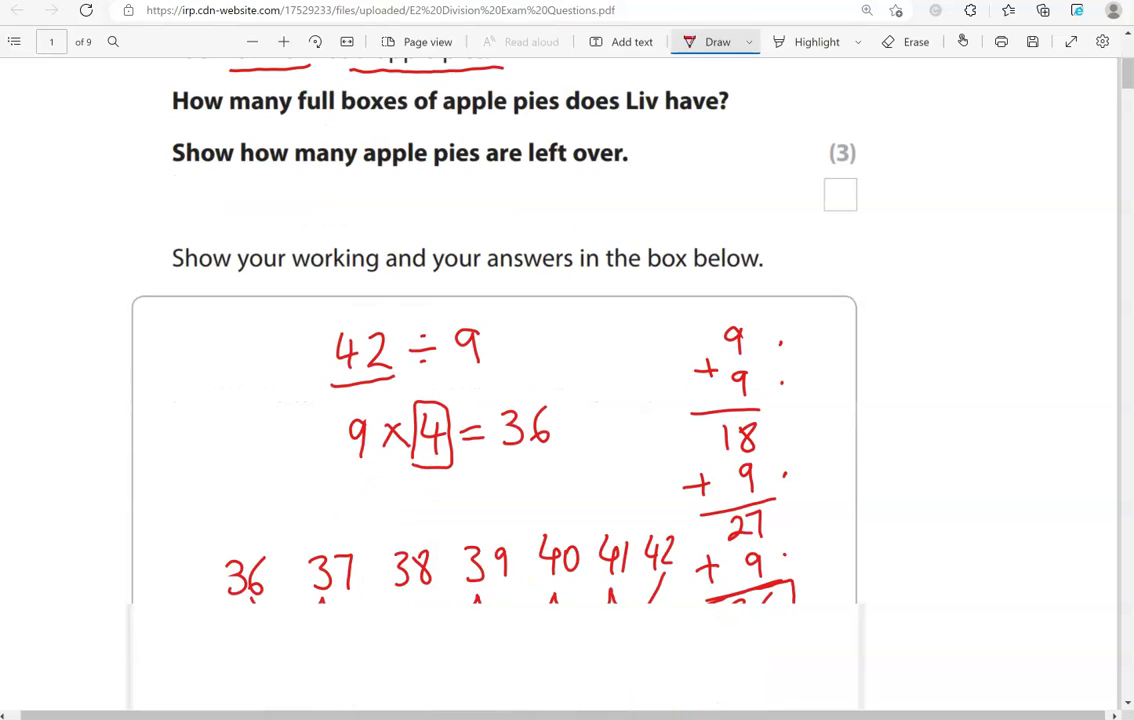
{"action": "scroll", "coordinate": [494, 400], "scroll_direction": "down", "scroll_amount": 2}
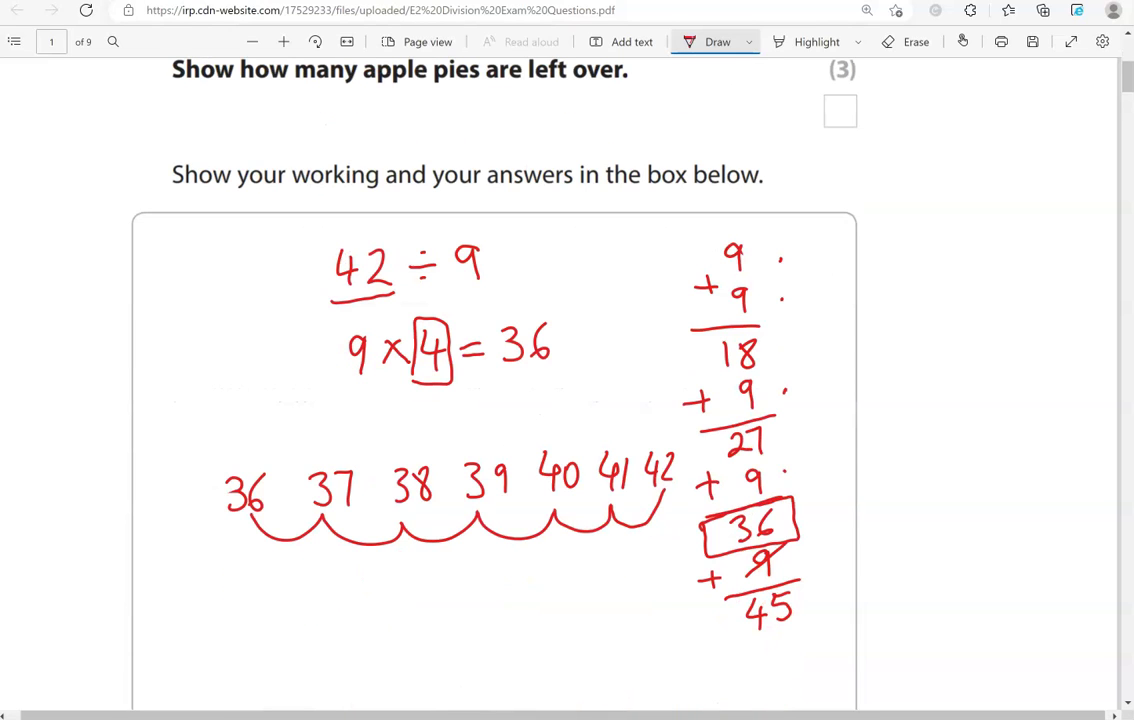
{"action": "scroll", "coordinate": [494, 400], "scroll_direction": "down", "scroll_amount": 1}
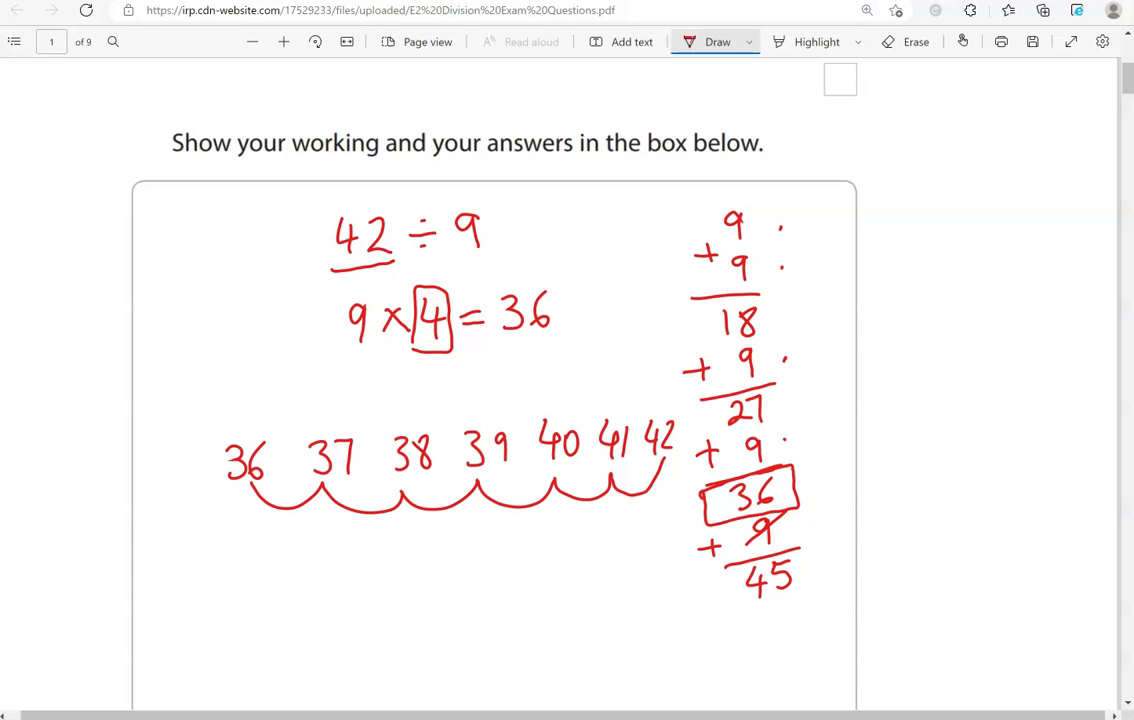
{"action": "scroll", "coordinate": [494, 400], "scroll_direction": "up", "scroll_amount": 5}
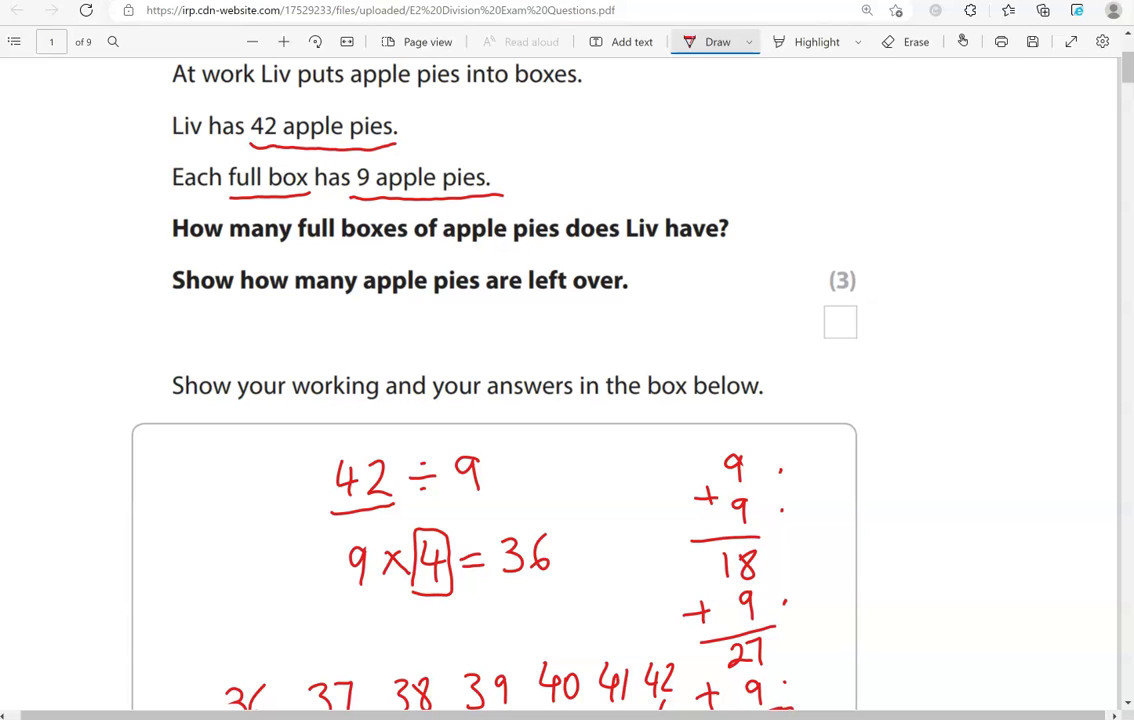
{"action": "scroll", "coordinate": [494, 400], "scroll_direction": "down", "scroll_amount": 8}
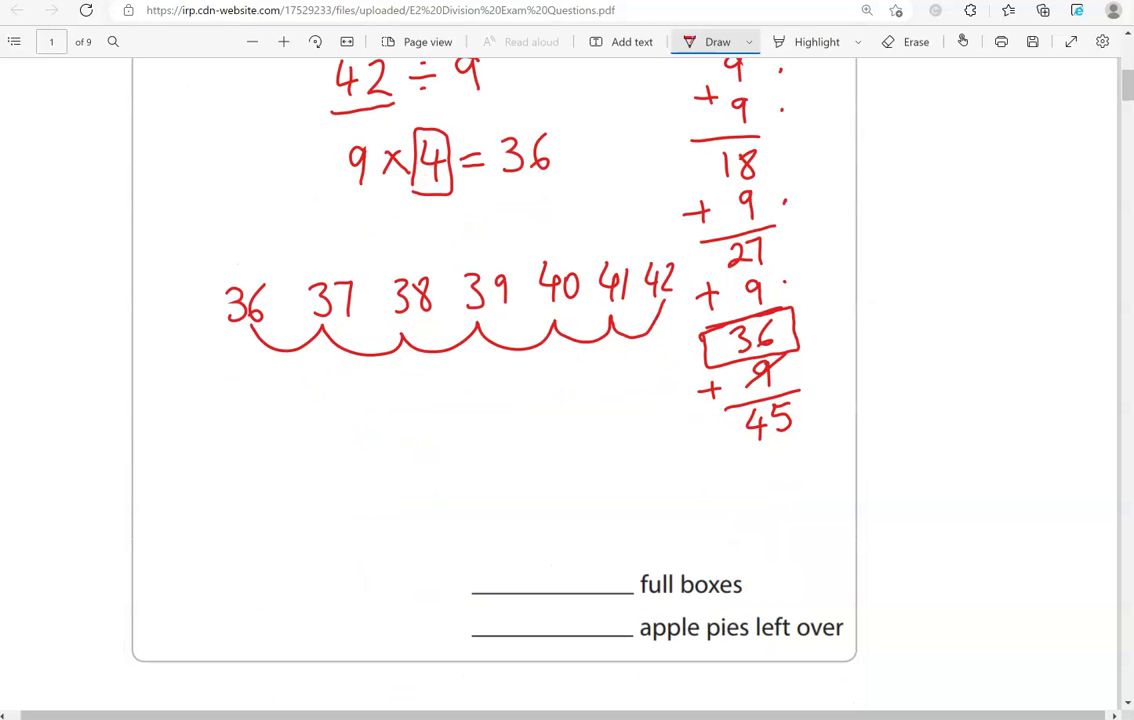
{"action": "mouse_move", "coordinate": [551, 553]}
{"action": "left_mouse_down"}
{"action": "mouse_move", "coordinate": [575, 575]}
{"action": "mouse_move", "coordinate": [562, 588]}
{"action": "mouse_move", "coordinate": [558, 637]}
{"action": "mouse_move", "coordinate": [553, 626]}
{"action": "left_mouse_up"}
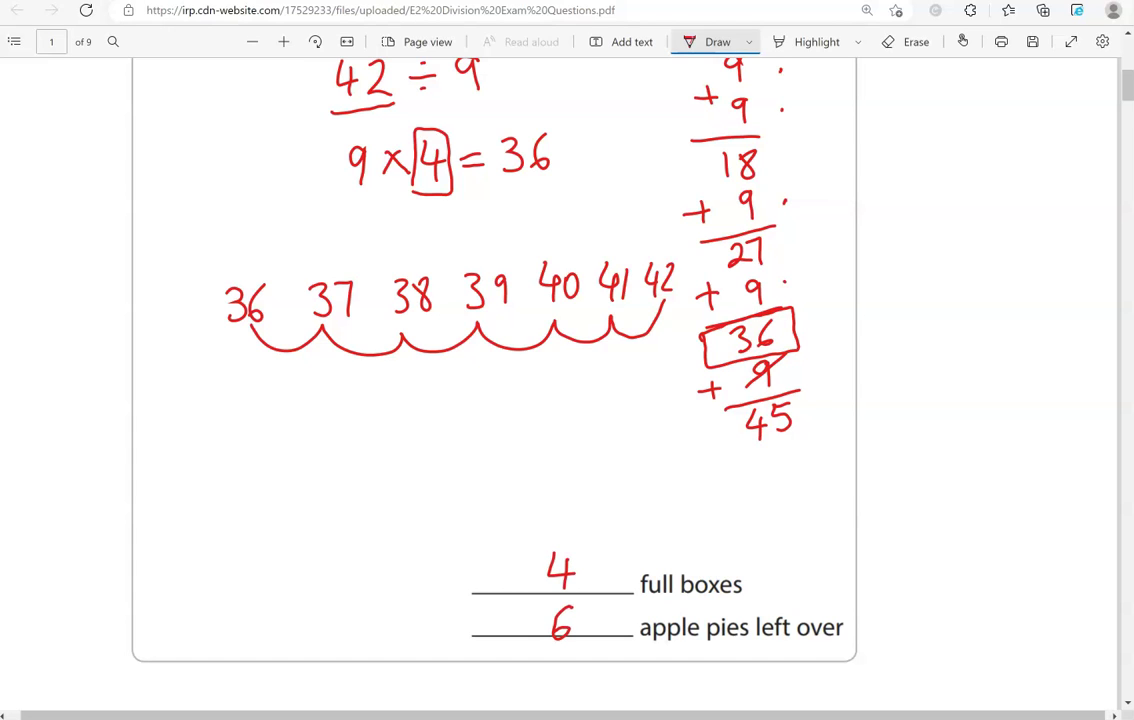
{"action": "scroll", "coordinate": [975, 495], "scroll_direction": "down", "scroll_amount": 7}
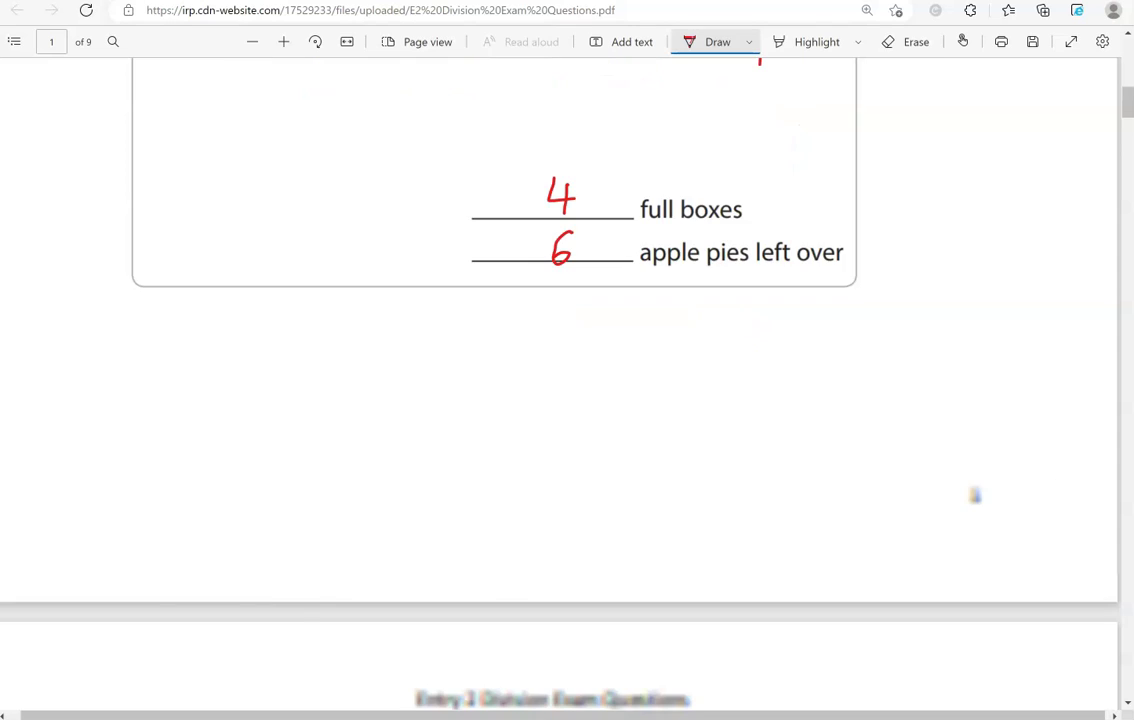
On question 2, underline '4 brackets' and '58' in red.
{"action": "scroll", "coordinate": [975, 495], "scroll_direction": "down", "scroll_amount": 10}
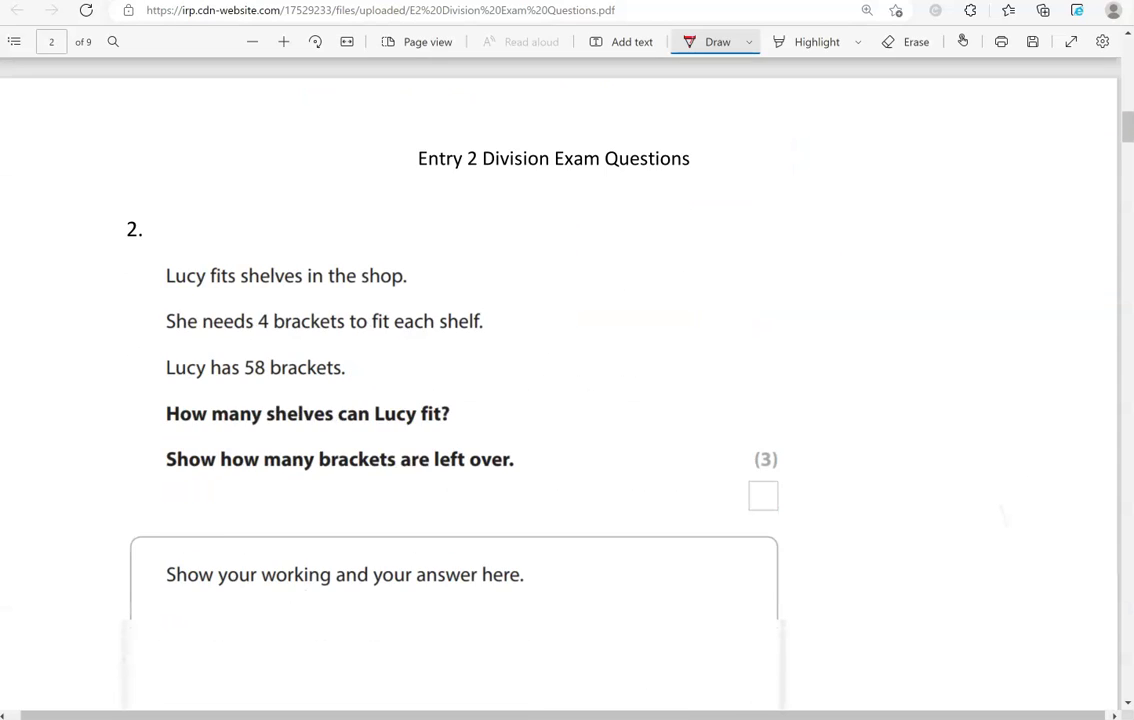
{"action": "scroll", "coordinate": [975, 495], "scroll_direction": "down", "scroll_amount": 1}
{"action": "scroll", "coordinate": [560, 390], "scroll_direction": "down", "scroll_amount": 1}
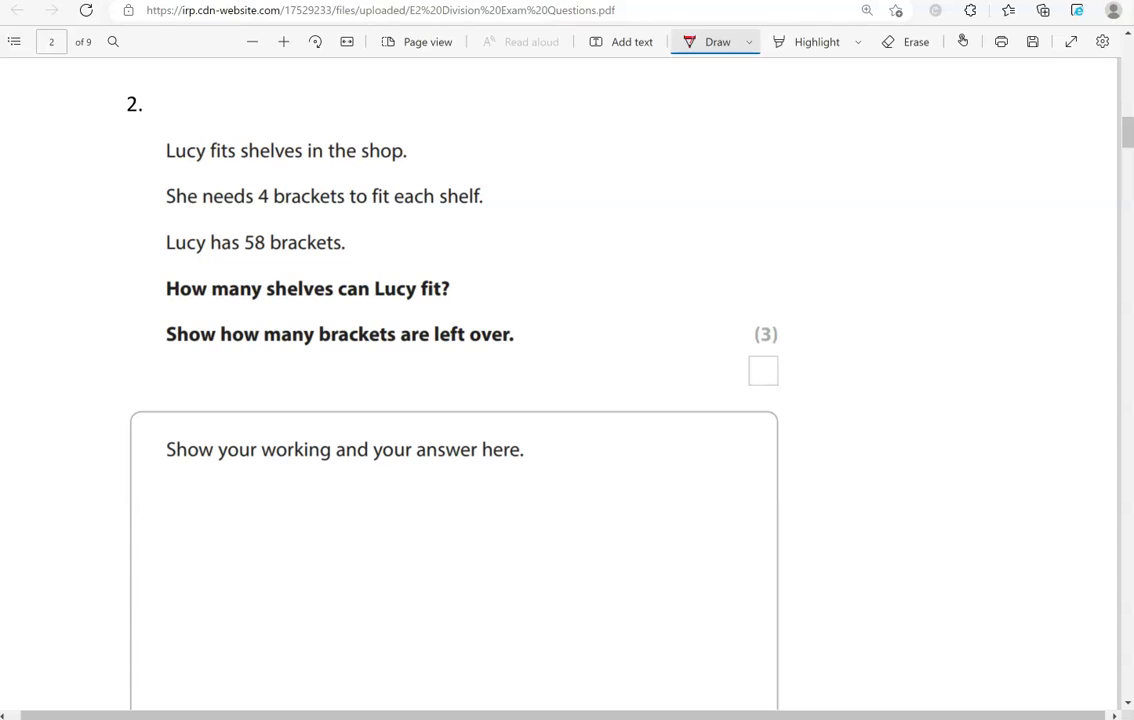
{"action": "left_click_drag", "start_coordinate": [255, 211], "coordinate": [335, 208]}
{"action": "left_click_drag", "start_coordinate": [240, 256], "coordinate": [276, 258]}
Write 58 ÷ 4 in question 2's answer box.
{"action": "scroll", "coordinate": [560, 380], "scroll_direction": "down", "scroll_amount": 1}
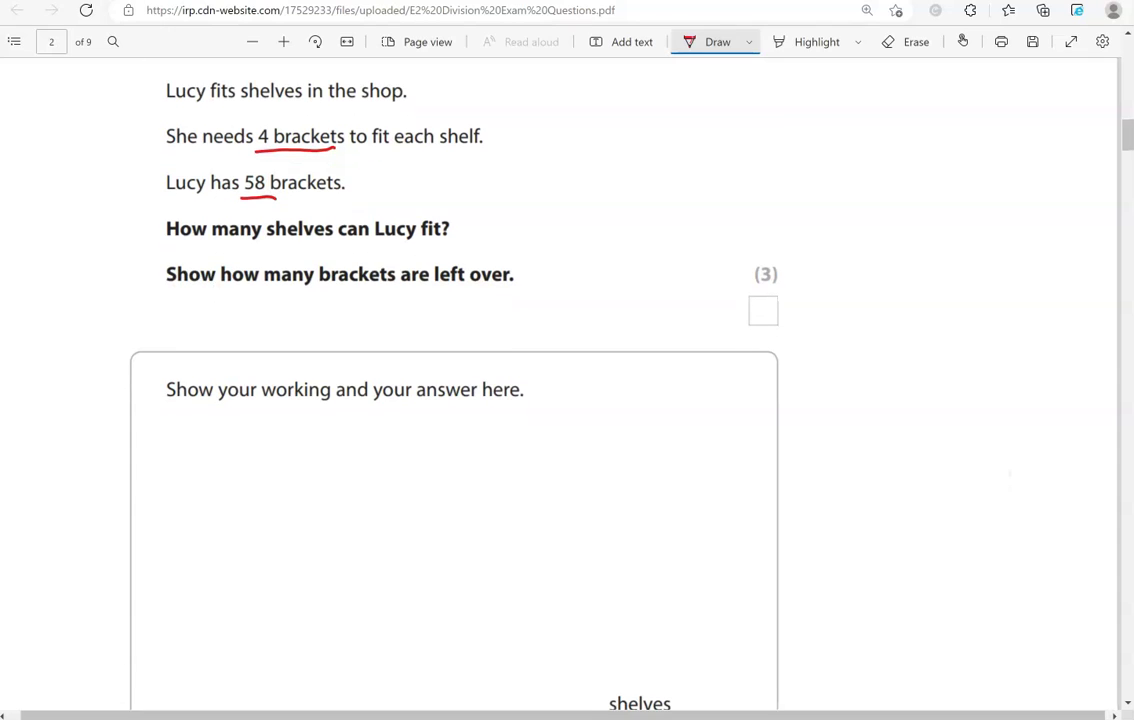
{"action": "mouse_move", "coordinate": [283, 430]}
{"action": "left_mouse_down"}
{"action": "mouse_move", "coordinate": [285, 463]}
{"action": "mouse_move", "coordinate": [306, 430]}
{"action": "mouse_move", "coordinate": [332, 434]}
{"action": "left_mouse_up"}
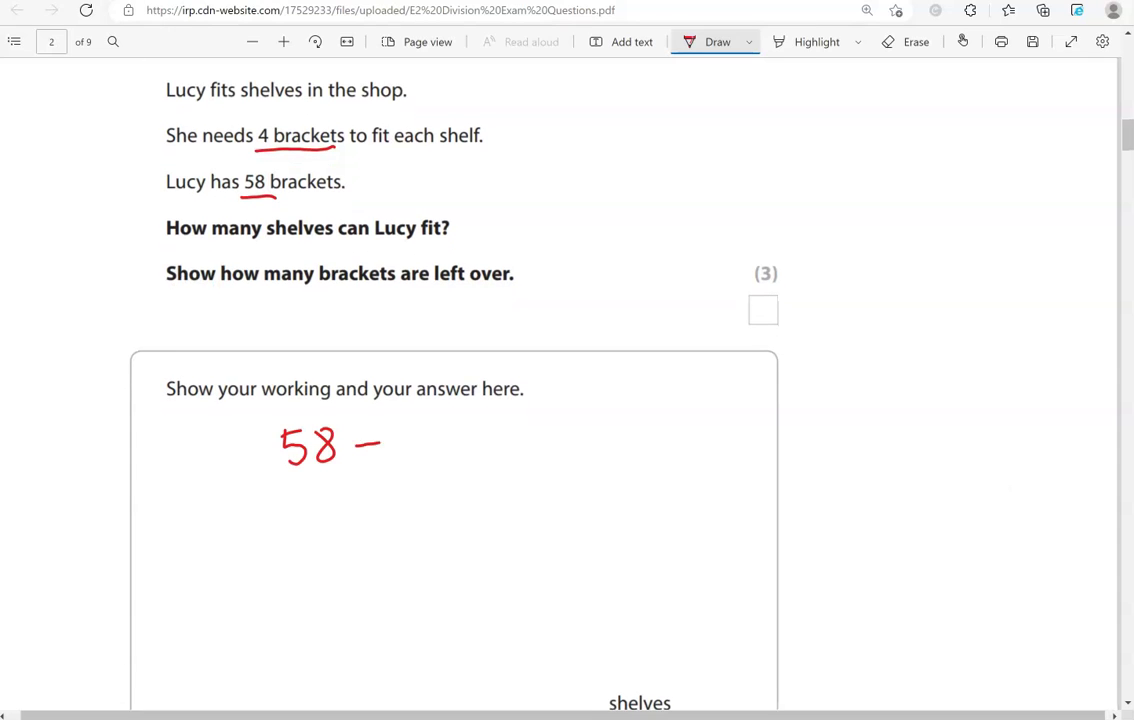
{"action": "left_click", "coordinate": [369, 433]}
{"action": "left_click", "coordinate": [369, 457]}
{"action": "mouse_move", "coordinate": [409, 425]}
{"action": "left_mouse_down"}
{"action": "mouse_move", "coordinate": [406, 438]}
{"action": "mouse_move", "coordinate": [433, 450]}
{"action": "left_mouse_up"}
{"action": "left_click_drag", "start_coordinate": [424, 427], "coordinate": [427, 460]}
Write a first column of multiples of 4 from 4 up to 40.
{"action": "scroll", "coordinate": [567, 400], "scroll_direction": "down", "scroll_amount": 1}
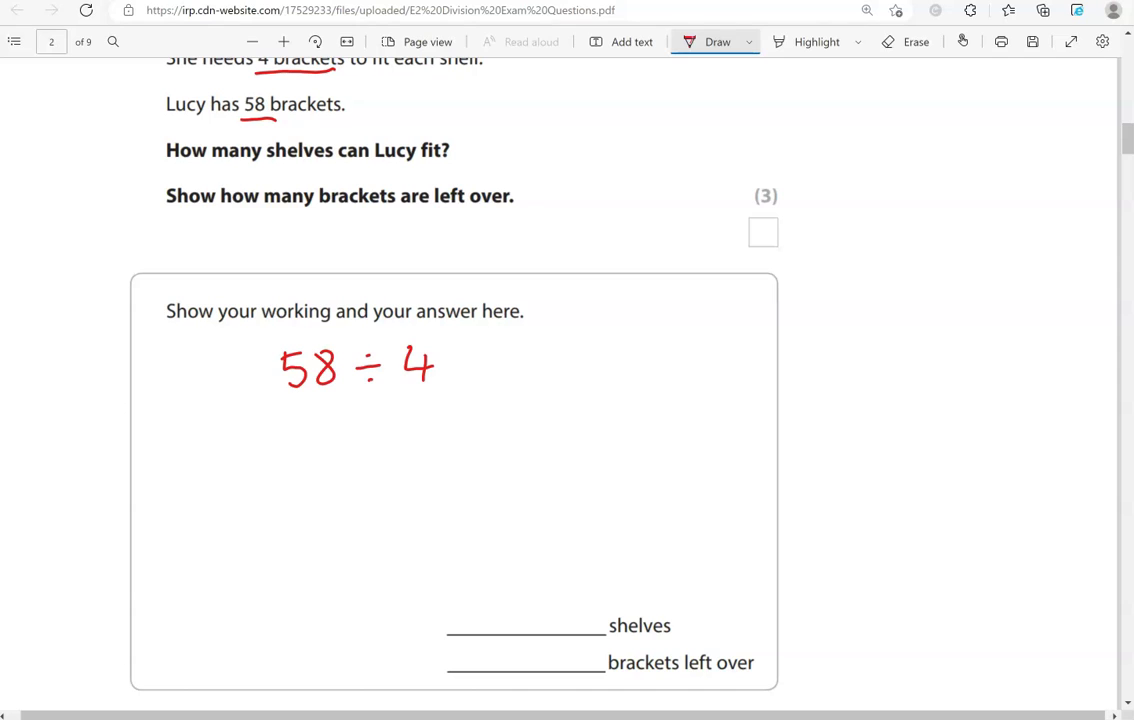
{"action": "mouse_move", "coordinate": [599, 284]}
{"action": "left_mouse_down"}
{"action": "mouse_move", "coordinate": [614, 302]}
{"action": "mouse_move", "coordinate": [593, 375]}
{"action": "left_mouse_up"}
{"action": "left_click_drag", "start_coordinate": [600, 356], "coordinate": [622, 374]}
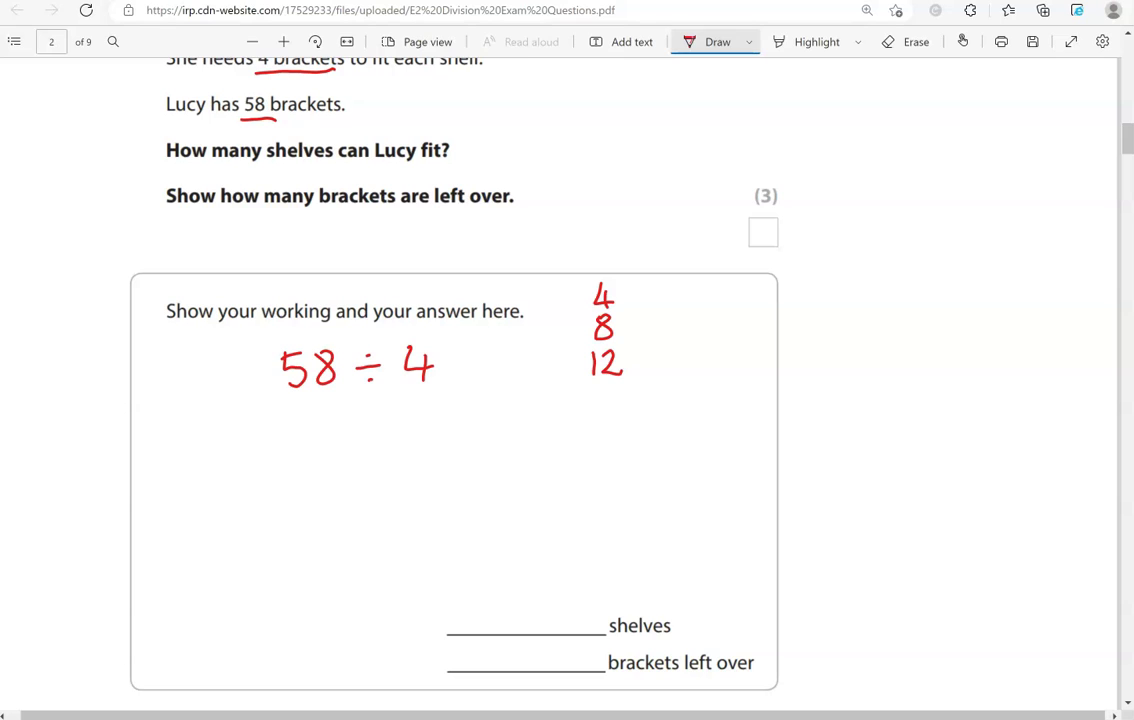
{"action": "mouse_move", "coordinate": [591, 385]}
{"action": "left_mouse_down"}
{"action": "mouse_move", "coordinate": [590, 407]}
{"action": "mouse_move", "coordinate": [604, 399]}
{"action": "mouse_move", "coordinate": [588, 423]}
{"action": "mouse_move", "coordinate": [608, 437]}
{"action": "mouse_move", "coordinate": [621, 420]}
{"action": "left_mouse_up"}
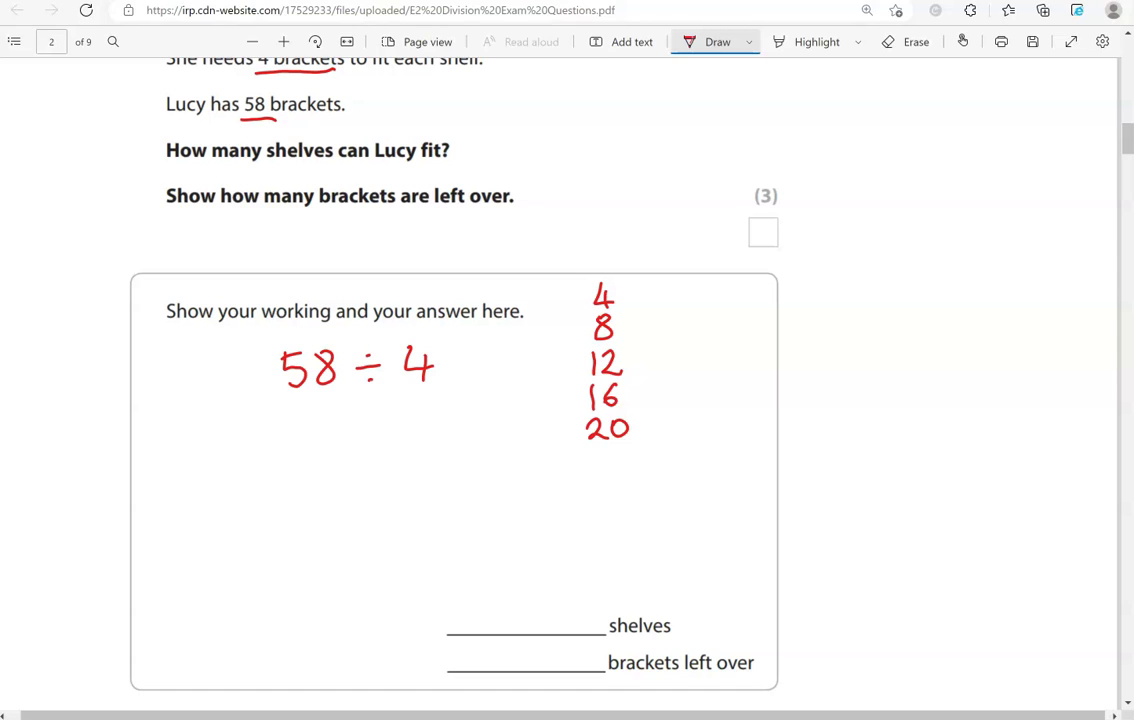
{"action": "mouse_move", "coordinate": [589, 451]}
{"action": "left_mouse_down"}
{"action": "mouse_move", "coordinate": [603, 471]}
{"action": "mouse_move", "coordinate": [628, 462]}
{"action": "mouse_move", "coordinate": [590, 535]}
{"action": "mouse_move", "coordinate": [621, 524]}
{"action": "mouse_move", "coordinate": [634, 535]}
{"action": "mouse_move", "coordinate": [590, 568]}
{"action": "mouse_move", "coordinate": [614, 561]}
{"action": "mouse_move", "coordinate": [594, 590]}
{"action": "mouse_move", "coordinate": [609, 584]}
{"action": "left_mouse_up"}
{"action": "mouse_move", "coordinate": [604, 574]}
{"action": "left_mouse_down"}
{"action": "mouse_move", "coordinate": [603, 595]}
{"action": "mouse_move", "coordinate": [621, 575]}
{"action": "left_mouse_up"}
Continue a second column of multiples: 44, 48, 52, 56.
{"action": "left_click_drag", "start_coordinate": [690, 285], "coordinate": [697, 299]}
{"action": "mouse_move", "coordinate": [694, 287]}
{"action": "left_mouse_down"}
{"action": "mouse_move", "coordinate": [693, 309]}
{"action": "mouse_move", "coordinate": [716, 298]}
{"action": "left_mouse_up"}
{"action": "mouse_move", "coordinate": [711, 287]}
{"action": "left_mouse_down"}
{"action": "mouse_move", "coordinate": [695, 340]}
{"action": "mouse_move", "coordinate": [712, 330]}
{"action": "mouse_move", "coordinate": [692, 371]}
{"action": "left_mouse_up"}
{"action": "mouse_move", "coordinate": [694, 348]}
{"action": "left_mouse_down"}
{"action": "mouse_move", "coordinate": [724, 370]}
{"action": "mouse_move", "coordinate": [690, 402]}
{"action": "mouse_move", "coordinate": [706, 378]}
{"action": "left_mouse_up"}
{"action": "left_click_drag", "start_coordinate": [719, 379], "coordinate": [711, 392]}
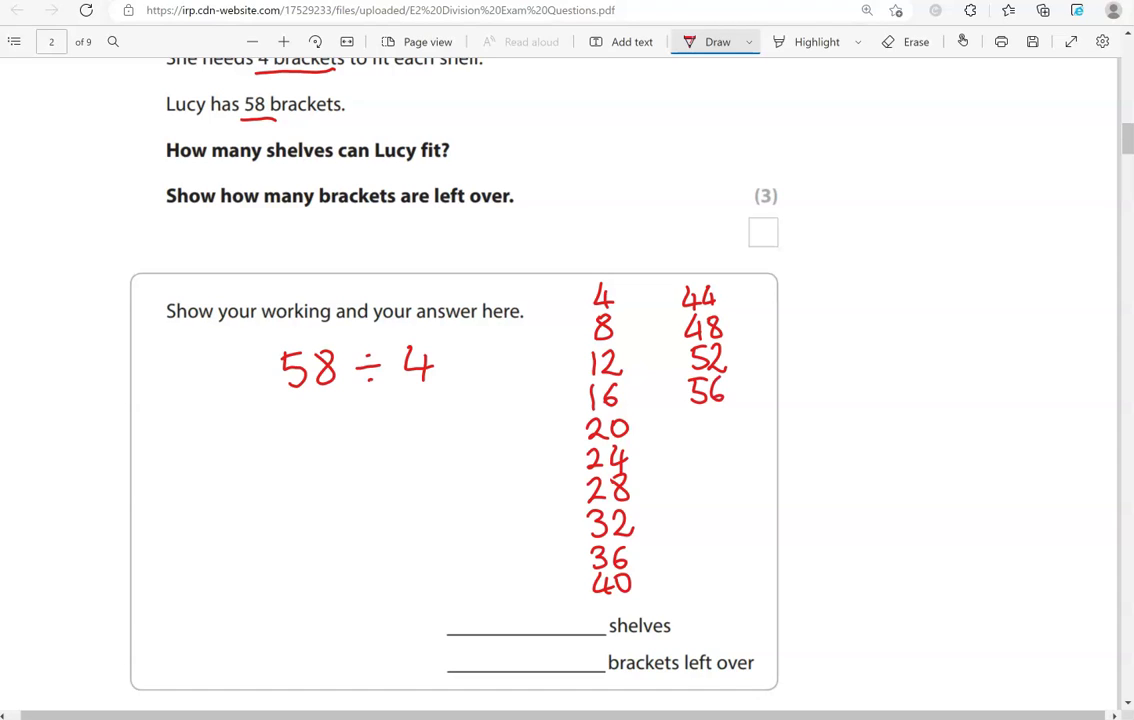
Underline 58 and 56, and write 14 shelves and 2 brackets left over.
{"action": "left_click_drag", "start_coordinate": [284, 396], "coordinate": [330, 394]}
{"action": "mouse_move", "coordinate": [488, 603]}
{"action": "left_mouse_down"}
{"action": "mouse_move", "coordinate": [488, 631]}
{"action": "mouse_move", "coordinate": [527, 621]}
{"action": "mouse_move", "coordinate": [518, 631]}
{"action": "left_mouse_up"}
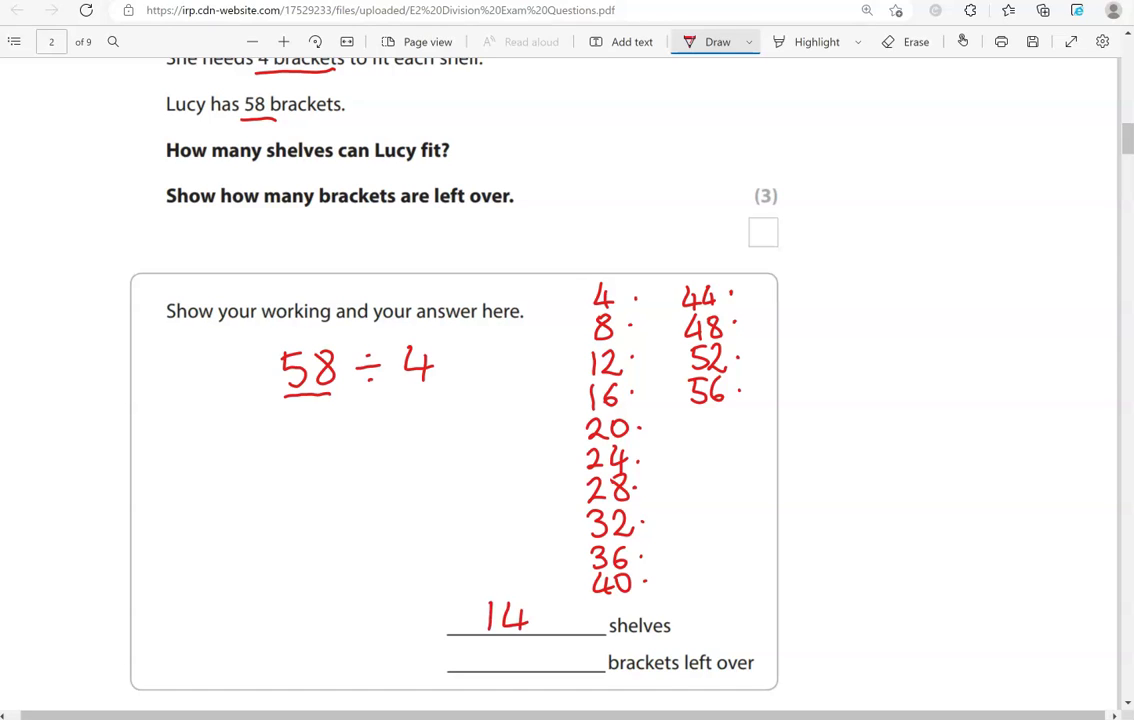
{"action": "left_click_drag", "start_coordinate": [689, 410], "coordinate": [733, 407]}
{"action": "left_click_drag", "start_coordinate": [505, 654], "coordinate": [525, 671]}
{"action": "scroll", "coordinate": [567, 380], "scroll_direction": "down", "scroll_amount": 5}
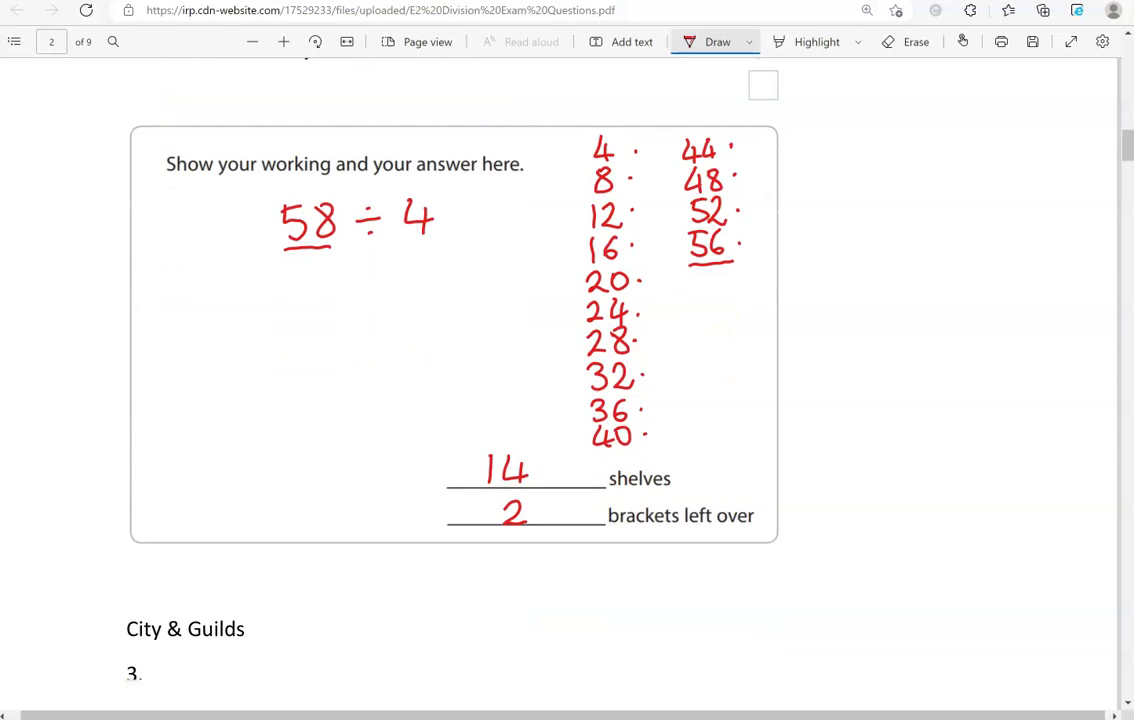
{"action": "scroll", "coordinate": [567, 380], "scroll_direction": "down", "scroll_amount": 2}
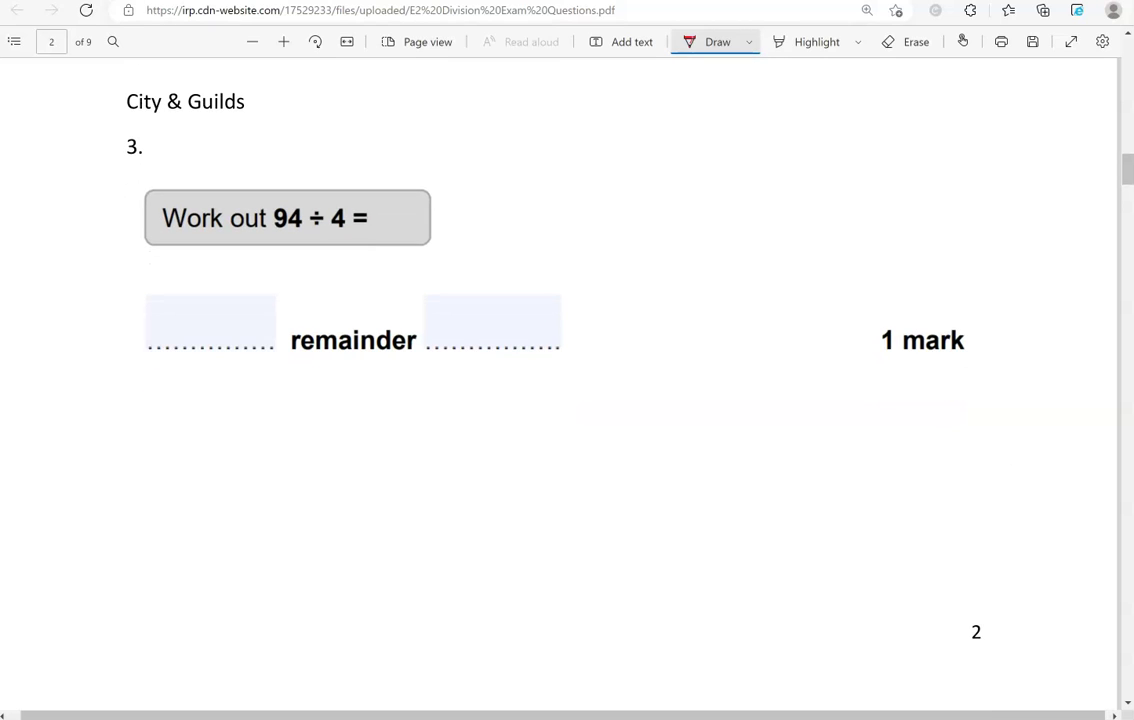
Set up the 4)94 long division, write quotient digit 2 and carry 1.
{"action": "mouse_move", "coordinate": [414, 453]}
{"action": "left_mouse_down"}
{"action": "mouse_move", "coordinate": [405, 451]}
{"action": "mouse_move", "coordinate": [413, 484]}
{"action": "mouse_move", "coordinate": [452, 464]}
{"action": "mouse_move", "coordinate": [441, 483]}
{"action": "mouse_move", "coordinate": [494, 427]}
{"action": "mouse_move", "coordinate": [528, 423]}
{"action": "left_mouse_up"}
{"action": "mouse_move", "coordinate": [357, 458]}
{"action": "left_mouse_down"}
{"action": "mouse_move", "coordinate": [335, 485]}
{"action": "mouse_move", "coordinate": [370, 485]}
{"action": "left_mouse_up"}
{"action": "left_click_drag", "start_coordinate": [355, 461], "coordinate": [351, 497]}
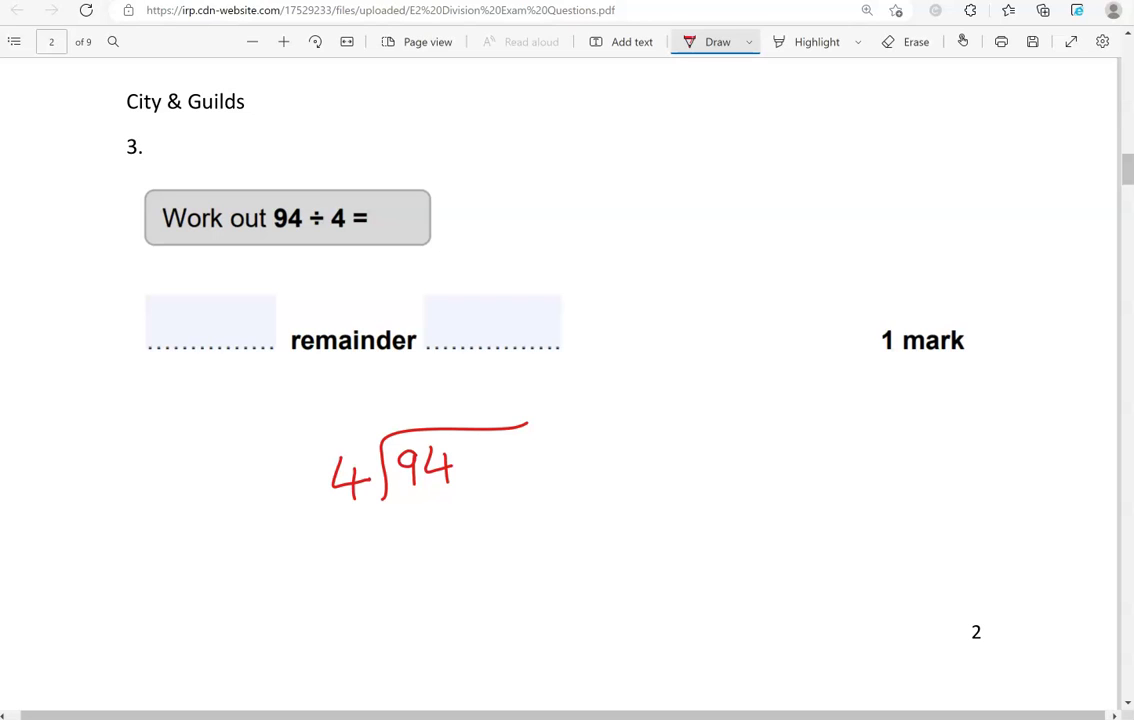
{"action": "mouse_move", "coordinate": [394, 402]}
{"action": "left_mouse_down"}
{"action": "mouse_move", "coordinate": [396, 419]}
{"action": "mouse_move", "coordinate": [419, 420]}
{"action": "mouse_move", "coordinate": [421, 486]}
{"action": "left_mouse_up"}
{"action": "left_click_drag", "start_coordinate": [419, 439], "coordinate": [421, 451]}
Tally fours up to 14, complete the quotient as 23 and write 'rem 2'.
{"action": "mouse_move", "coordinate": [706, 400]}
{"action": "left_mouse_down"}
{"action": "mouse_move", "coordinate": [702, 420]}
{"action": "mouse_move", "coordinate": [720, 417]}
{"action": "left_mouse_up"}
{"action": "mouse_move", "coordinate": [714, 402]}
{"action": "left_mouse_down"}
{"action": "mouse_move", "coordinate": [724, 456]}
{"action": "mouse_move", "coordinate": [708, 502]}
{"action": "mouse_move", "coordinate": [726, 500]}
{"action": "left_mouse_up"}
{"action": "left_click_drag", "start_coordinate": [721, 488], "coordinate": [722, 517]}
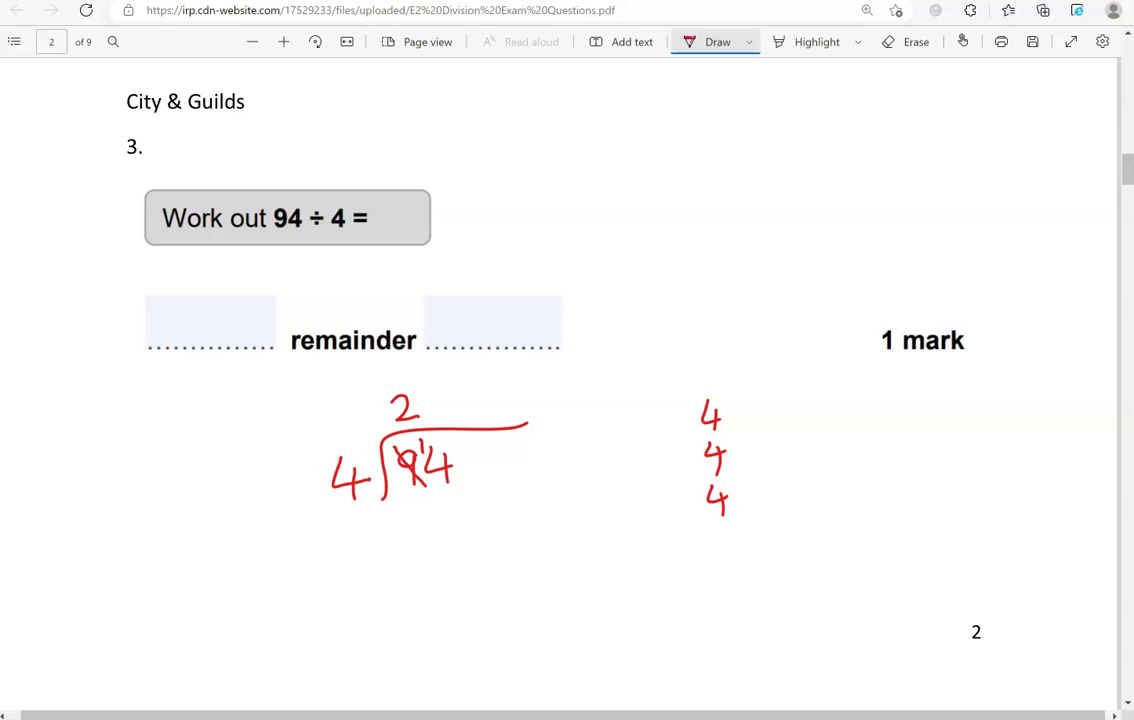
{"action": "mouse_move", "coordinate": [424, 393]}
{"action": "left_mouse_down"}
{"action": "mouse_move", "coordinate": [438, 395]}
{"action": "mouse_move", "coordinate": [424, 413]}
{"action": "left_mouse_up"}
{"action": "left_click_drag", "start_coordinate": [412, 442], "coordinate": [455, 484]}
{"action": "mouse_move", "coordinate": [465, 408]}
{"action": "left_mouse_down"}
{"action": "mouse_move", "coordinate": [466, 422]}
{"action": "mouse_move", "coordinate": [478, 406]}
{"action": "mouse_move", "coordinate": [526, 418]}
{"action": "left_mouse_up"}
{"action": "mouse_move", "coordinate": [541, 398]}
{"action": "left_mouse_down"}
{"action": "mouse_move", "coordinate": [553, 392]}
{"action": "mouse_move", "coordinate": [569, 418]}
{"action": "left_mouse_up"}
Write 23 and 2 in question 3's answer boxes.
{"action": "mouse_move", "coordinate": [172, 308]}
{"action": "left_mouse_down"}
{"action": "mouse_move", "coordinate": [200, 342]}
{"action": "mouse_move", "coordinate": [218, 322]}
{"action": "mouse_move", "coordinate": [206, 338]}
{"action": "left_mouse_up"}
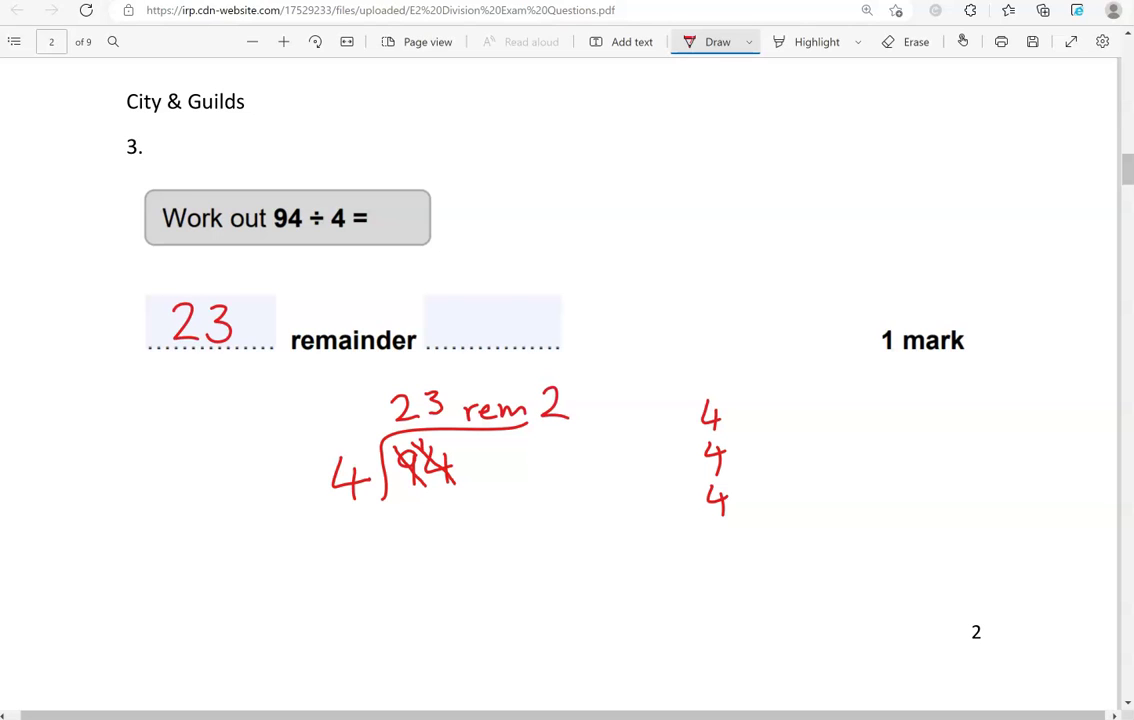
{"action": "left_click_drag", "start_coordinate": [474, 305], "coordinate": [517, 342]}
{"action": "scroll", "coordinate": [988, 530], "scroll_direction": "down", "scroll_amount": 1}
{"action": "scroll", "coordinate": [988, 530], "scroll_direction": "down", "scroll_amount": 9}
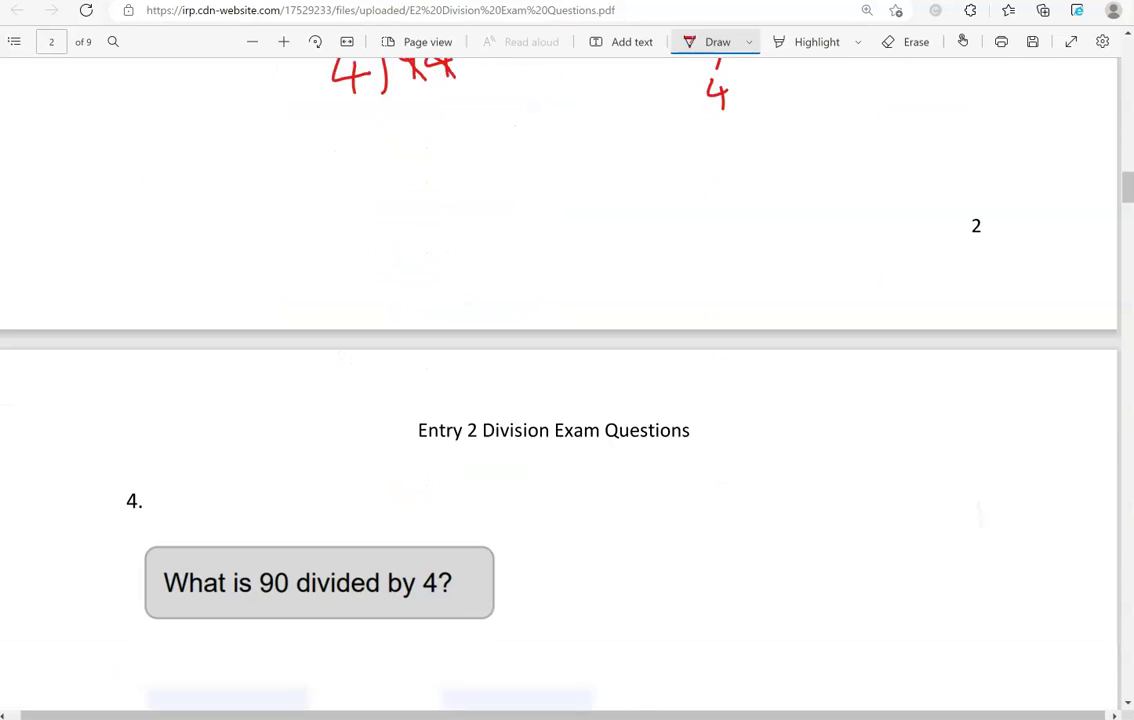
{"action": "scroll", "coordinate": [560, 380], "scroll_direction": "down", "scroll_amount": 6}
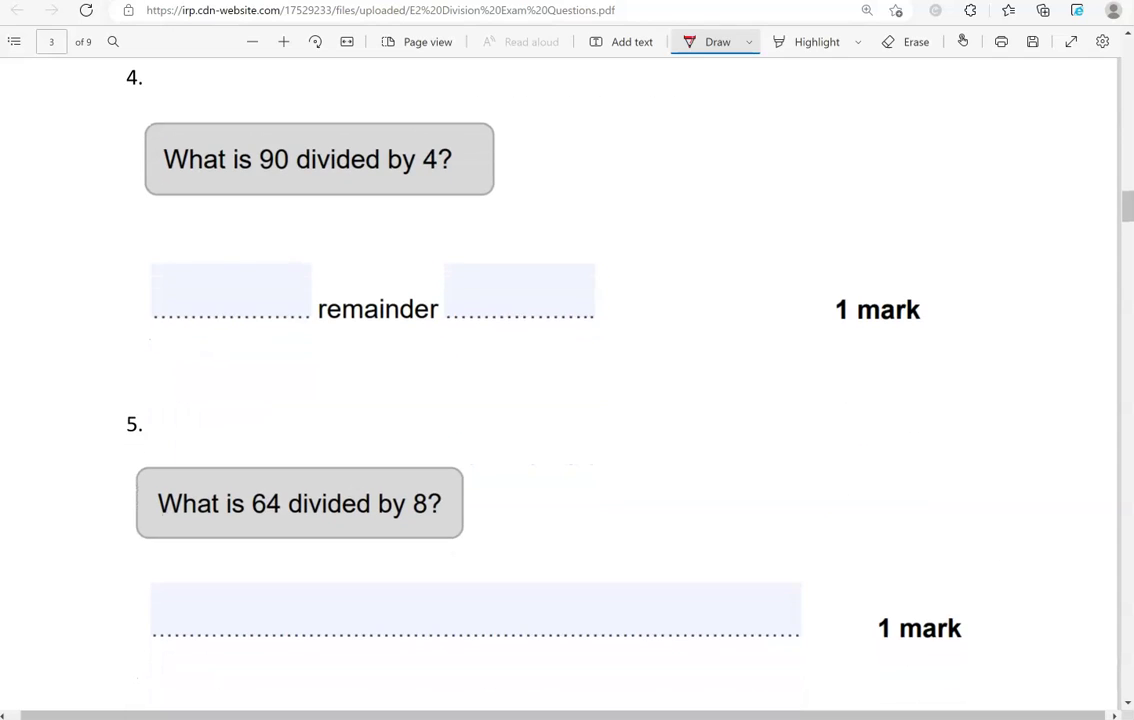
Write the 4)90 long division with carry and quotient 22.
{"action": "mouse_move", "coordinate": [705, 160]}
{"action": "left_mouse_down"}
{"action": "mouse_move", "coordinate": [688, 170]}
{"action": "mouse_move", "coordinate": [704, 182]}
{"action": "left_mouse_up"}
{"action": "mouse_move", "coordinate": [728, 160]}
{"action": "left_mouse_down"}
{"action": "mouse_move", "coordinate": [718, 178]}
{"action": "mouse_move", "coordinate": [728, 160]}
{"action": "left_mouse_up"}
{"action": "mouse_move", "coordinate": [668, 194]}
{"action": "left_mouse_down"}
{"action": "mouse_move", "coordinate": [732, 138]}
{"action": "mouse_move", "coordinate": [768, 127]}
{"action": "left_mouse_up"}
{"action": "mouse_move", "coordinate": [633, 153]}
{"action": "left_mouse_down"}
{"action": "mouse_move", "coordinate": [650, 180]}
{"action": "mouse_move", "coordinate": [635, 188]}
{"action": "left_mouse_up"}
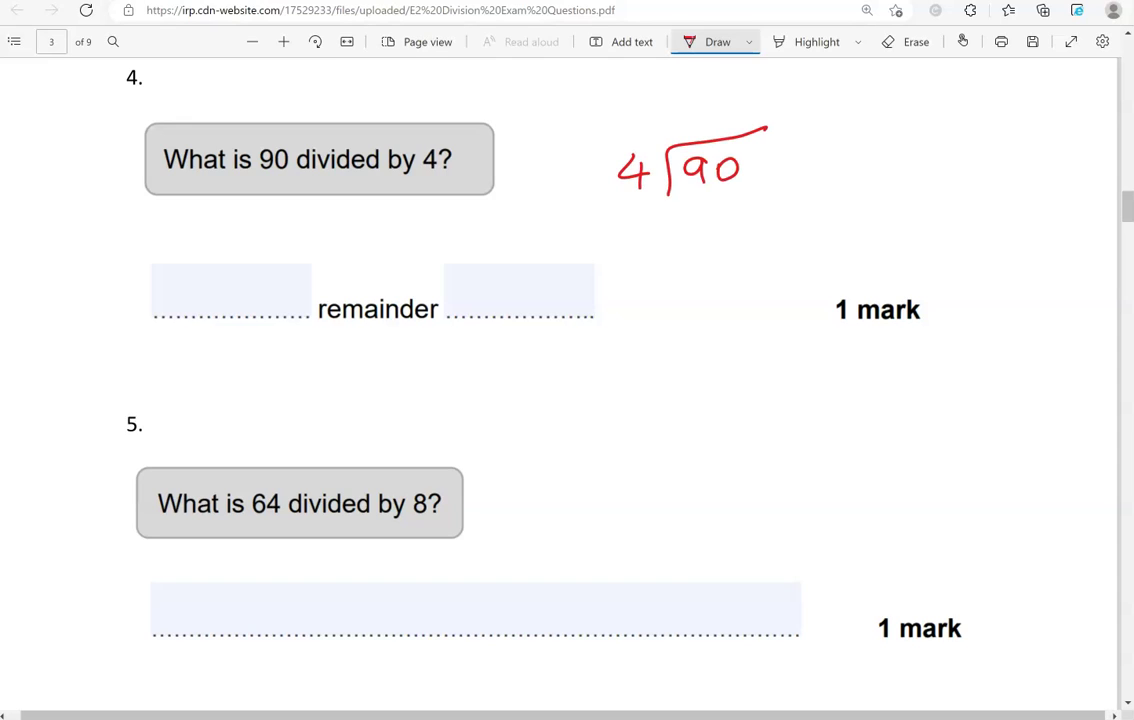
{"action": "left_click_drag", "start_coordinate": [681, 110], "coordinate": [706, 127]}
{"action": "left_click_drag", "start_coordinate": [707, 148], "coordinate": [712, 162]}
{"action": "left_click_drag", "start_coordinate": [706, 106], "coordinate": [722, 126]}
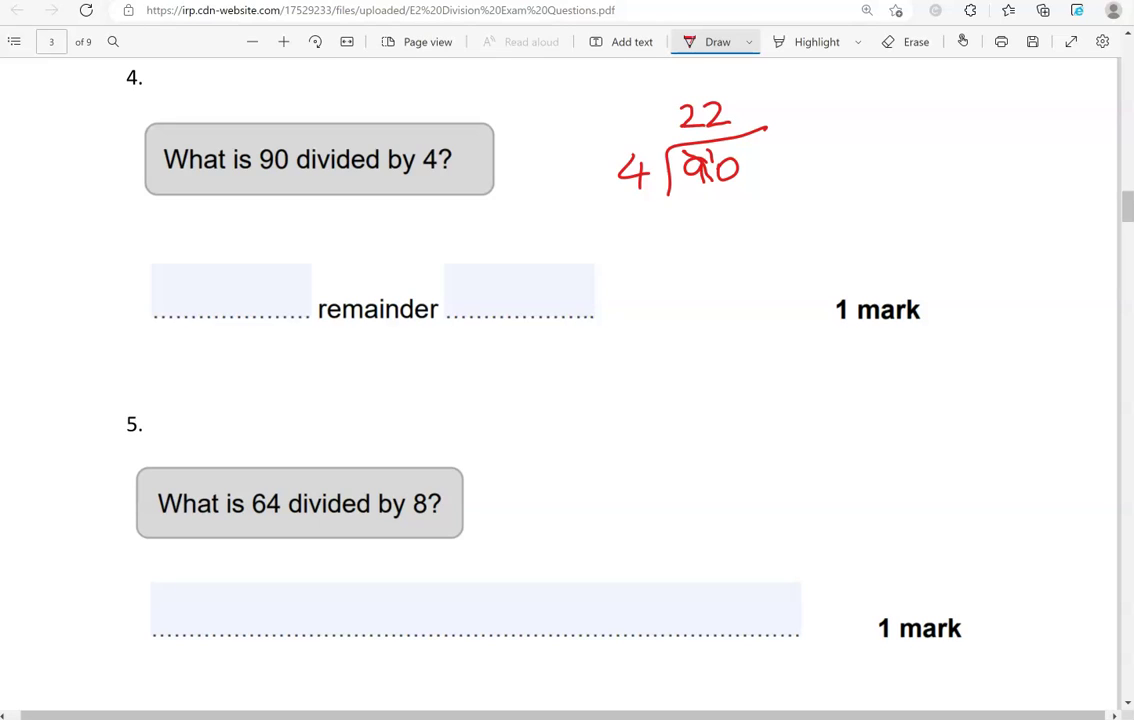
Add 'rem 2' after 22 and fill the answer boxes with 22 and 2.
{"action": "left_click_drag", "start_coordinate": [721, 163], "coordinate": [736, 178]}
{"action": "mouse_move", "coordinate": [741, 110]}
{"action": "left_mouse_down"}
{"action": "mouse_move", "coordinate": [742, 121]}
{"action": "mouse_move", "coordinate": [753, 108]}
{"action": "left_mouse_up"}
{"action": "left_click_drag", "start_coordinate": [758, 114], "coordinate": [772, 121]}
{"action": "left_click_drag", "start_coordinate": [777, 122], "coordinate": [802, 122]}
{"action": "left_click_drag", "start_coordinate": [811, 100], "coordinate": [840, 122]}
{"action": "mouse_move", "coordinate": [206, 283]}
{"action": "left_mouse_down"}
{"action": "mouse_move", "coordinate": [232, 313]}
{"action": "mouse_move", "coordinate": [271, 313]}
{"action": "left_mouse_up"}
{"action": "left_click_drag", "start_coordinate": [492, 285], "coordinate": [528, 313]}
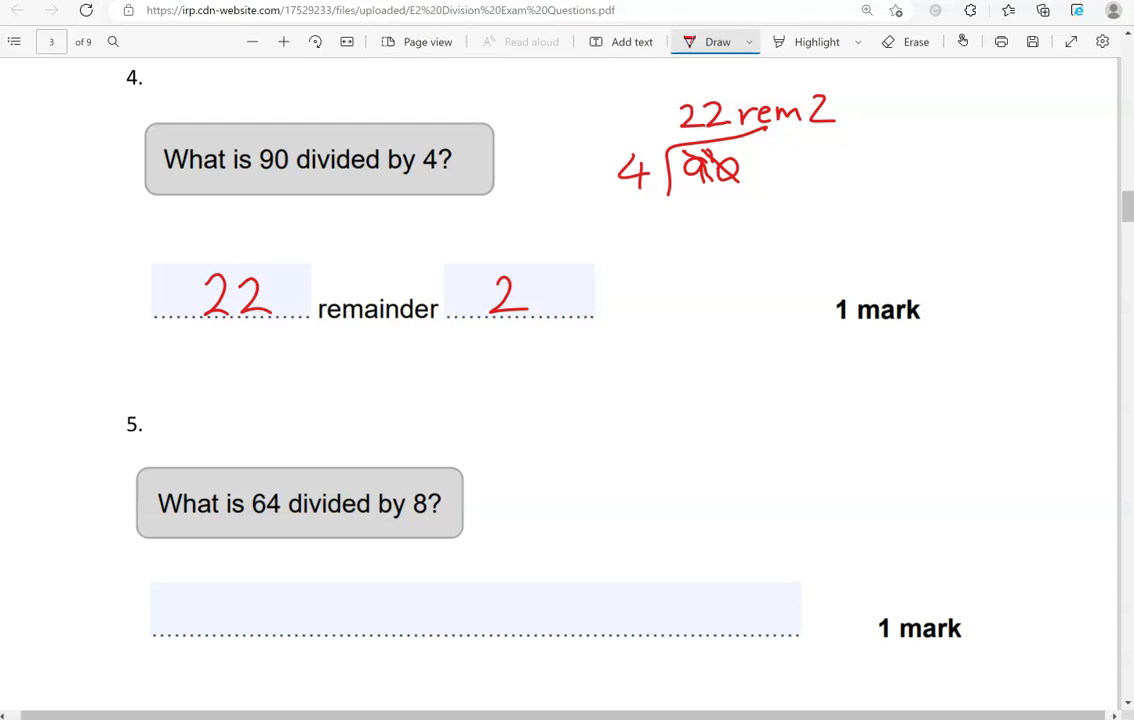
Set up 8)64 beside question 5.
{"action": "left_click_drag", "start_coordinate": [638, 414], "coordinate": [624, 432]}
{"action": "mouse_move", "coordinate": [655, 414]}
{"action": "left_mouse_down"}
{"action": "mouse_move", "coordinate": [650, 426]}
{"action": "mouse_move", "coordinate": [673, 432]}
{"action": "left_mouse_up"}
{"action": "left_click_drag", "start_coordinate": [665, 413], "coordinate": [666, 441]}
{"action": "mouse_move", "coordinate": [611, 412]}
{"action": "left_mouse_down"}
{"action": "mouse_move", "coordinate": [604, 458]}
{"action": "mouse_move", "coordinate": [711, 397]}
{"action": "left_mouse_up"}
{"action": "mouse_move", "coordinate": [588, 428]}
{"action": "left_mouse_down"}
{"action": "mouse_move", "coordinate": [568, 448]}
{"action": "mouse_move", "coordinate": [588, 428]}
{"action": "left_mouse_up"}
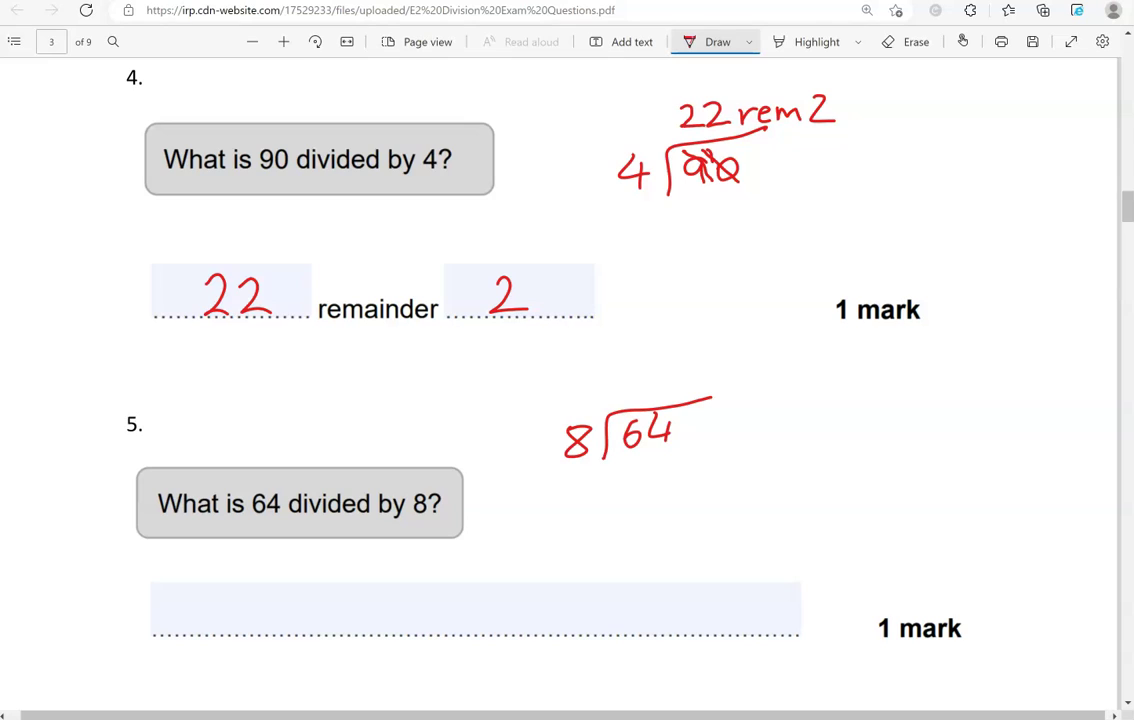
List multiples of 8 (16, 24, 32, 40, 48, 56), then write 8 above 64 and on the answer line.
{"action": "mouse_move", "coordinate": [861, 345]}
{"action": "left_mouse_down"}
{"action": "mouse_move", "coordinate": [857, 398]}
{"action": "mouse_move", "coordinate": [862, 379]}
{"action": "mouse_move", "coordinate": [888, 402]}
{"action": "mouse_move", "coordinate": [850, 441]}
{"action": "left_mouse_up"}
{"action": "left_click_drag", "start_coordinate": [871, 420], "coordinate": [866, 431]}
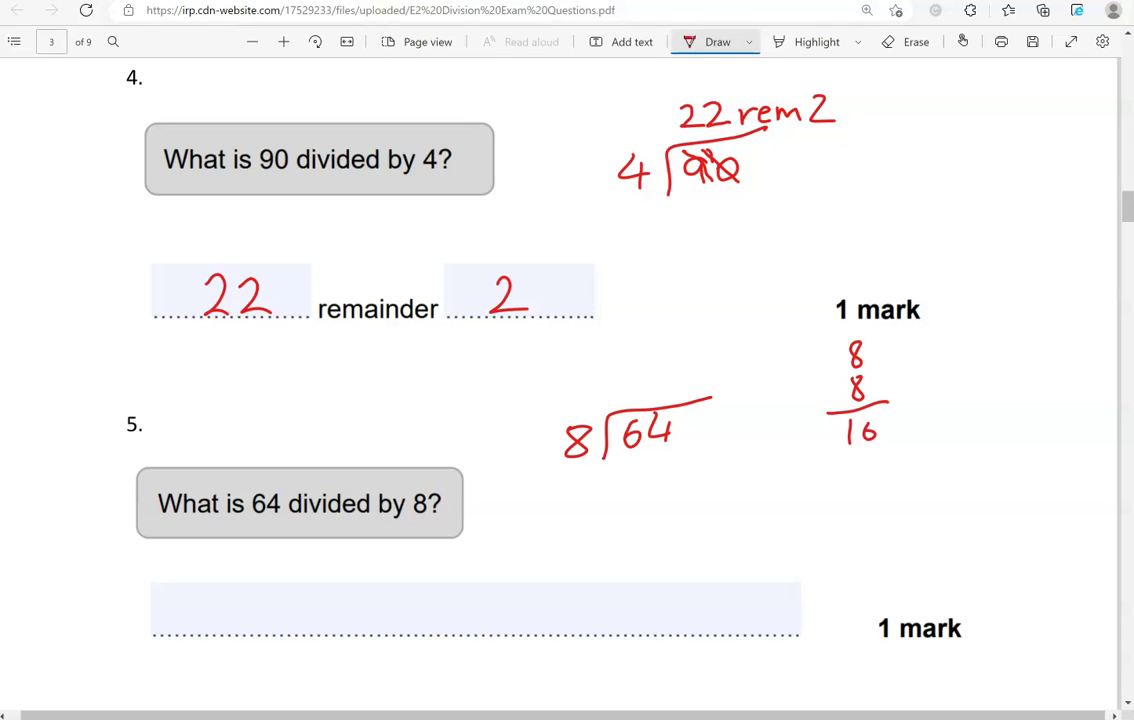
{"action": "mouse_move", "coordinate": [950, 337]}
{"action": "left_mouse_down"}
{"action": "mouse_move", "coordinate": [949, 358]}
{"action": "mouse_move", "coordinate": [960, 347]}
{"action": "left_mouse_up"}
{"action": "mouse_move", "coordinate": [948, 374]}
{"action": "left_mouse_down"}
{"action": "mouse_move", "coordinate": [962, 393]}
{"action": "mouse_move", "coordinate": [986, 388]}
{"action": "mouse_move", "coordinate": [950, 428]}
{"action": "mouse_move", "coordinate": [990, 428]}
{"action": "mouse_move", "coordinate": [950, 446]}
{"action": "mouse_move", "coordinate": [969, 451]}
{"action": "left_mouse_up"}
{"action": "mouse_move", "coordinate": [961, 440]}
{"action": "left_mouse_down"}
{"action": "mouse_move", "coordinate": [961, 462]}
{"action": "mouse_move", "coordinate": [984, 440]}
{"action": "mouse_move", "coordinate": [952, 483]}
{"action": "mouse_move", "coordinate": [970, 481]}
{"action": "left_mouse_up"}
{"action": "mouse_move", "coordinate": [963, 468]}
{"action": "left_mouse_down"}
{"action": "mouse_move", "coordinate": [962, 492]}
{"action": "mouse_move", "coordinate": [991, 466]}
{"action": "mouse_move", "coordinate": [951, 523]}
{"action": "left_mouse_up"}
{"action": "mouse_move", "coordinate": [957, 503]}
{"action": "left_mouse_down"}
{"action": "mouse_move", "coordinate": [979, 512]}
{"action": "mouse_move", "coordinate": [950, 546]}
{"action": "mouse_move", "coordinate": [992, 548]}
{"action": "mouse_move", "coordinate": [984, 556]}
{"action": "left_mouse_up"}
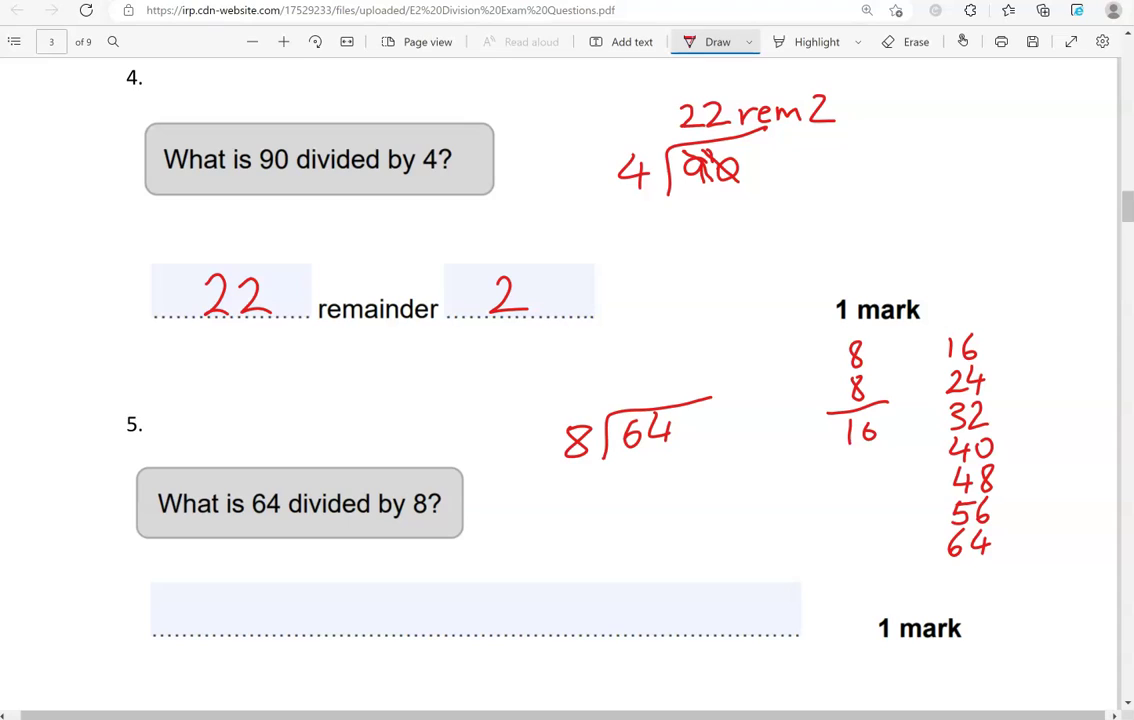
{"action": "left_click", "coordinate": [1005, 378]}
{"action": "mouse_move", "coordinate": [645, 369]}
{"action": "left_mouse_down"}
{"action": "mouse_move", "coordinate": [638, 386]}
{"action": "mouse_move", "coordinate": [643, 370]}
{"action": "left_mouse_up"}
{"action": "left_click_drag", "start_coordinate": [382, 598], "coordinate": [388, 596]}
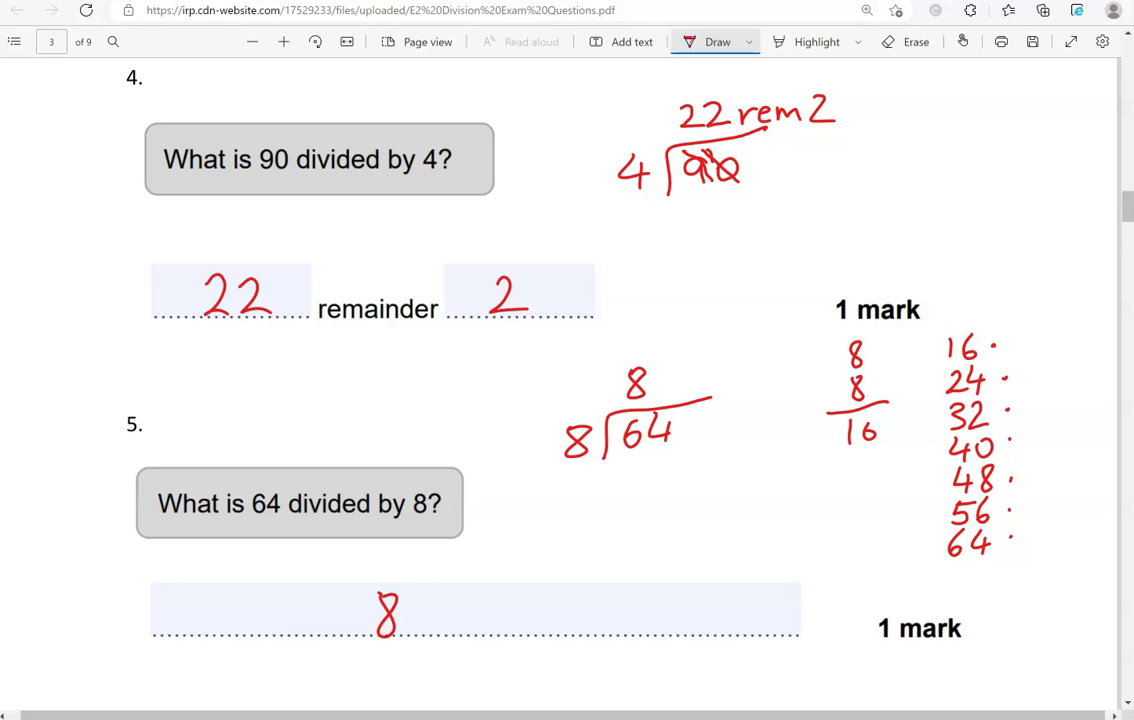
At question 6, set out 3)86 as a long division and write 2 above the 8.
{"action": "scroll", "coordinate": [1050, 530], "scroll_direction": "down", "scroll_amount": 5}
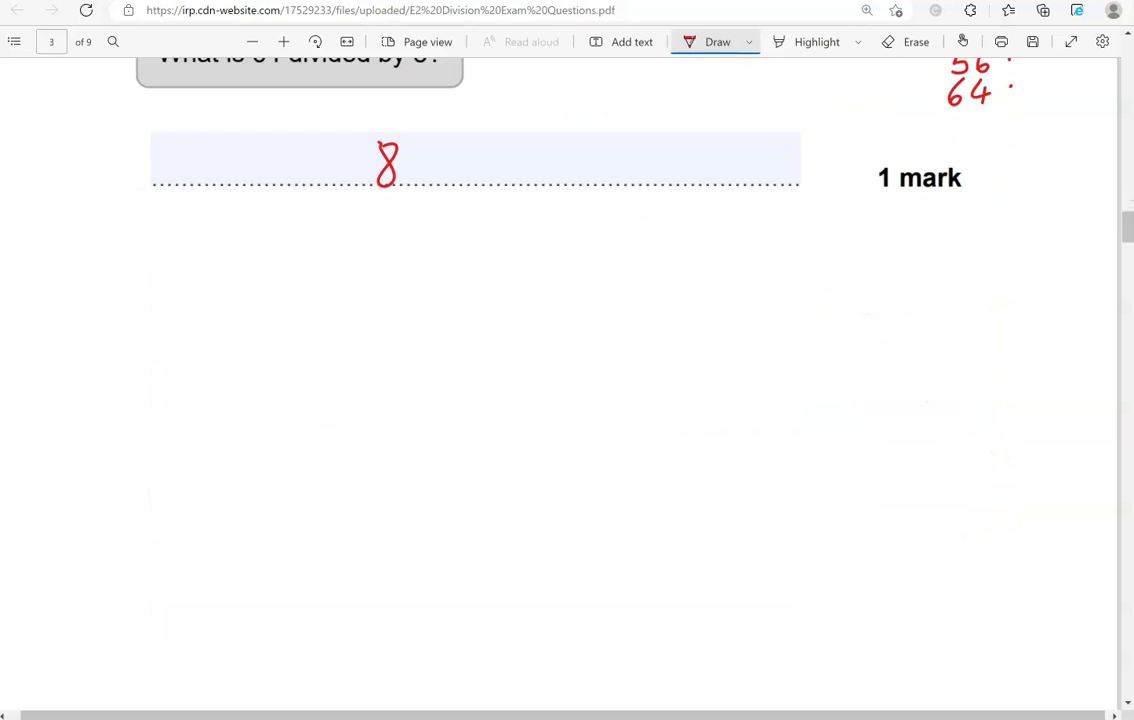
{"action": "scroll", "coordinate": [1050, 530], "scroll_direction": "down", "scroll_amount": 3}
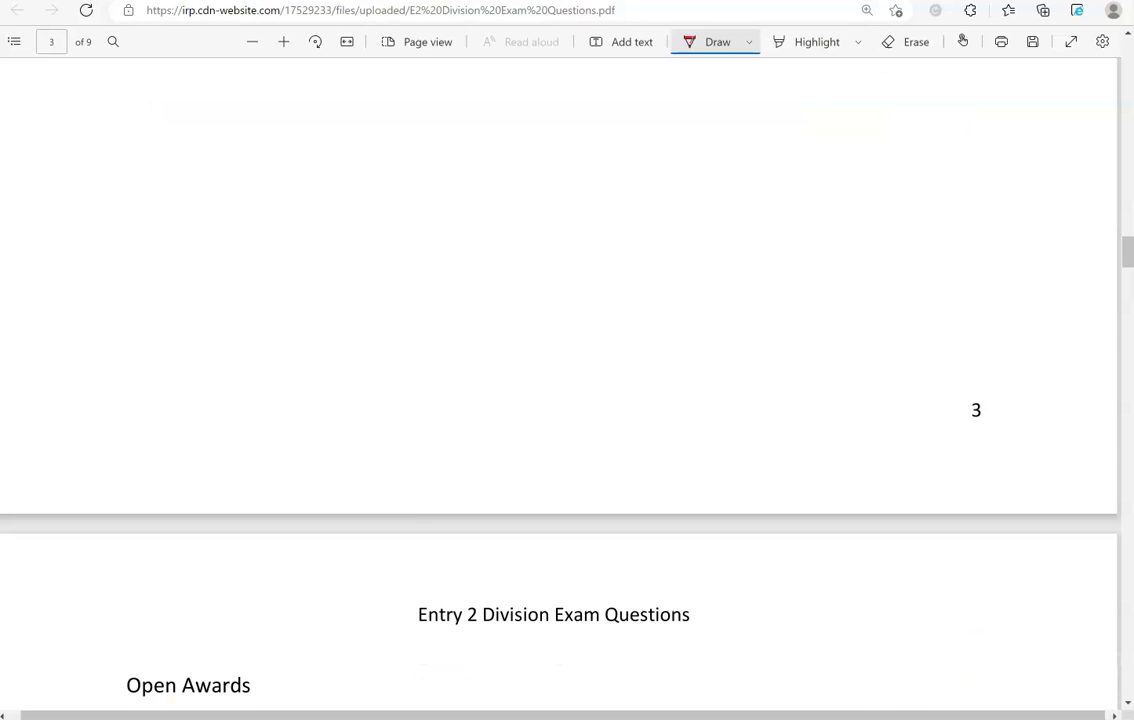
{"action": "scroll", "coordinate": [560, 380], "scroll_direction": "down", "scroll_amount": 5}
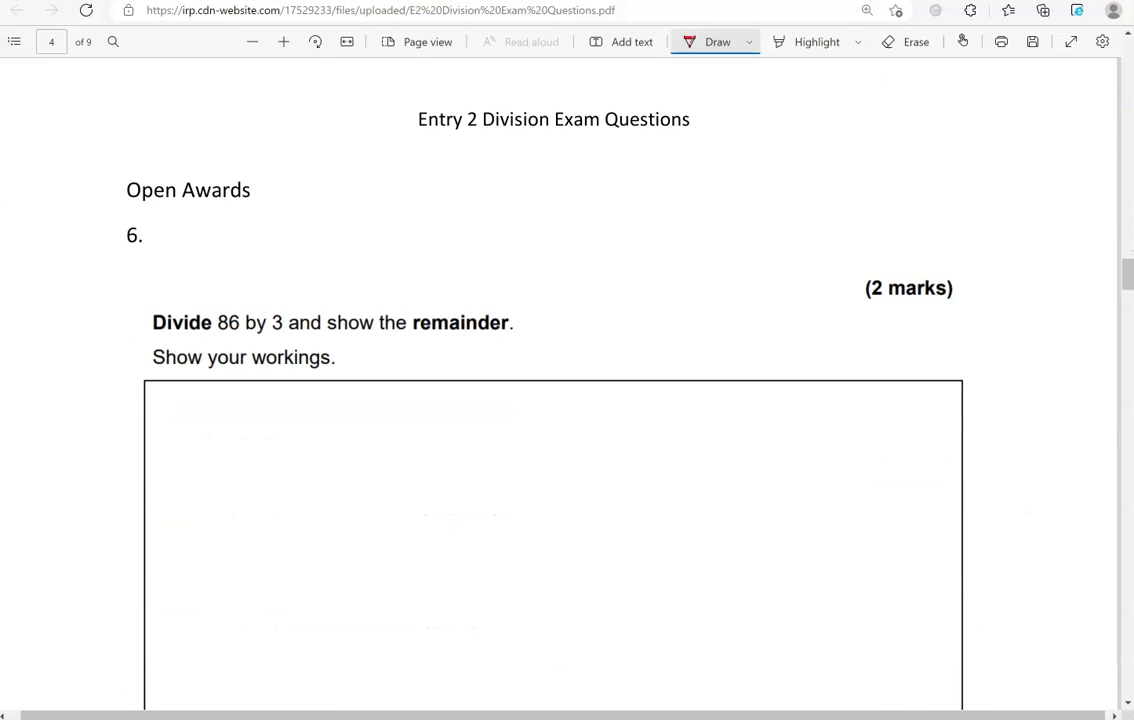
{"action": "scroll", "coordinate": [560, 380], "scroll_direction": "down", "scroll_amount": 1}
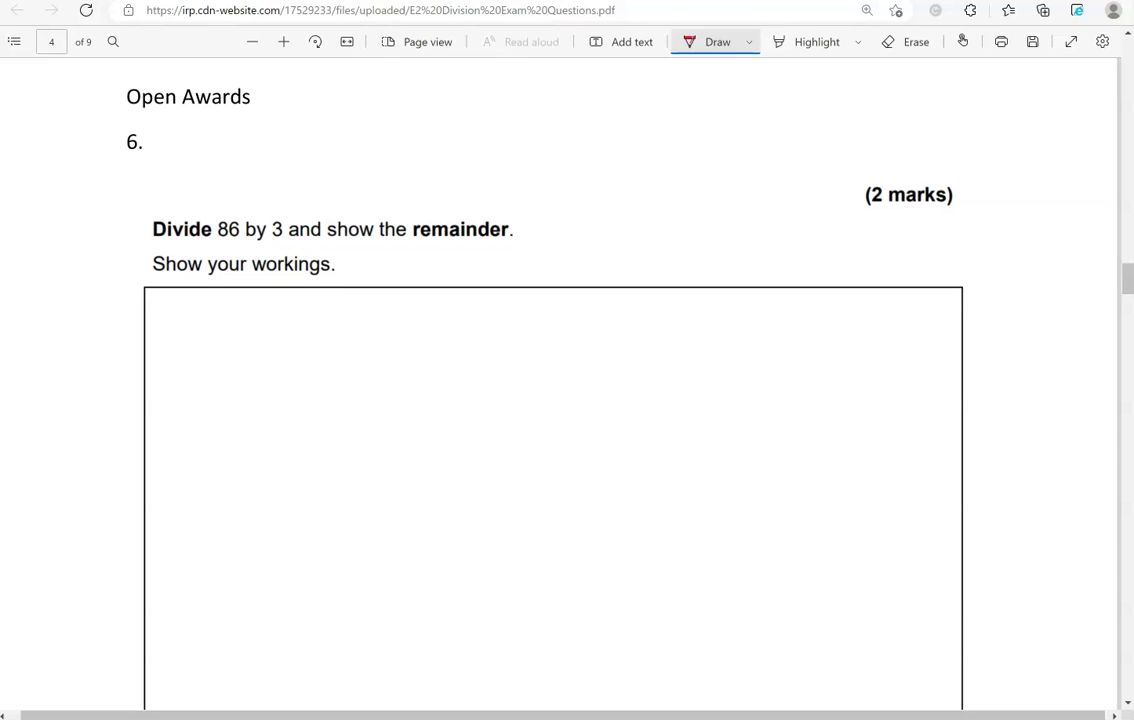
{"action": "mouse_move", "coordinate": [373, 398]}
{"action": "left_mouse_down"}
{"action": "mouse_move", "coordinate": [390, 402]}
{"action": "mouse_move", "coordinate": [388, 420]}
{"action": "left_mouse_up"}
{"action": "left_click_drag", "start_coordinate": [322, 450], "coordinate": [470, 366]}
{"action": "left_click_drag", "start_coordinate": [272, 403], "coordinate": [268, 440]}
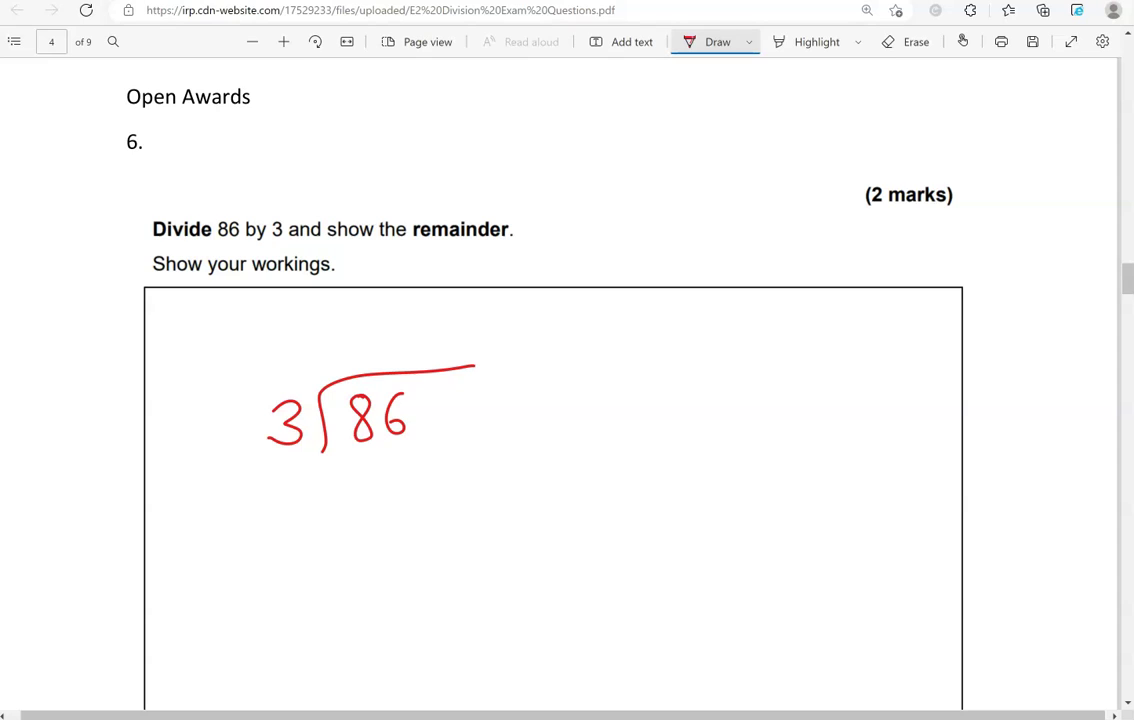
{"action": "left_click_drag", "start_coordinate": [341, 337], "coordinate": [373, 357]}
Carry the remainder 2 to the 6, completing the quotient as 28 rem 2.
{"action": "left_click_drag", "start_coordinate": [338, 397], "coordinate": [386, 446]}
{"action": "left_click_drag", "start_coordinate": [372, 388], "coordinate": [387, 398]}
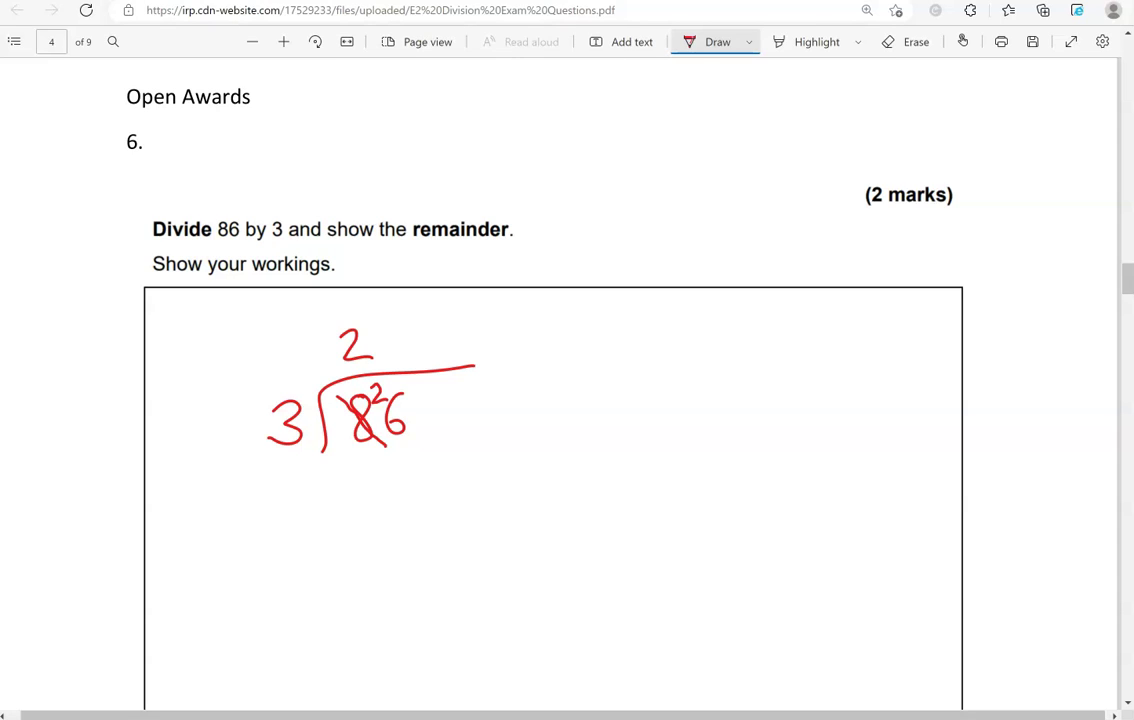
{"action": "mouse_move", "coordinate": [391, 328]}
{"action": "left_mouse_down"}
{"action": "mouse_move", "coordinate": [384, 344]}
{"action": "mouse_move", "coordinate": [390, 330]}
{"action": "left_mouse_up"}
{"action": "left_click_drag", "start_coordinate": [368, 386], "coordinate": [407, 435]}
{"action": "mouse_move", "coordinate": [409, 340]}
{"action": "left_mouse_down"}
{"action": "mouse_move", "coordinate": [409, 355]}
{"action": "mouse_move", "coordinate": [420, 341]}
{"action": "left_mouse_up"}
{"action": "mouse_move", "coordinate": [424, 348]}
{"action": "left_mouse_down"}
{"action": "mouse_move", "coordinate": [455, 341]}
{"action": "mouse_move", "coordinate": [472, 355]}
{"action": "left_mouse_up"}
{"action": "left_click_drag", "start_coordinate": [492, 324], "coordinate": [523, 354]}
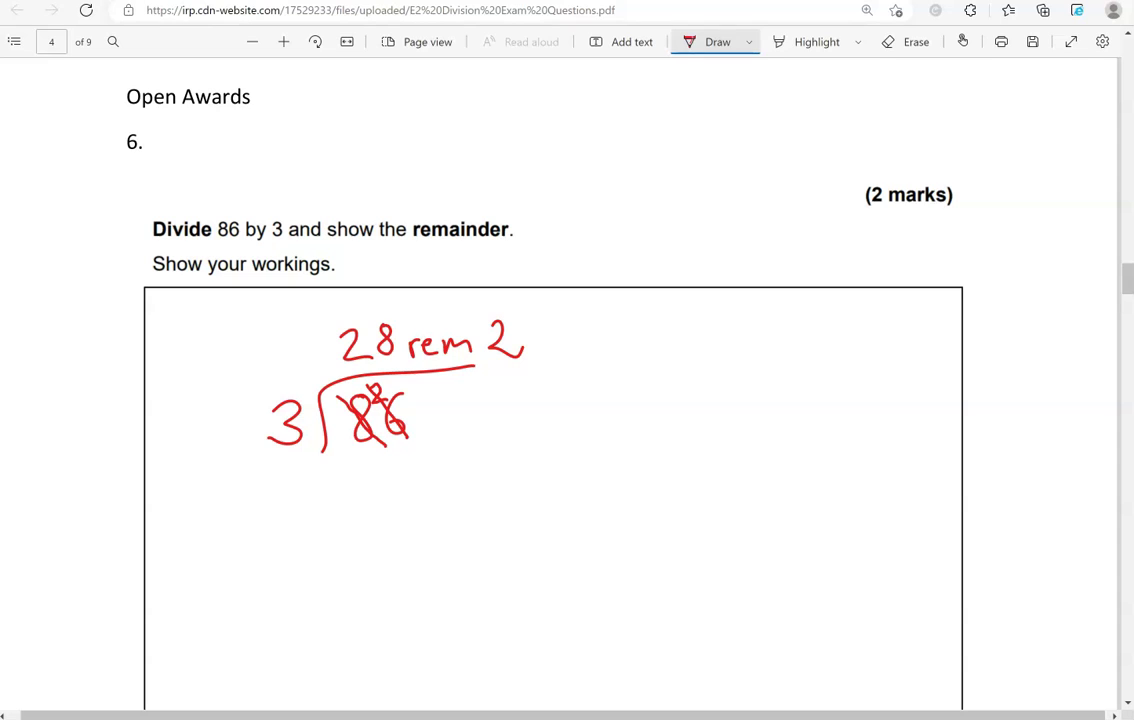
Write the final answer 28 rem 2 lower in the box, then scroll to page 5.
{"action": "scroll", "coordinate": [553, 400], "scroll_direction": "down", "scroll_amount": 3}
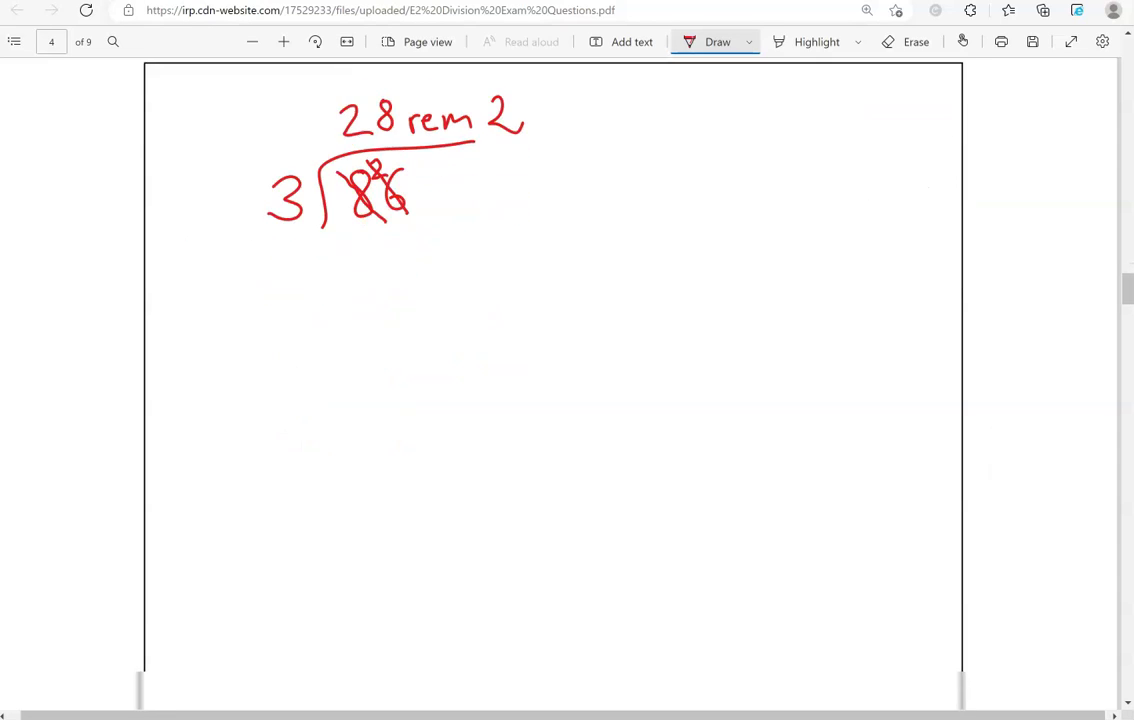
{"action": "scroll", "coordinate": [553, 400], "scroll_direction": "down", "scroll_amount": 1}
{"action": "scroll", "coordinate": [553, 400], "scroll_direction": "down", "scroll_amount": 4}
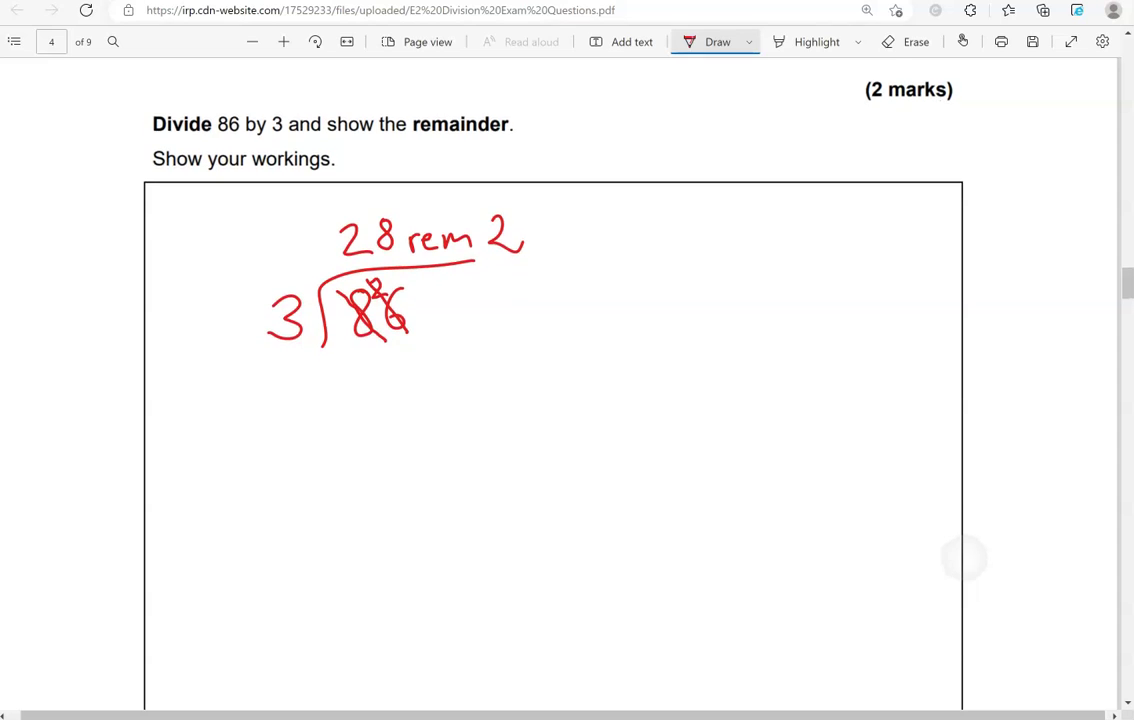
{"action": "scroll", "coordinate": [967, 565], "scroll_direction": "down", "scroll_amount": 4}
{"action": "mouse_move", "coordinate": [519, 553]}
{"action": "left_mouse_down"}
{"action": "mouse_move", "coordinate": [542, 587]}
{"action": "mouse_move", "coordinate": [568, 546]}
{"action": "left_mouse_up"}
{"action": "mouse_move", "coordinate": [601, 560]}
{"action": "left_mouse_down"}
{"action": "mouse_move", "coordinate": [602, 572]}
{"action": "mouse_move", "coordinate": [612, 551]}
{"action": "left_mouse_up"}
{"action": "mouse_move", "coordinate": [622, 562]}
{"action": "left_mouse_down"}
{"action": "mouse_move", "coordinate": [687, 565]}
{"action": "mouse_move", "coordinate": [730, 527]}
{"action": "mouse_move", "coordinate": [753, 563]}
{"action": "left_mouse_up"}
{"action": "scroll", "coordinate": [553, 400], "scroll_direction": "down", "scroll_amount": 10}
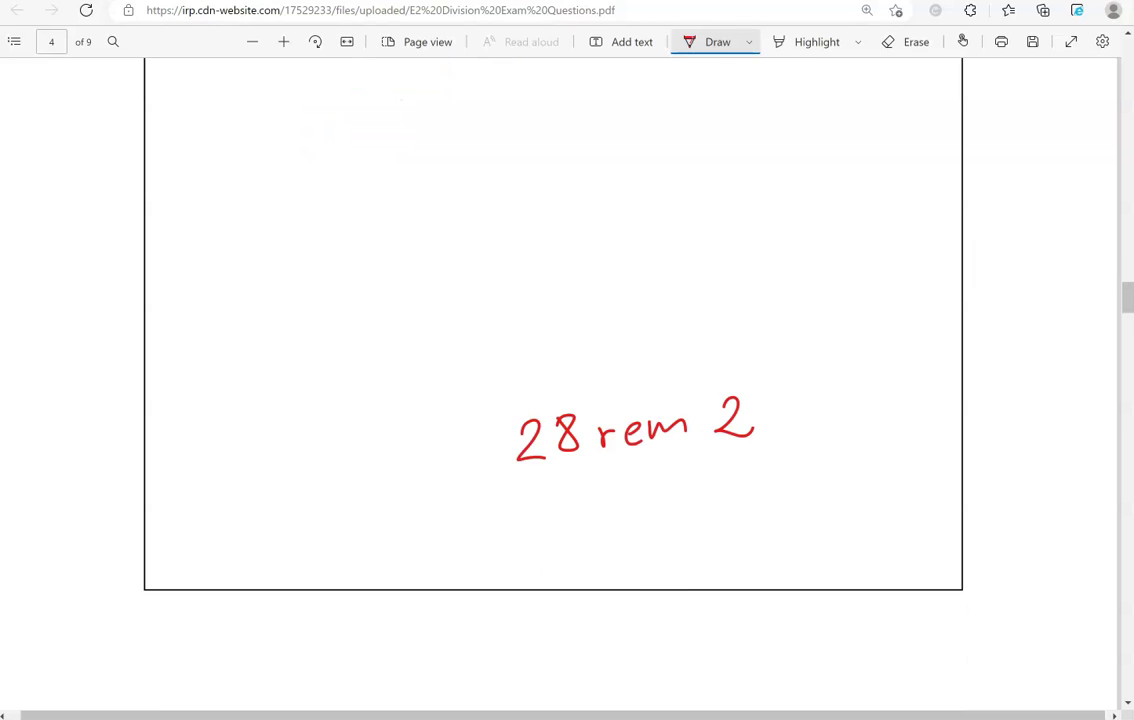
{"action": "scroll", "coordinate": [553, 400], "scroll_direction": "down", "scroll_amount": 10}
{"action": "scroll", "coordinate": [553, 400], "scroll_direction": "down", "scroll_amount": 2}
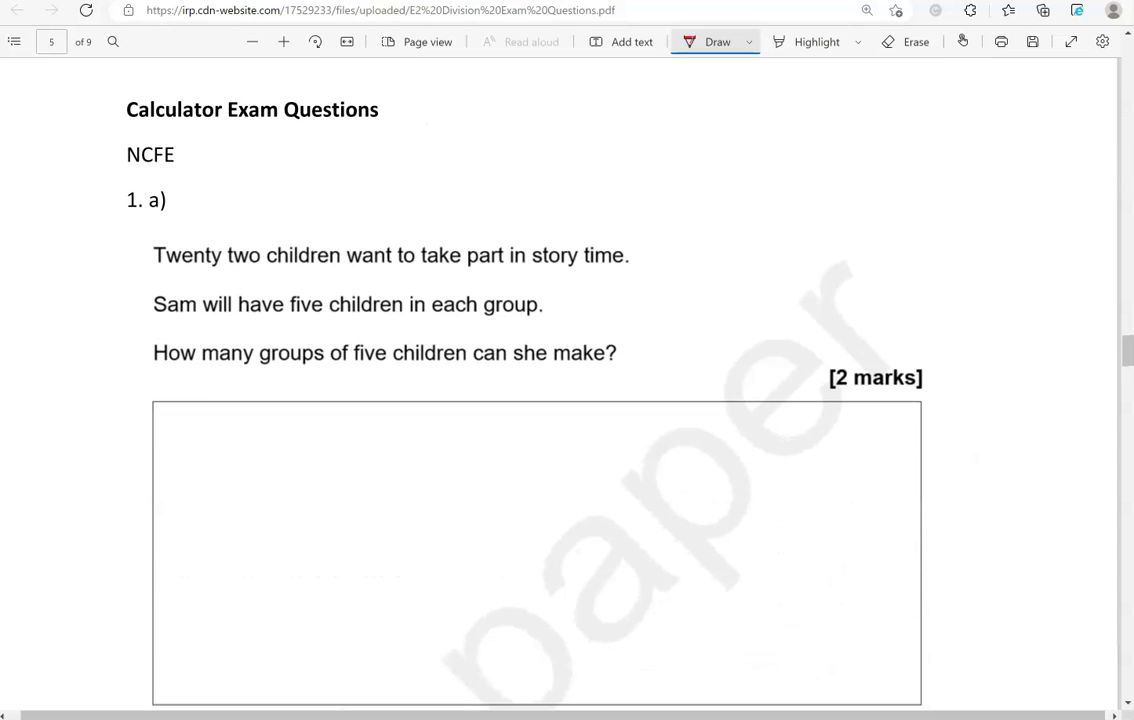
Underline 'Twenty two' in question 1a and write 22 ÷ 5 in the answer box.
{"action": "left_click_drag", "start_coordinate": [168, 272], "coordinate": [267, 268]}
{"action": "mouse_move", "coordinate": [346, 452]}
{"action": "left_mouse_down"}
{"action": "mouse_move", "coordinate": [379, 481]}
{"action": "mouse_move", "coordinate": [482, 456]}
{"action": "mouse_move", "coordinate": [481, 479]}
{"action": "mouse_move", "coordinate": [514, 437]}
{"action": "left_mouse_up"}
{"action": "left_click", "coordinate": [450, 452]}
{"action": "left_click", "coordinate": [454, 477]}
Calculate 22/5 in Calculator, write = 4.4, and underline the whole number 4.
{"action": "key", "text": "alt+Tab"}
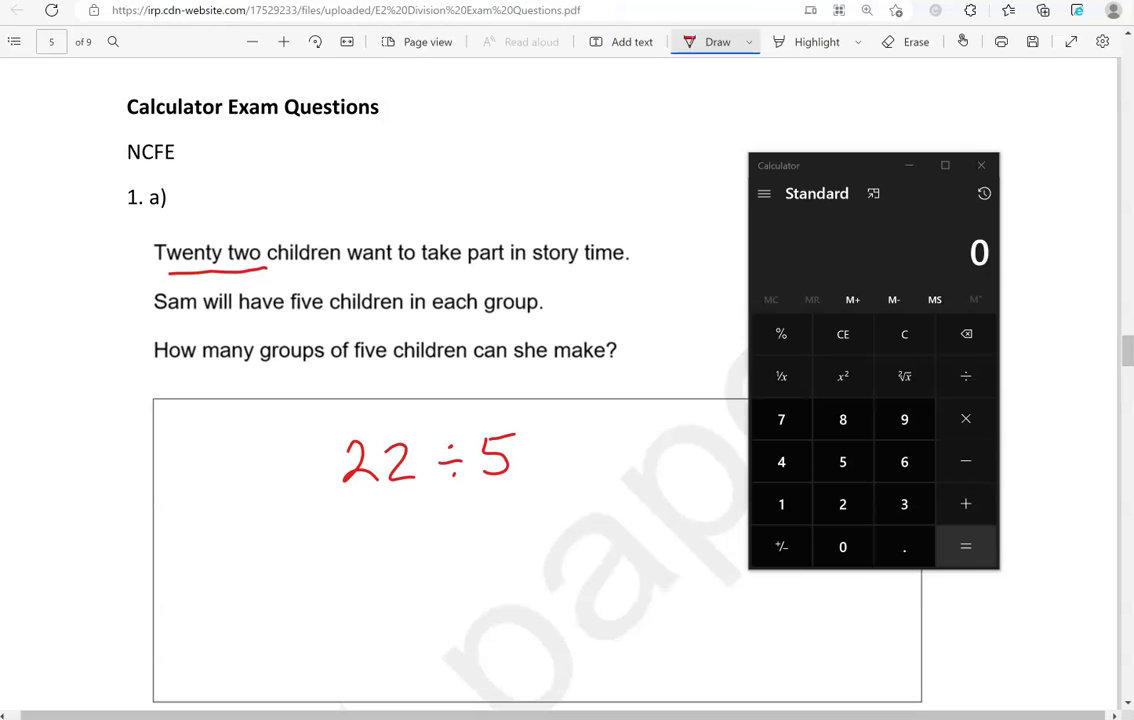
{"action": "type", "text": "22/"}
{"action": "type", "text": "5"}
{"action": "key", "text": "Return"}
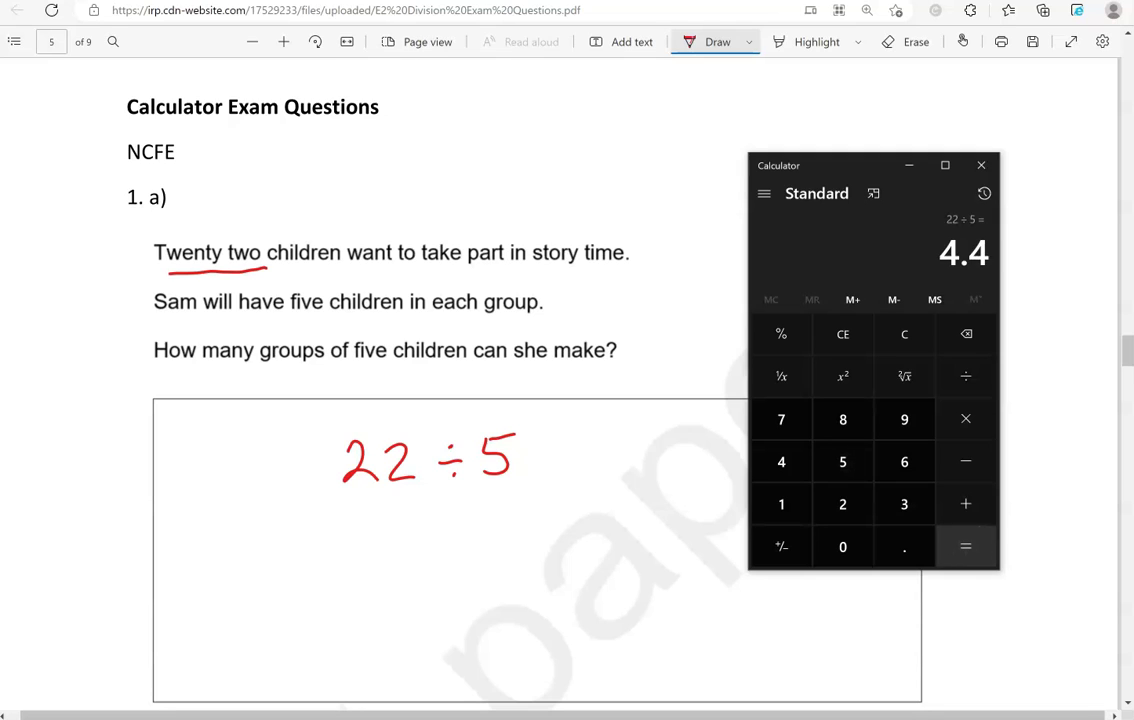
{"action": "key", "text": "alt+Tab"}
{"action": "mouse_move", "coordinate": [527, 452]}
{"action": "left_mouse_down"}
{"action": "mouse_move", "coordinate": [560, 450]}
{"action": "mouse_move", "coordinate": [561, 466]}
{"action": "left_mouse_up"}
{"action": "mouse_move", "coordinate": [597, 432]}
{"action": "left_mouse_down"}
{"action": "mouse_move", "coordinate": [589, 458]}
{"action": "mouse_move", "coordinate": [618, 457]}
{"action": "left_mouse_up"}
{"action": "left_click_drag", "start_coordinate": [609, 438], "coordinate": [611, 469]}
{"action": "left_click", "coordinate": [625, 462]}
{"action": "mouse_move", "coordinate": [648, 432]}
{"action": "left_mouse_down"}
{"action": "mouse_move", "coordinate": [667, 455]}
{"action": "mouse_move", "coordinate": [661, 465]}
{"action": "left_mouse_up"}
{"action": "left_click_drag", "start_coordinate": [579, 485], "coordinate": [621, 477]}
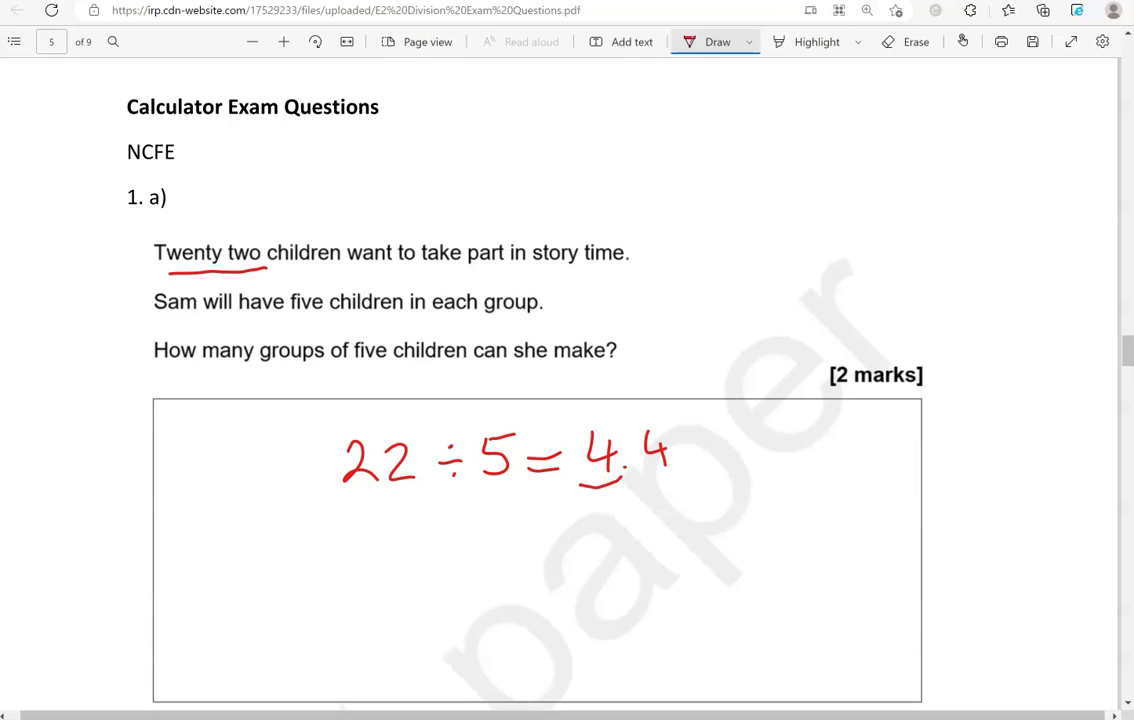
Write '4 groups' as the part a answer.
{"action": "scroll", "coordinate": [537, 380], "scroll_direction": "down", "scroll_amount": 3}
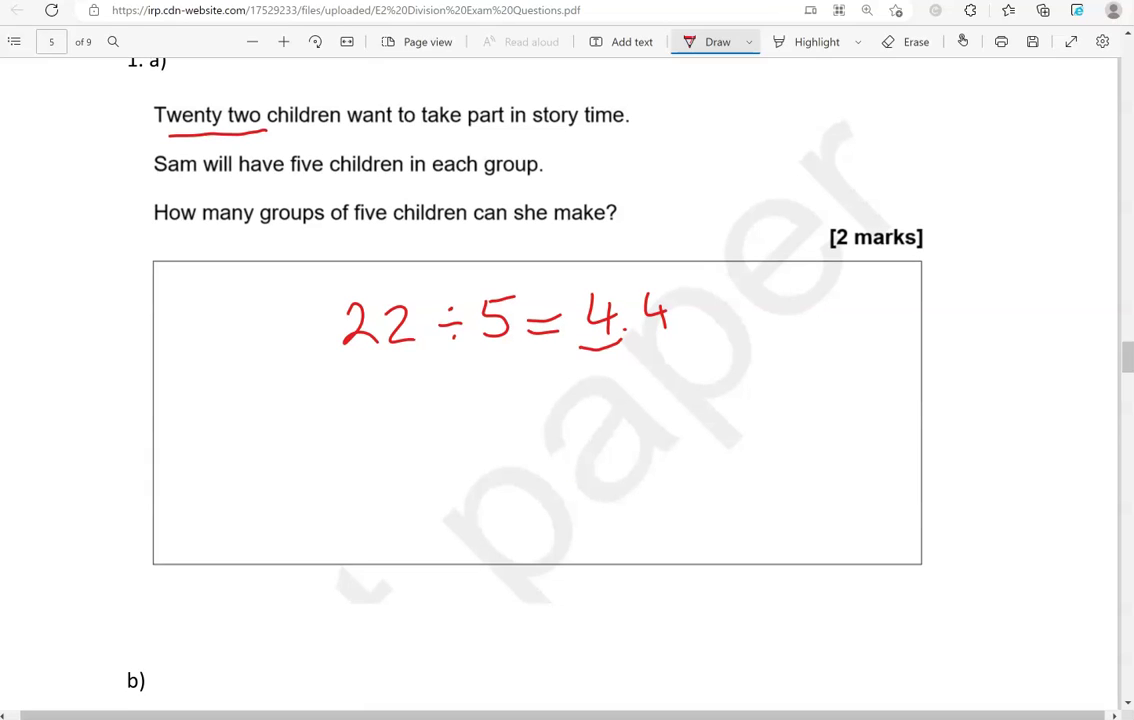
{"action": "left_click_drag", "start_coordinate": [577, 482], "coordinate": [587, 522]}
{"action": "mouse_move", "coordinate": [632, 497]}
{"action": "left_mouse_down"}
{"action": "mouse_move", "coordinate": [608, 500]}
{"action": "mouse_move", "coordinate": [612, 547]}
{"action": "mouse_move", "coordinate": [663, 497]}
{"action": "mouse_move", "coordinate": [707, 518]}
{"action": "mouse_move", "coordinate": [740, 514]}
{"action": "left_mouse_up"}
Underline 'five children' in the question 1 text.
{"action": "scroll", "coordinate": [537, 380], "scroll_direction": "down", "scroll_amount": 9}
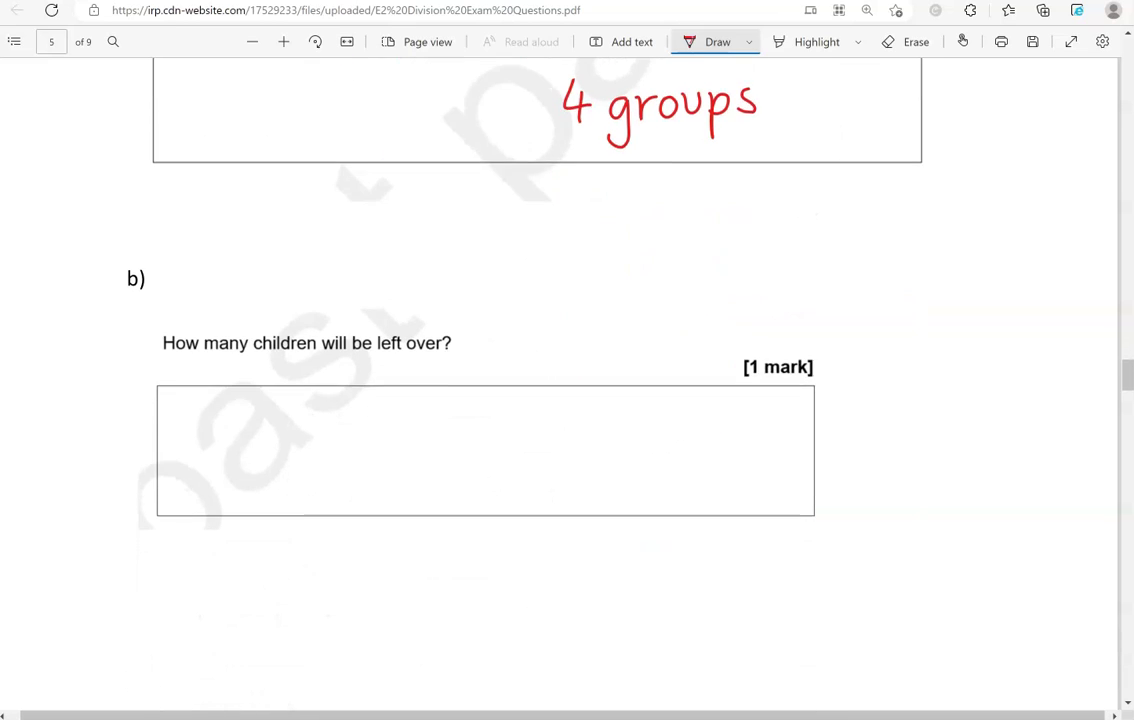
{"action": "scroll", "coordinate": [537, 380], "scroll_direction": "down", "scroll_amount": 2}
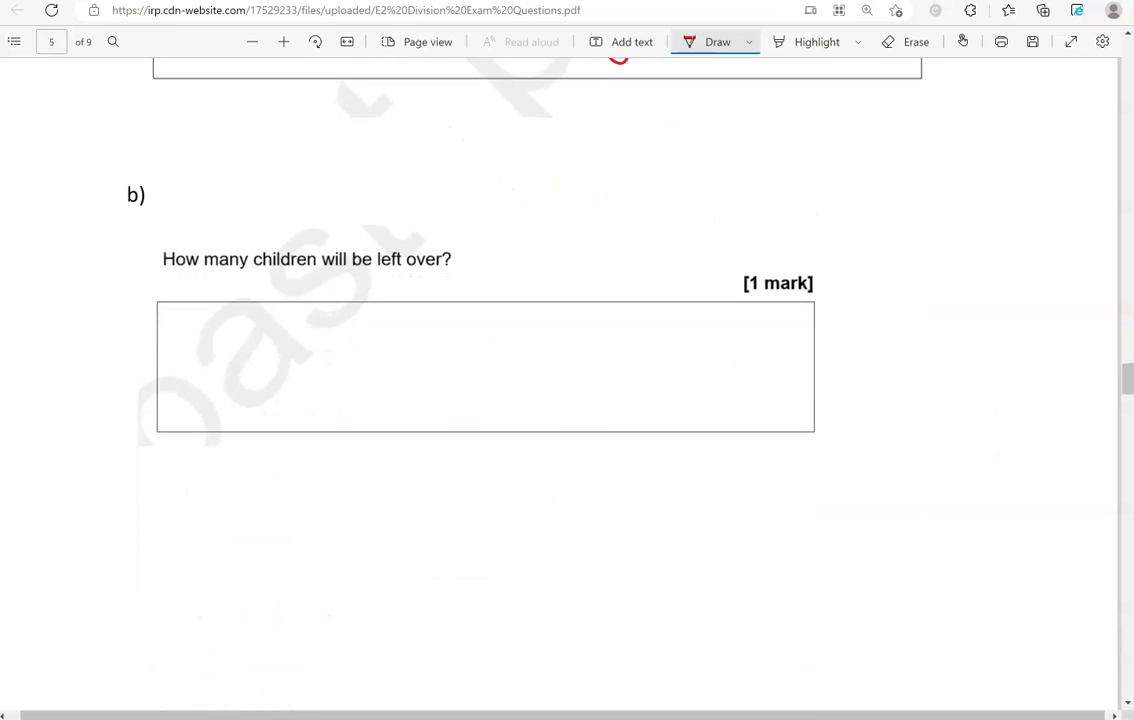
{"action": "scroll", "coordinate": [537, 380], "scroll_direction": "up", "scroll_amount": 6}
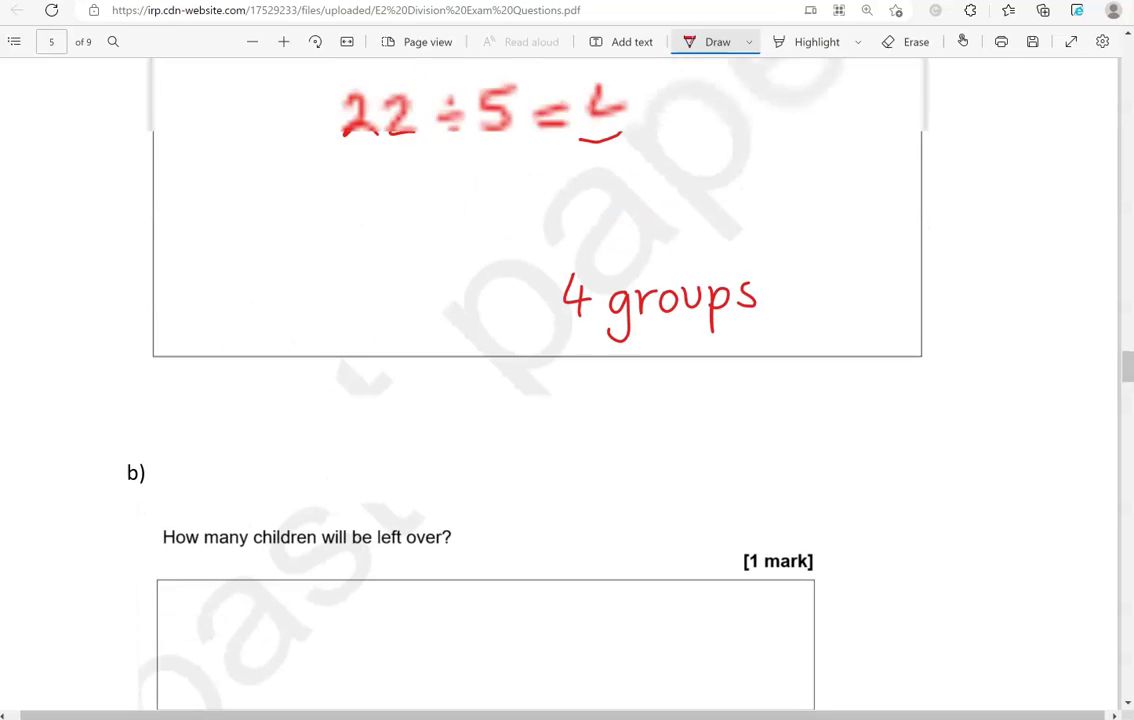
{"action": "scroll", "coordinate": [537, 380], "scroll_direction": "up", "scroll_amount": 4}
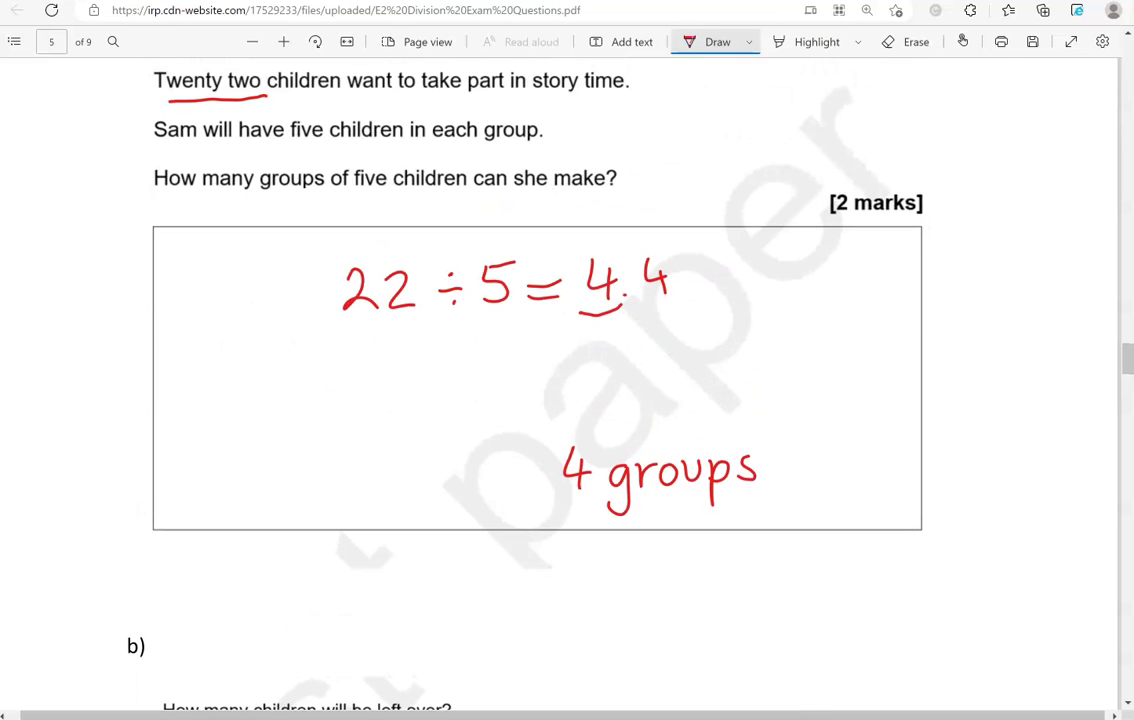
{"action": "scroll", "coordinate": [537, 380], "scroll_direction": "up", "scroll_amount": 1}
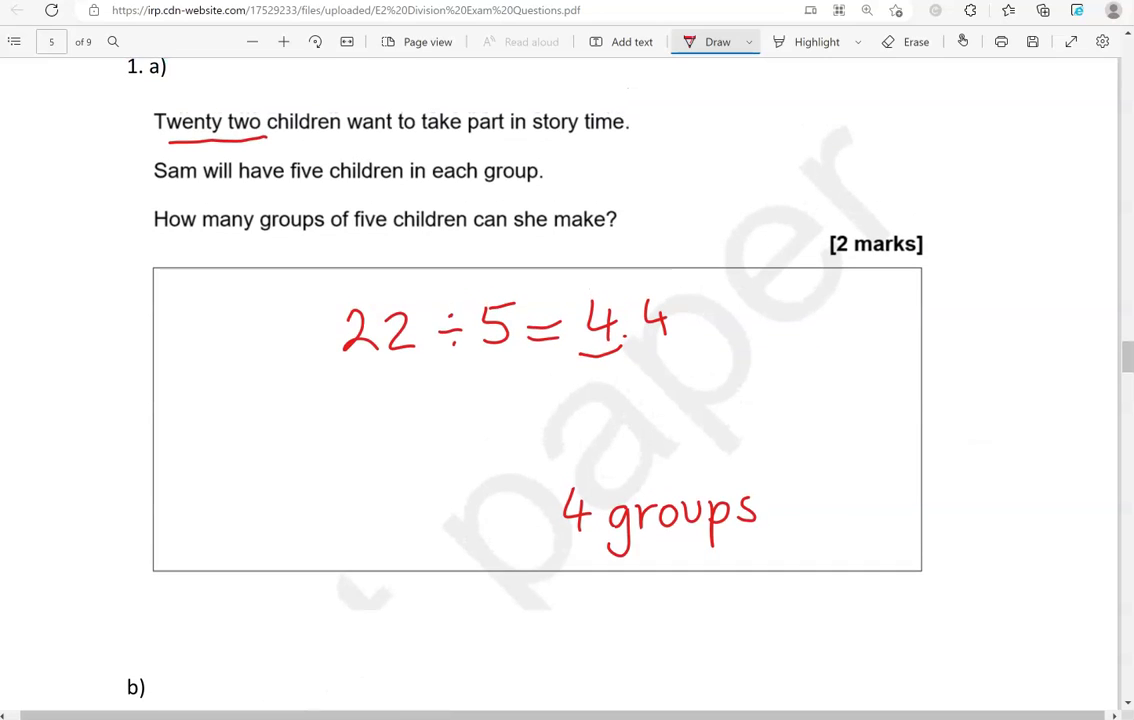
{"action": "left_click_drag", "start_coordinate": [287, 191], "coordinate": [398, 188]}
Calculate 4 × 5 = 20 in Calculator.
{"action": "key", "text": "alt+Tab"}
{"action": "left_click", "coordinate": [904, 334]}
{"action": "left_click", "coordinate": [781, 461]}
{"action": "left_click", "coordinate": [966, 418]}
{"action": "left_click", "coordinate": [842, 461]}
{"action": "left_click", "coordinate": [966, 546]}
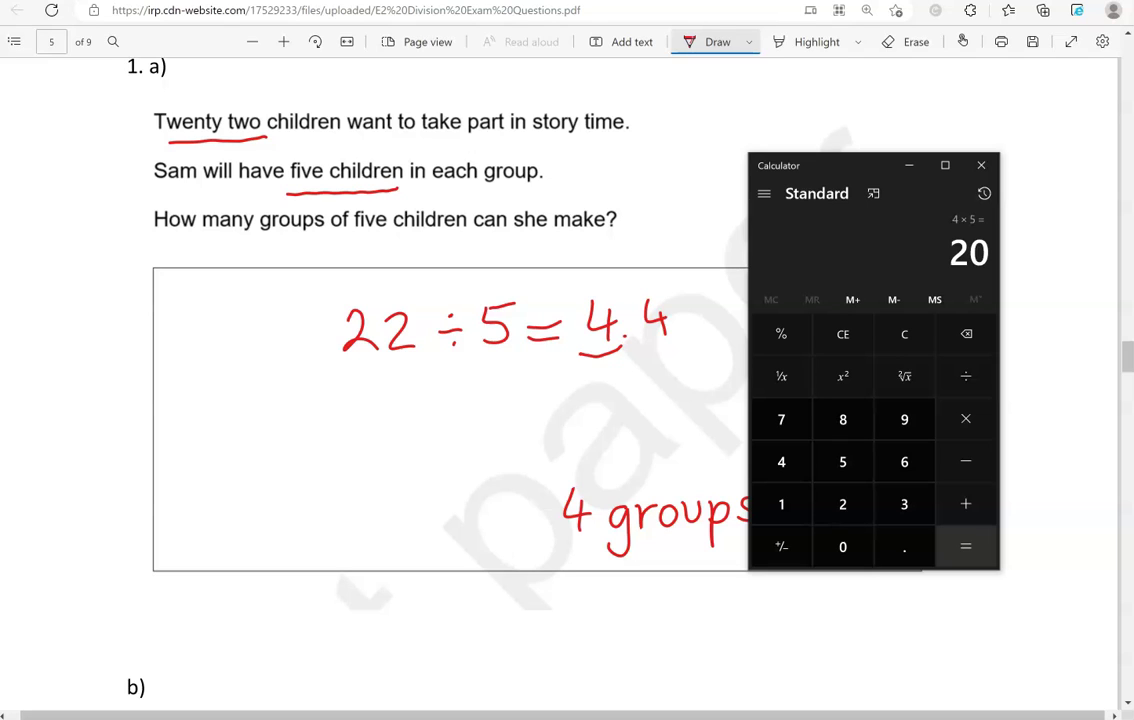
Calculate 22 − 20 = 2 in Calculator, then minimise it.
{"action": "left_click", "coordinate": [904, 334]}
{"action": "left_click", "coordinate": [842, 504]}
{"action": "left_click", "coordinate": [842, 504]}
{"action": "left_click", "coordinate": [966, 461]}
{"action": "left_click", "coordinate": [842, 504]}
{"action": "left_click", "coordinate": [842, 546]}
{"action": "left_click", "coordinate": [966, 546]}
{"action": "left_click", "coordinate": [909, 165]}
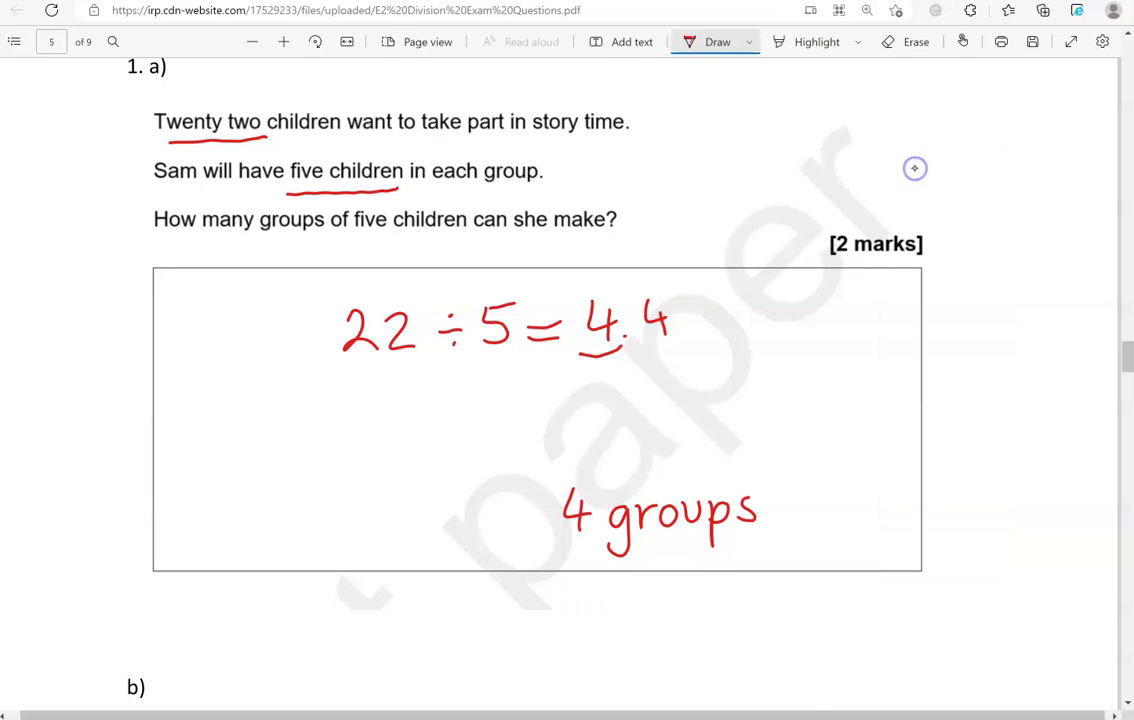
Write 2 in the part b) answer box and scroll down to question 2.
{"action": "scroll", "coordinate": [914, 167], "scroll_direction": "down", "scroll_amount": 3}
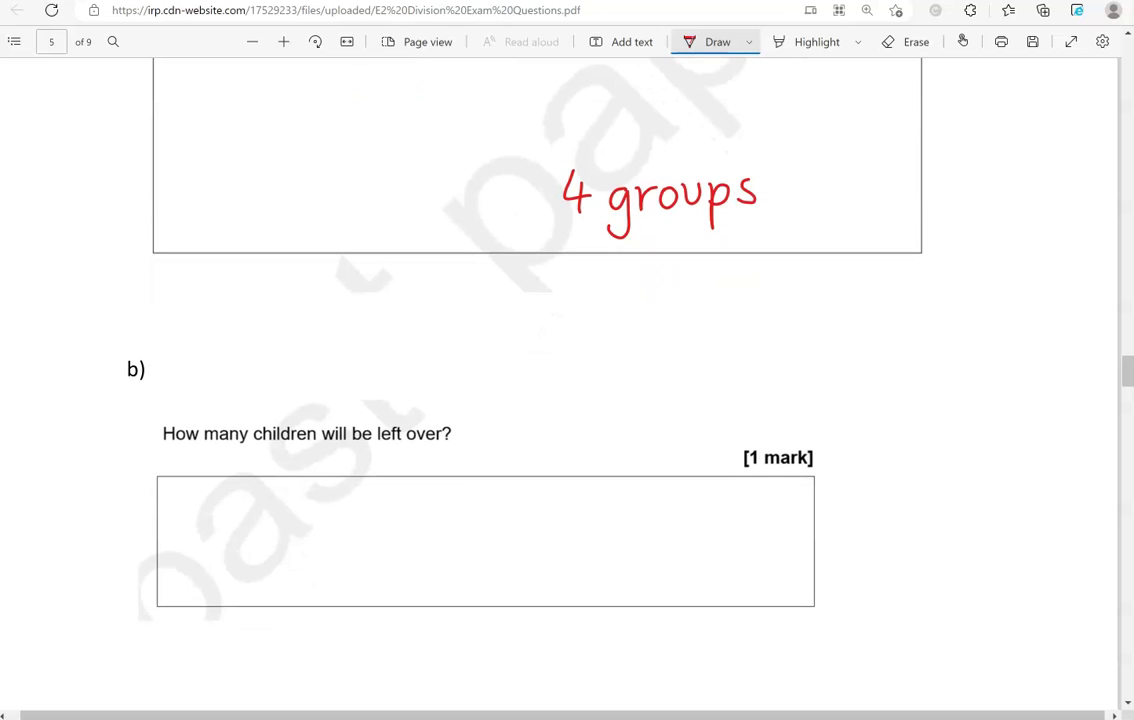
{"action": "mouse_move", "coordinate": [450, 528]}
{"action": "left_mouse_down"}
{"action": "mouse_move", "coordinate": [458, 552]}
{"action": "mouse_move", "coordinate": [495, 562]}
{"action": "left_mouse_up"}
{"action": "scroll", "coordinate": [560, 400], "scroll_direction": "down", "scroll_amount": 3}
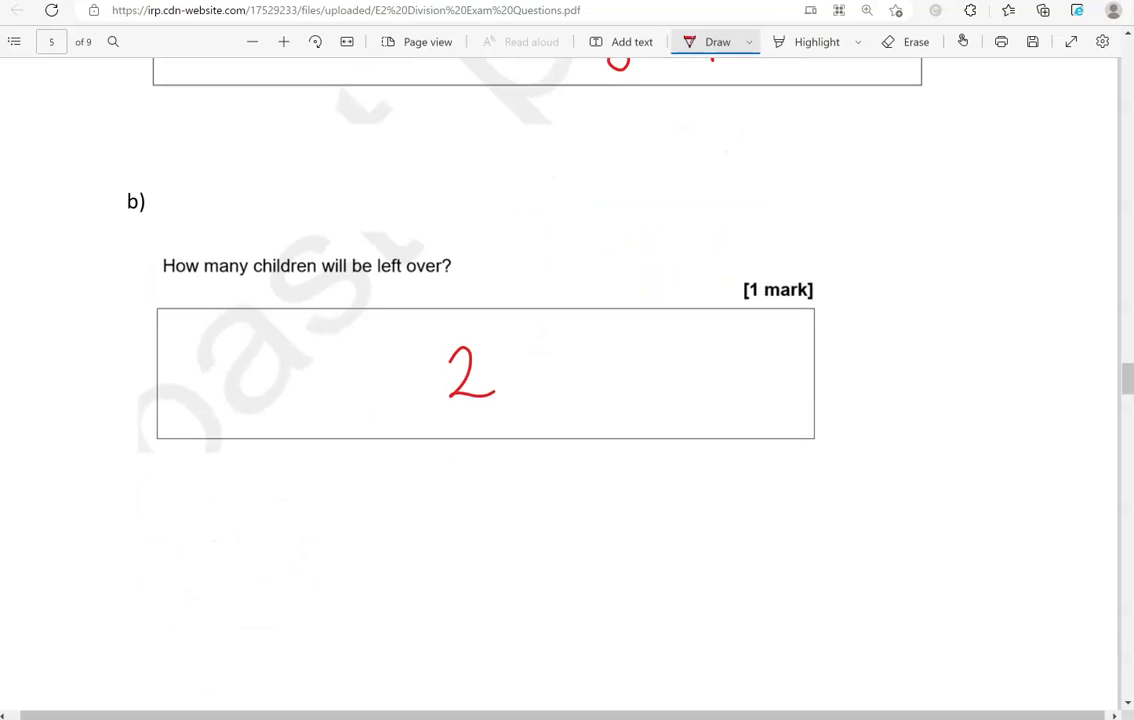
{"action": "scroll", "coordinate": [560, 400], "scroll_direction": "down", "scroll_amount": 5}
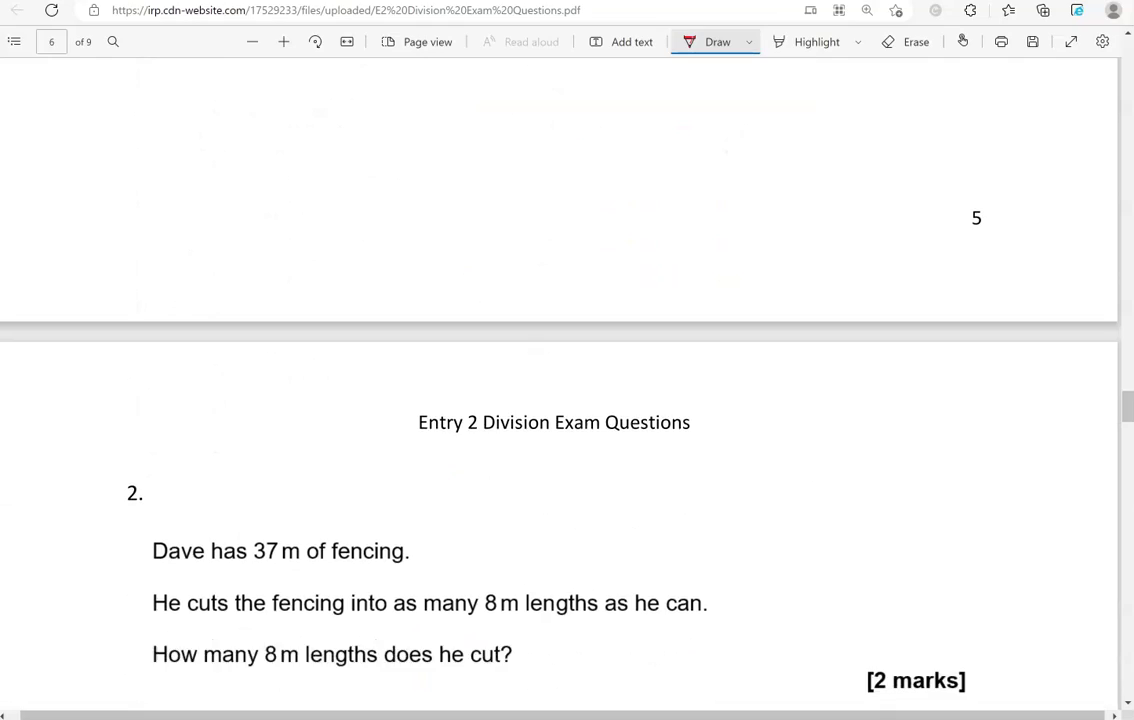
Write 37 ÷ 8 = in question 2's answer box.
{"action": "scroll", "coordinate": [560, 400], "scroll_direction": "down", "scroll_amount": 4}
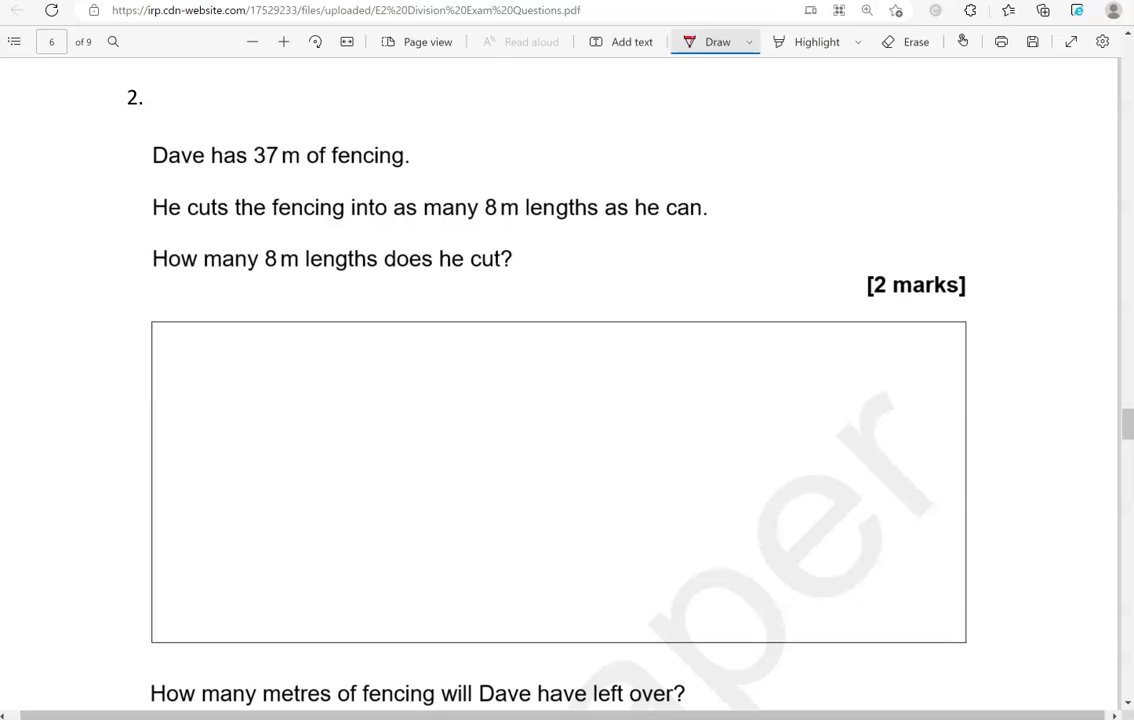
{"action": "mouse_move", "coordinate": [325, 362]}
{"action": "left_mouse_down"}
{"action": "mouse_move", "coordinate": [340, 376]}
{"action": "mouse_move", "coordinate": [326, 395]}
{"action": "left_mouse_up"}
{"action": "mouse_move", "coordinate": [356, 362]}
{"action": "left_mouse_down"}
{"action": "mouse_move", "coordinate": [377, 361]}
{"action": "mouse_move", "coordinate": [372, 397]}
{"action": "mouse_move", "coordinate": [411, 380]}
{"action": "left_mouse_up"}
{"action": "left_click", "coordinate": [418, 369]}
{"action": "left_click", "coordinate": [416, 393]}
{"action": "mouse_move", "coordinate": [474, 360]}
{"action": "left_mouse_down"}
{"action": "mouse_move", "coordinate": [520, 370]}
{"action": "mouse_move", "coordinate": [520, 381]}
{"action": "left_mouse_up"}
Calculate 37 ÷ 8 = 4.625 in Calculator and write 4.625, marking the whole 4.
{"action": "key", "text": "alt+Tab"}
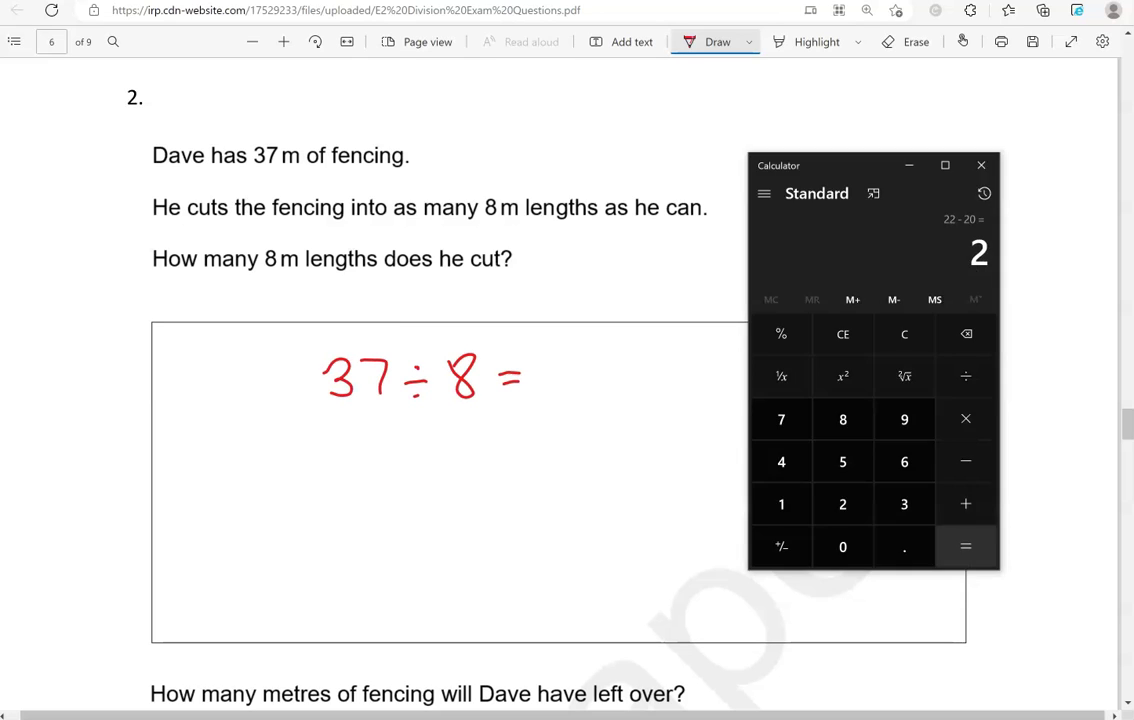
{"action": "key", "text": "Escape"}
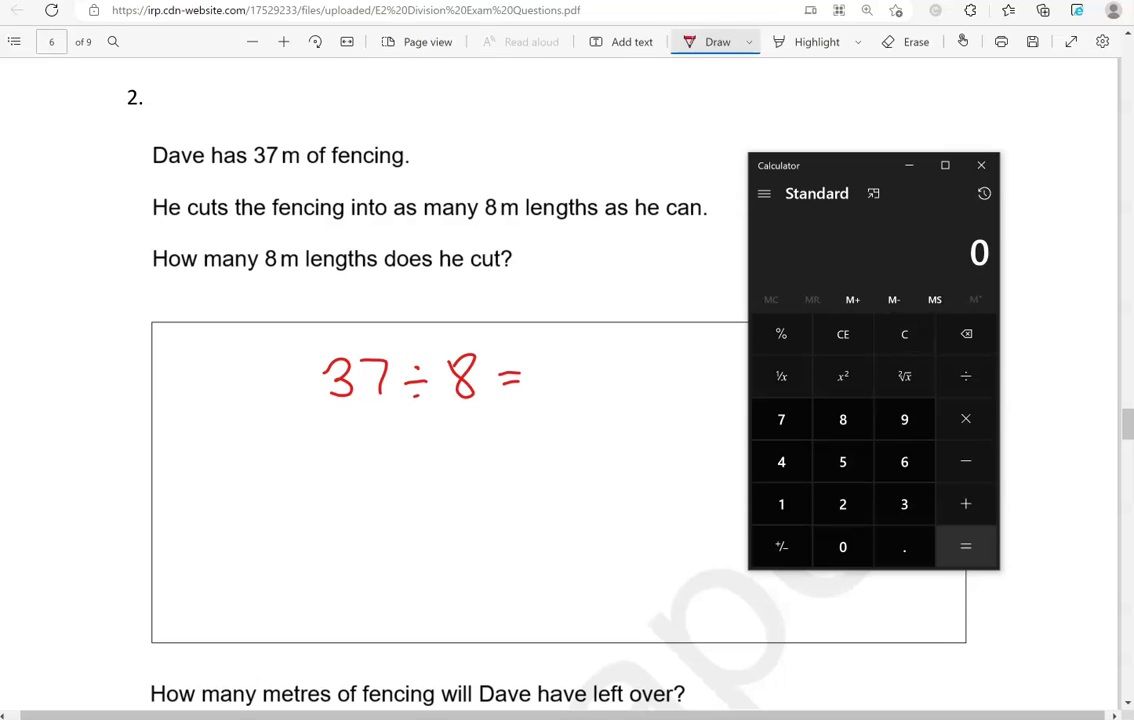
{"action": "left_click", "coordinate": [904, 504]}
{"action": "left_click", "coordinate": [781, 419]}
{"action": "left_click", "coordinate": [966, 376]}
{"action": "left_click", "coordinate": [843, 419]}
{"action": "left_click", "coordinate": [966, 546]}
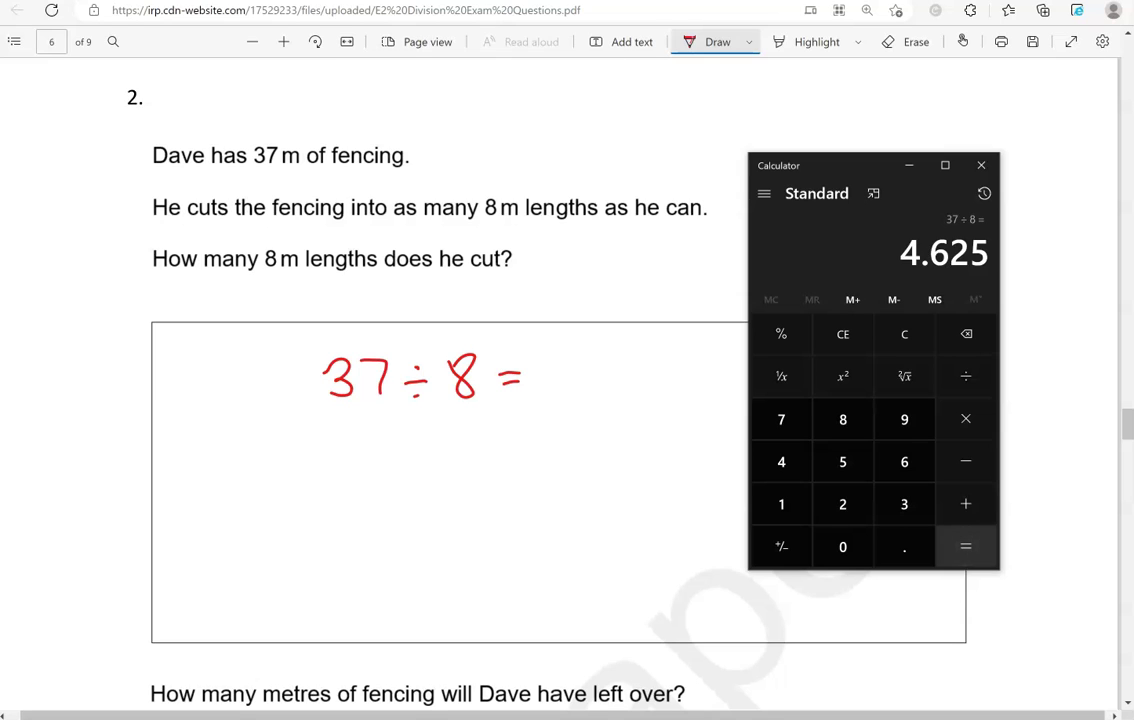
{"action": "mouse_move", "coordinate": [562, 356]}
{"action": "left_mouse_down"}
{"action": "mouse_move", "coordinate": [583, 385]}
{"action": "mouse_move", "coordinate": [573, 396]}
{"action": "left_mouse_up"}
{"action": "left_click", "coordinate": [601, 391]}
{"action": "mouse_move", "coordinate": [637, 358]}
{"action": "left_mouse_down"}
{"action": "mouse_move", "coordinate": [622, 380]}
{"action": "mouse_move", "coordinate": [690, 393]}
{"action": "left_mouse_up"}
{"action": "left_click_drag", "start_coordinate": [552, 400], "coordinate": [600, 398]}
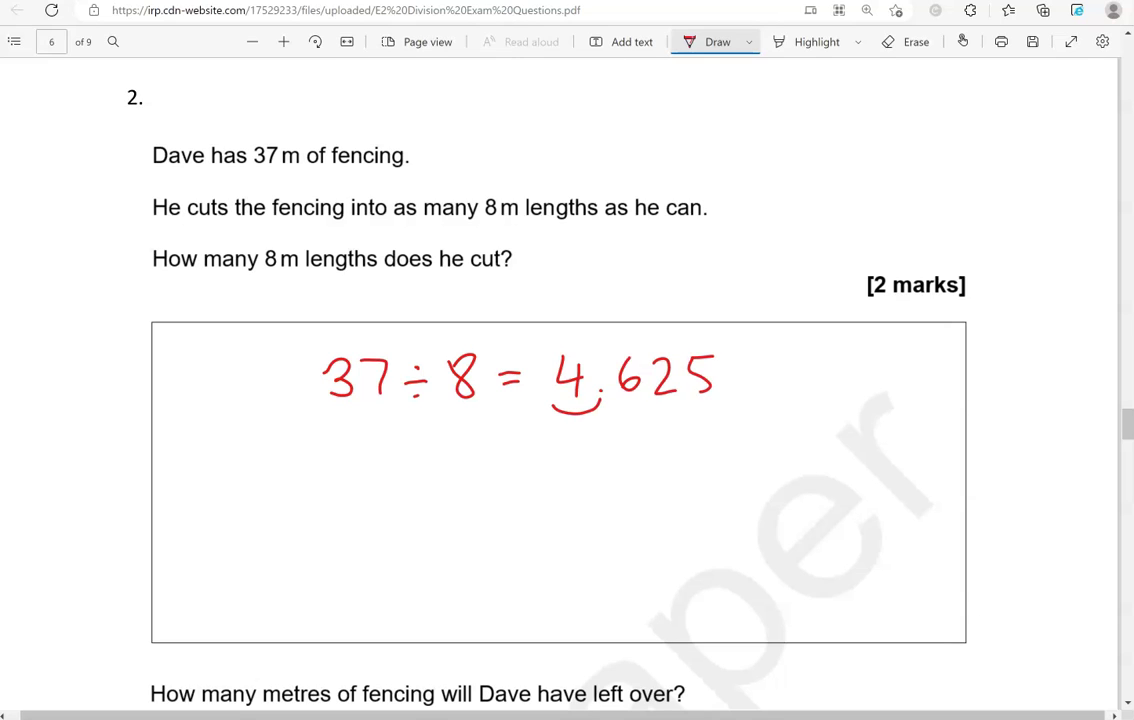
Write '4 lengths' as the answer to the first part.
{"action": "mouse_move", "coordinate": [582, 569]}
{"action": "left_mouse_down"}
{"action": "mouse_move", "coordinate": [599, 598]}
{"action": "mouse_move", "coordinate": [591, 618]}
{"action": "left_mouse_up"}
{"action": "mouse_move", "coordinate": [624, 567]}
{"action": "left_mouse_down"}
{"action": "mouse_move", "coordinate": [626, 612]}
{"action": "mouse_move", "coordinate": [702, 590]}
{"action": "mouse_move", "coordinate": [690, 632]}
{"action": "left_mouse_up"}
{"action": "left_click_drag", "start_coordinate": [708, 570], "coordinate": [712, 606]}
{"action": "left_click_drag", "start_coordinate": [700, 586], "coordinate": [722, 584]}
{"action": "mouse_move", "coordinate": [726, 566]}
{"action": "left_mouse_down"}
{"action": "mouse_move", "coordinate": [742, 604]}
{"action": "mouse_move", "coordinate": [756, 604]}
{"action": "left_mouse_up"}
{"action": "scroll", "coordinate": [567, 400], "scroll_direction": "down", "scroll_amount": 1}
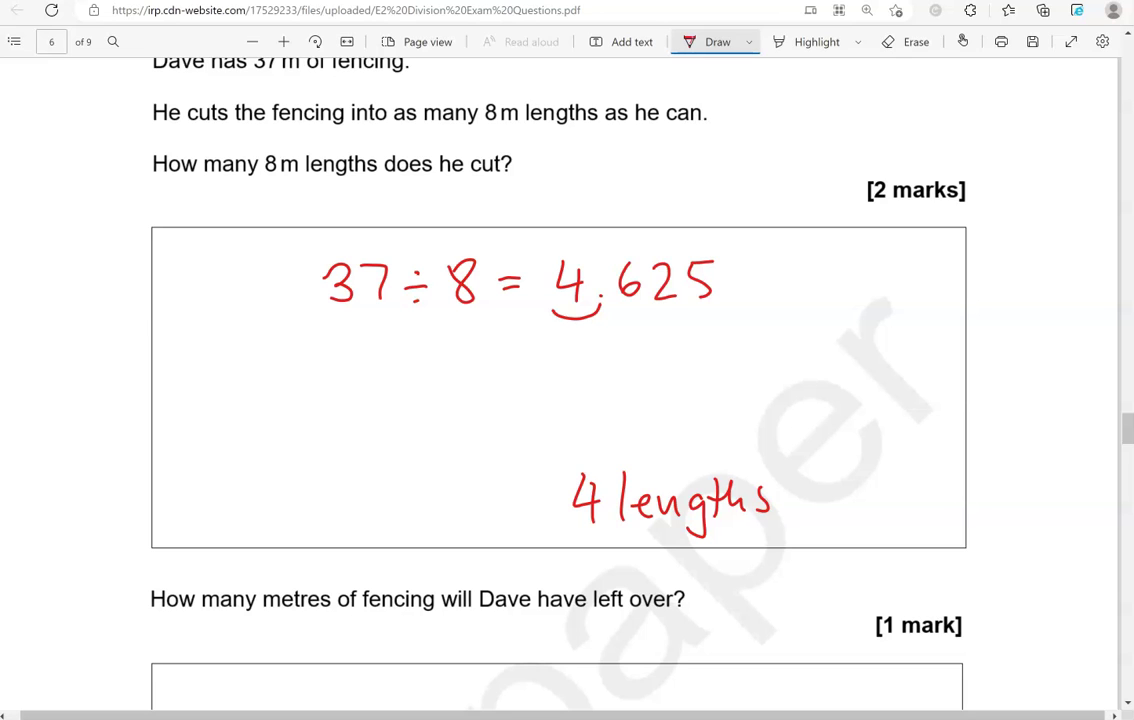
{"action": "scroll", "coordinate": [567, 400], "scroll_direction": "up", "scroll_amount": 1}
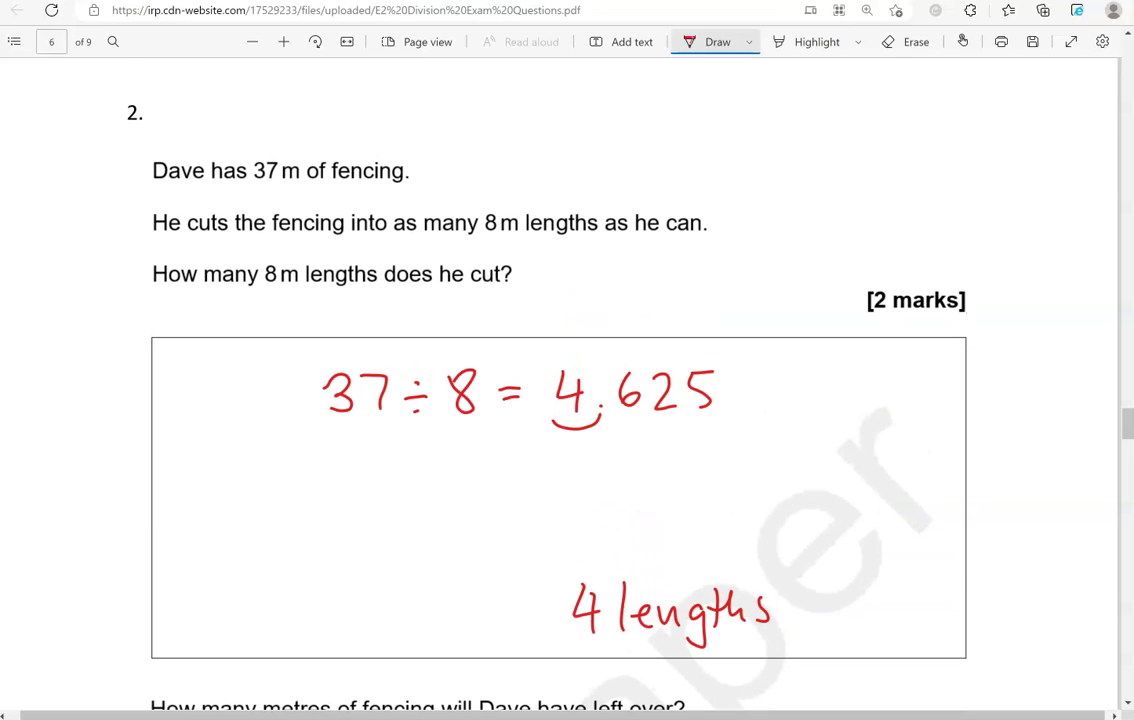
Underline 8 m in the question and calculate 4 × 8 = 32.
{"action": "key", "text": "alt+Tab"}
{"action": "key", "text": "Escape"}
{"action": "type", "text": "4"}
{"action": "key", "text": "asterisk"}
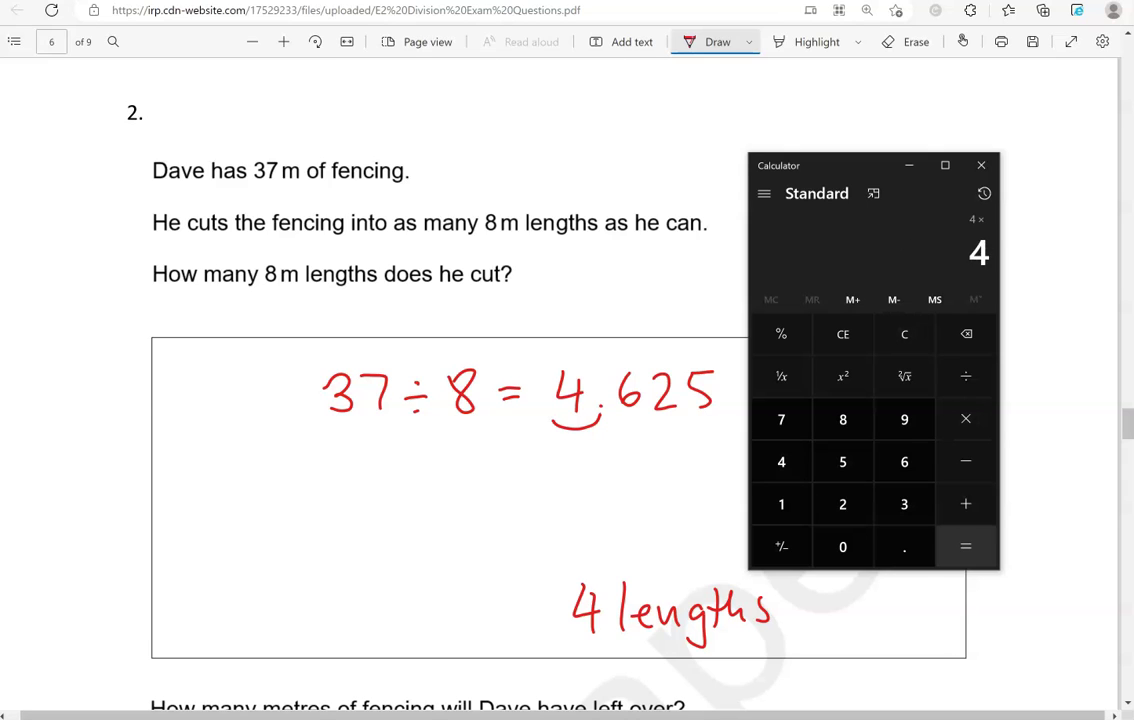
{"action": "left_click_drag", "start_coordinate": [266, 296], "coordinate": [312, 295]}
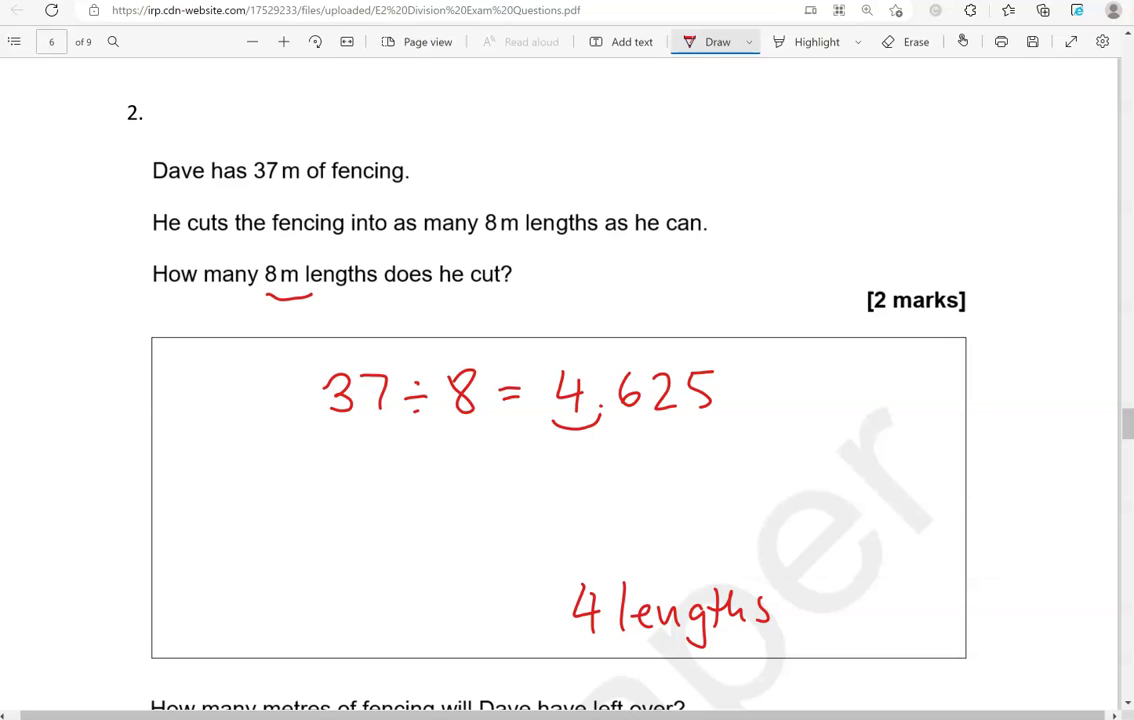
{"action": "key", "text": "alt+Tab"}
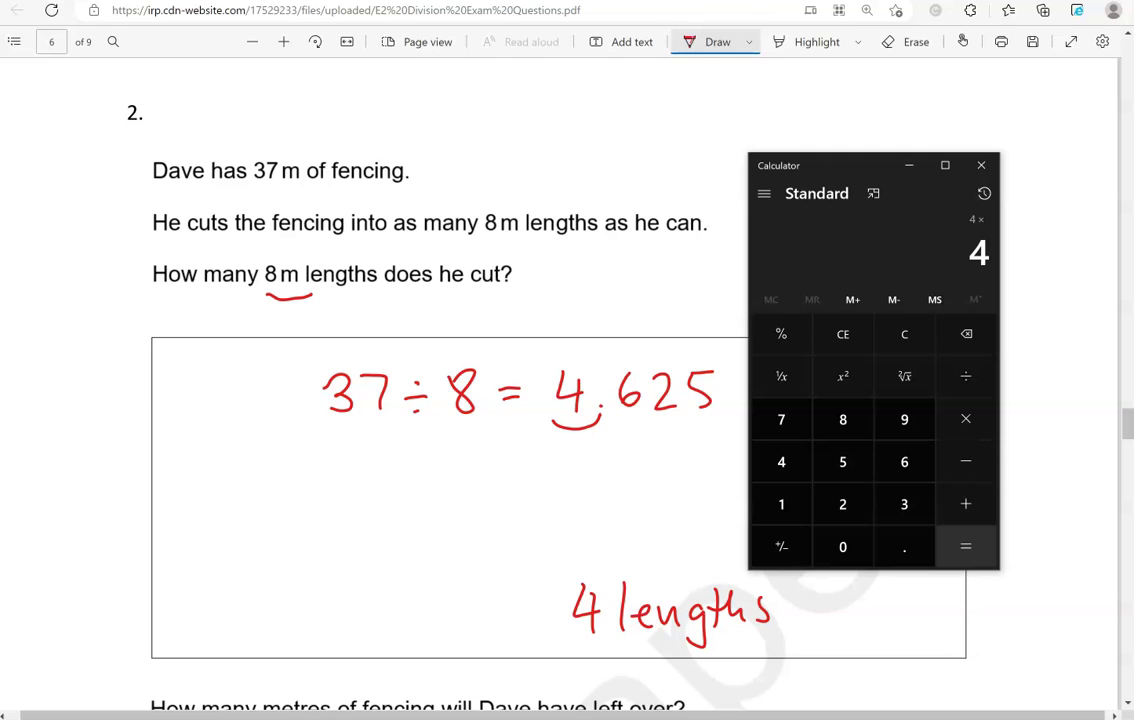
{"action": "left_click", "coordinate": [843, 419]}
{"action": "left_click", "coordinate": [966, 546]}
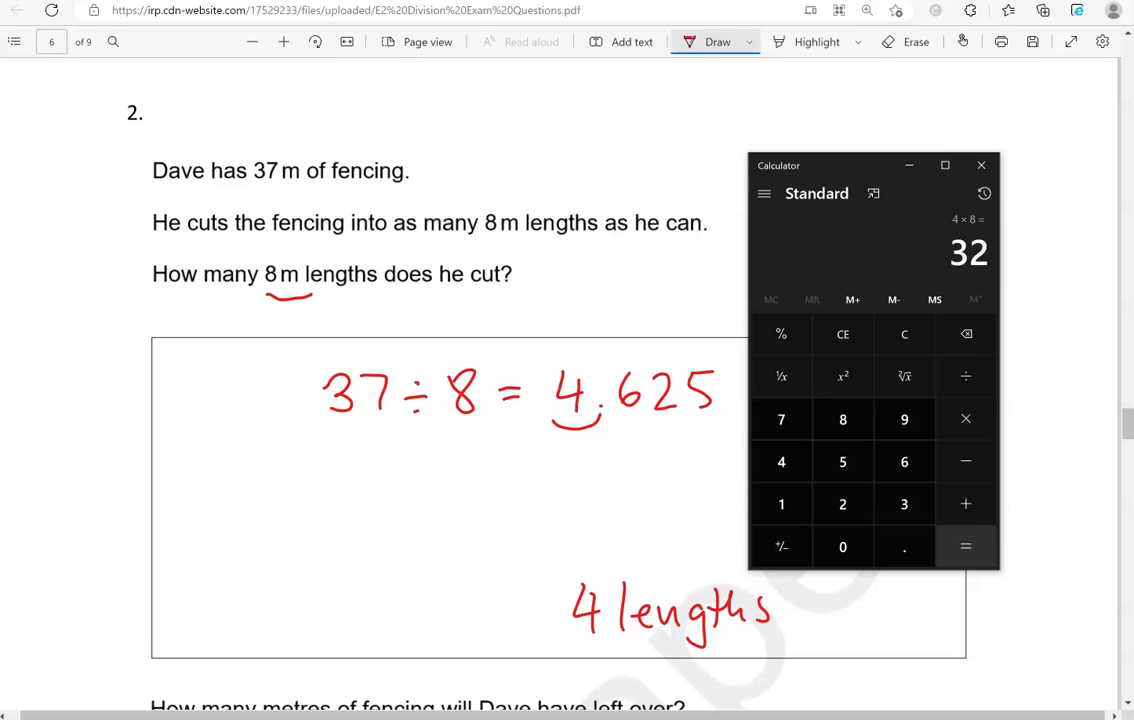
{"action": "key", "text": "alt+Tab"}
Underline 37 m in the question and calculate 37 − 32 = 5.
{"action": "left_click_drag", "start_coordinate": [252, 195], "coordinate": [305, 189]}
{"action": "key", "text": "alt+Tab"}
{"action": "left_click", "coordinate": [904, 336]}
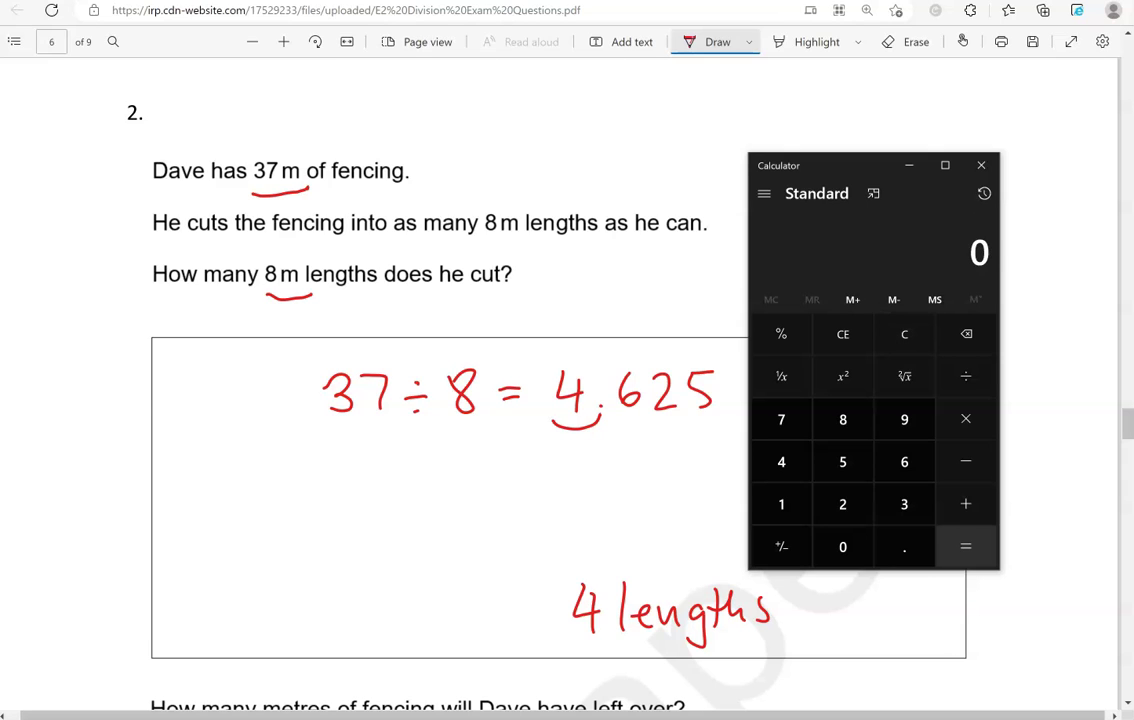
{"action": "left_click", "coordinate": [904, 504]}
{"action": "left_click", "coordinate": [781, 419]}
{"action": "left_click", "coordinate": [966, 461]}
{"action": "left_click", "coordinate": [904, 504]}
{"action": "left_click", "coordinate": [843, 504]}
{"action": "left_click", "coordinate": [966, 546]}
{"action": "left_click", "coordinate": [909, 166]}
Write 5 as the metres of fencing left over and scroll on.
{"action": "scroll", "coordinate": [911, 170], "scroll_direction": "down", "scroll_amount": 3}
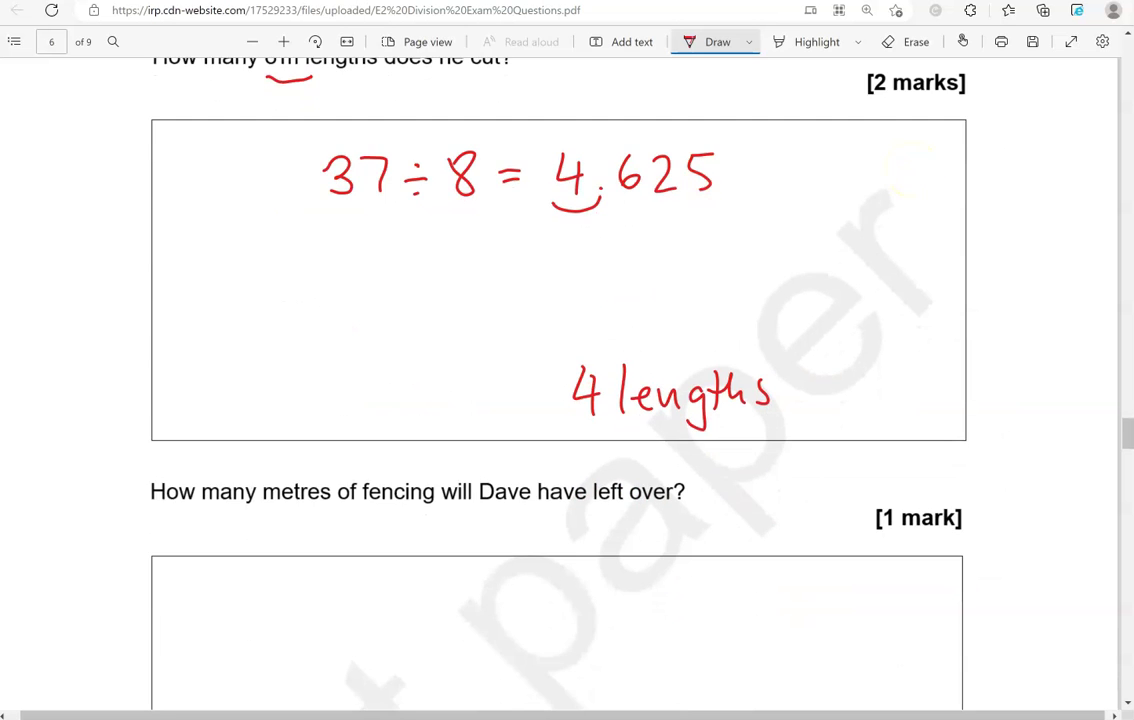
{"action": "mouse_move", "coordinate": [491, 604]}
{"action": "left_mouse_down"}
{"action": "mouse_move", "coordinate": [486, 652]}
{"action": "mouse_move", "coordinate": [522, 601]}
{"action": "left_mouse_up"}
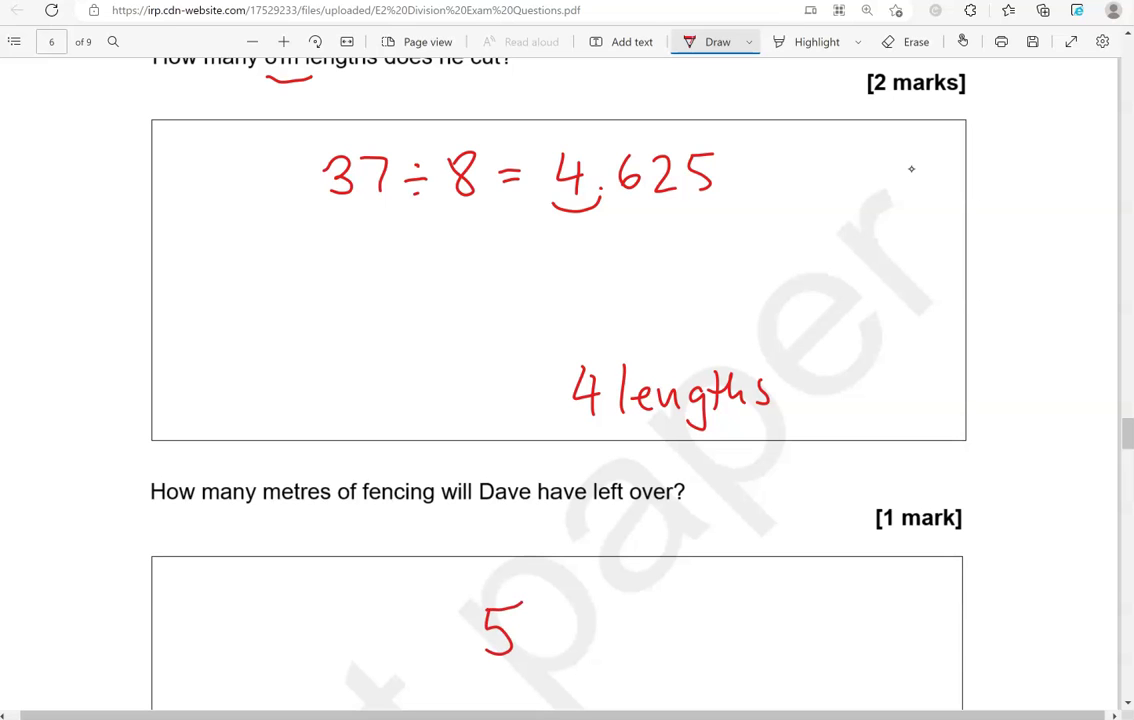
{"action": "scroll", "coordinate": [911, 169], "scroll_direction": "down", "scroll_amount": 6}
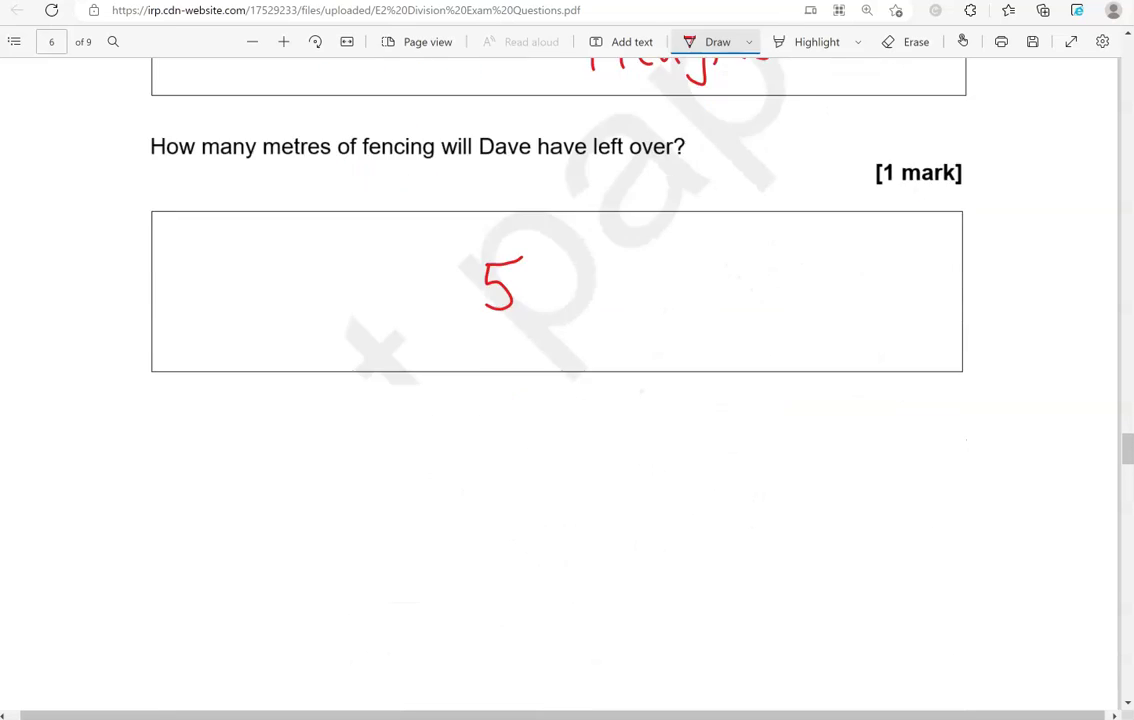
{"action": "scroll", "coordinate": [560, 380], "scroll_direction": "down", "scroll_amount": 6}
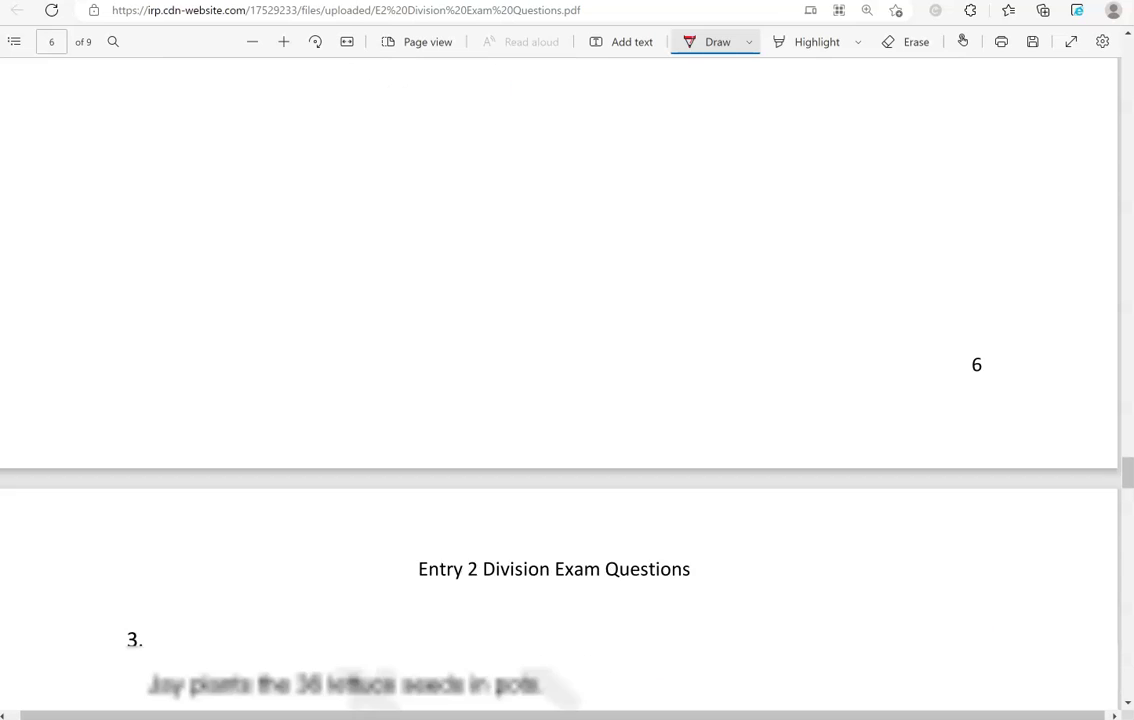
Underline 36 and 'nine pots' in question 3, then write 36 ÷ 9 in the answer box.
{"action": "scroll", "coordinate": [560, 380], "scroll_direction": "down", "scroll_amount": 5}
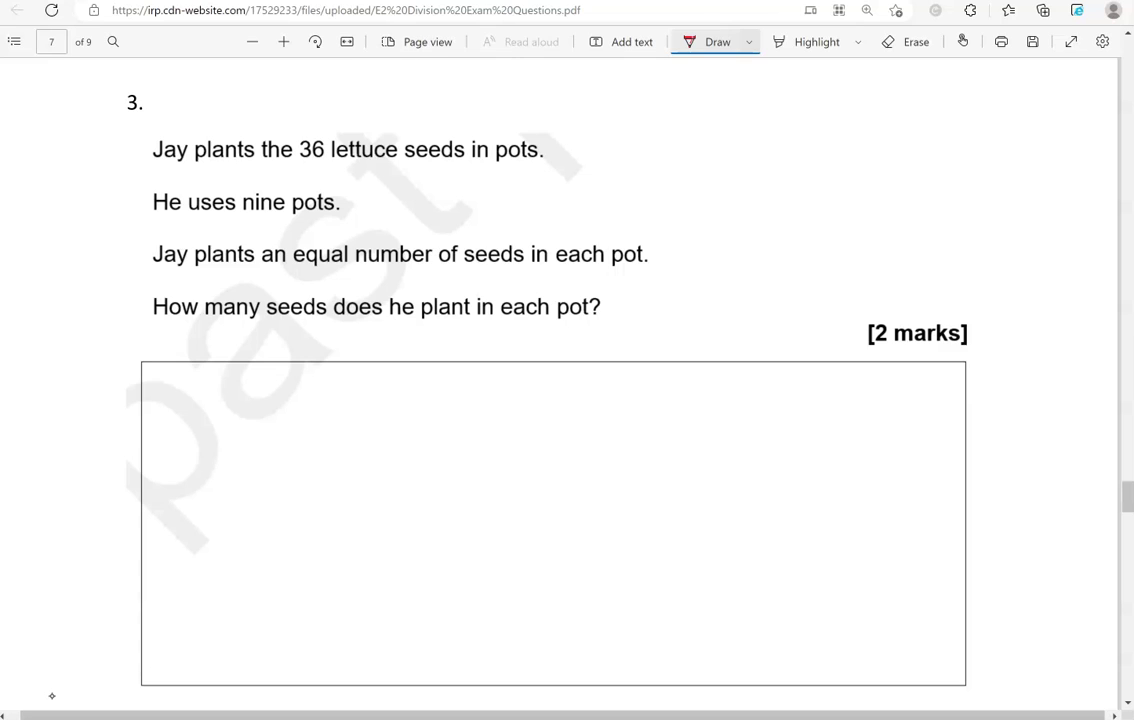
{"action": "left_click_drag", "start_coordinate": [292, 171], "coordinate": [338, 172]}
{"action": "left_click_drag", "start_coordinate": [242, 219], "coordinate": [344, 219]}
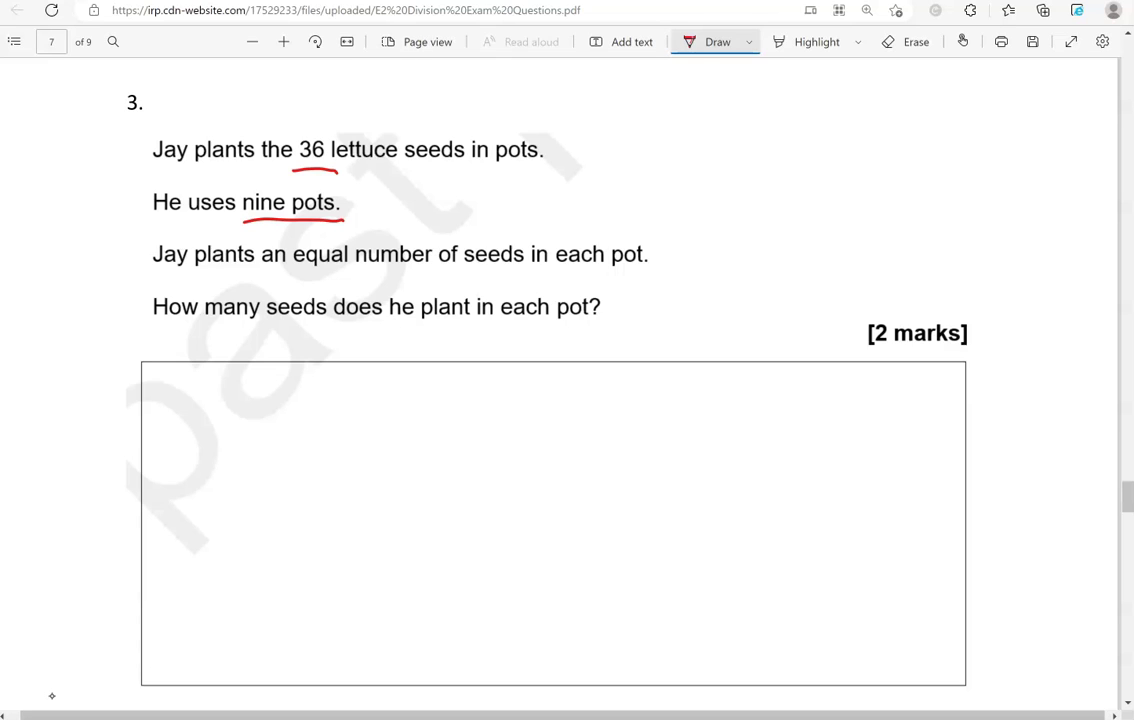
{"action": "mouse_move", "coordinate": [373, 418]}
{"action": "left_mouse_down"}
{"action": "mouse_move", "coordinate": [390, 434]}
{"action": "mouse_move", "coordinate": [373, 455]}
{"action": "left_mouse_up"}
{"action": "mouse_move", "coordinate": [424, 415]}
{"action": "left_mouse_down"}
{"action": "mouse_move", "coordinate": [412, 455]}
{"action": "mouse_move", "coordinate": [410, 440]}
{"action": "mouse_move", "coordinate": [481, 437]}
{"action": "mouse_move", "coordinate": [505, 418]}
{"action": "mouse_move", "coordinate": [518, 455]}
{"action": "left_mouse_up"}
{"action": "left_click", "coordinate": [467, 425]}
{"action": "left_click", "coordinate": [466, 453]}
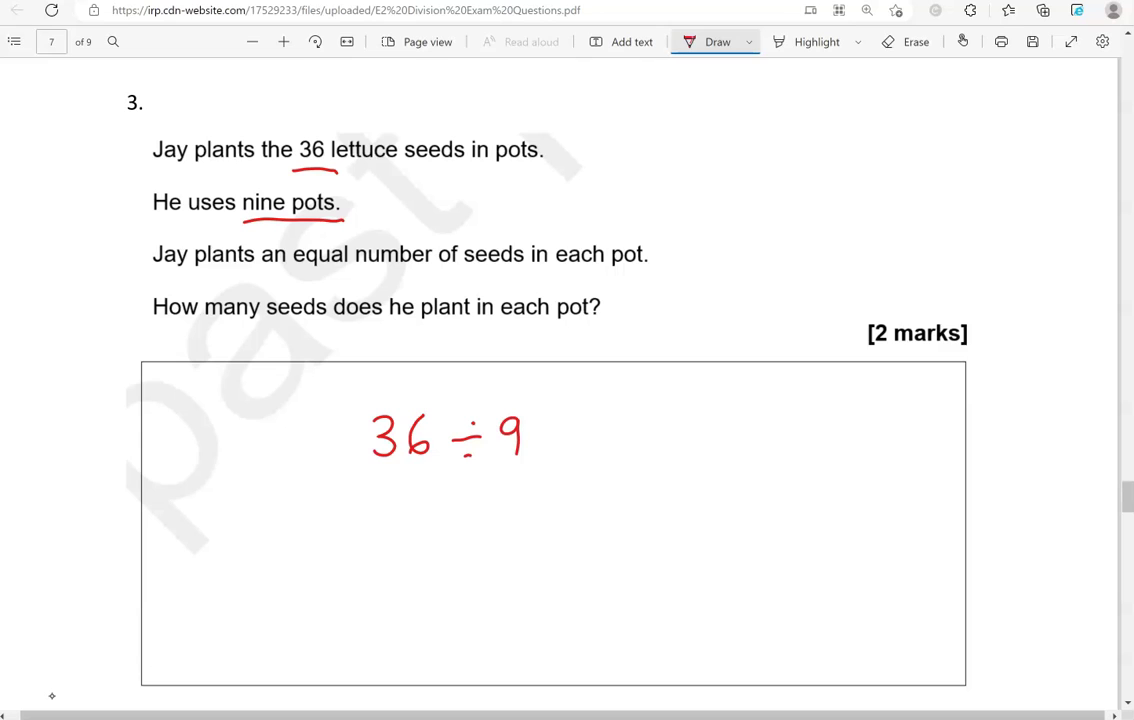
Calculate 36/9 in Calculator and write = 4 after the working.
{"action": "key", "text": "alt+Tab"}
{"action": "key", "text": "Escape"}
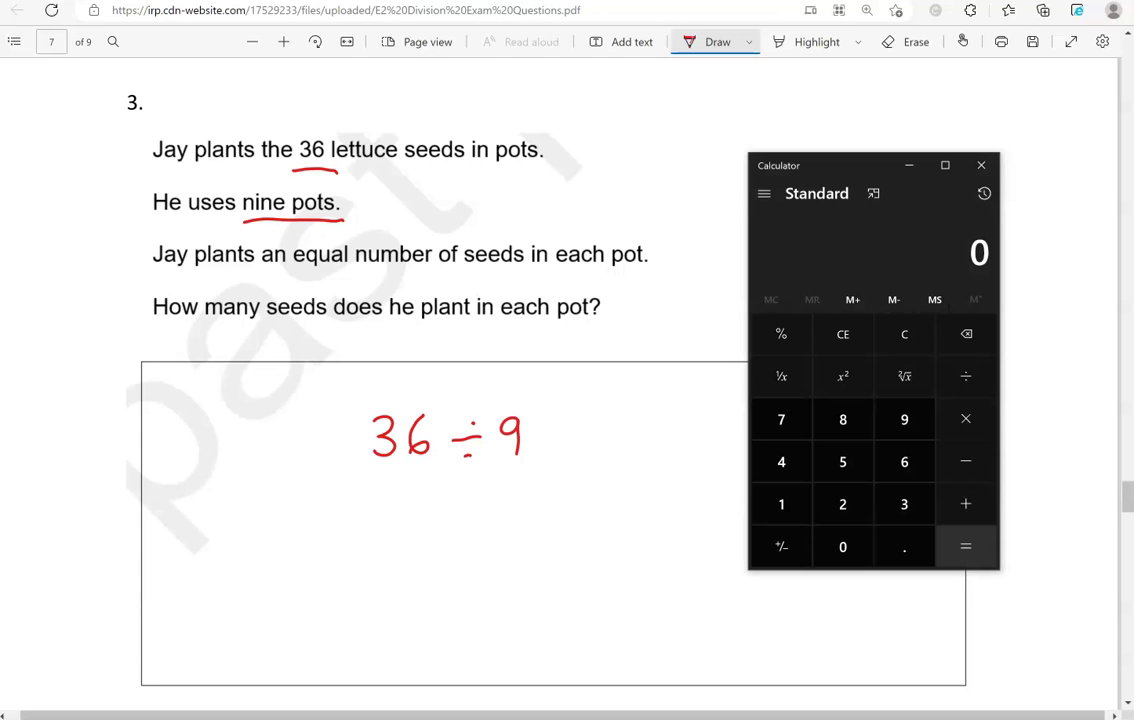
{"action": "type", "text": "36/9"}
{"action": "key", "text": "Return"}
{"action": "key", "text": "alt+Tab"}
{"action": "left_click_drag", "start_coordinate": [548, 437], "coordinate": [577, 436]}
{"action": "mouse_move", "coordinate": [548, 449]}
{"action": "left_mouse_down"}
{"action": "mouse_move", "coordinate": [629, 446]}
{"action": "mouse_move", "coordinate": [626, 460]}
{"action": "left_mouse_up"}
Write the answer '4 seeds' below the working.
{"action": "mouse_move", "coordinate": [597, 578]}
{"action": "left_mouse_down"}
{"action": "mouse_move", "coordinate": [613, 612]}
{"action": "mouse_move", "coordinate": [602, 627]}
{"action": "left_mouse_up"}
{"action": "mouse_move", "coordinate": [667, 597]}
{"action": "left_mouse_down"}
{"action": "mouse_move", "coordinate": [653, 624]}
{"action": "mouse_move", "coordinate": [708, 603]}
{"action": "mouse_move", "coordinate": [711, 624]}
{"action": "left_mouse_up"}
{"action": "left_click_drag", "start_coordinate": [731, 607], "coordinate": [717, 621]}
{"action": "mouse_move", "coordinate": [738, 588]}
{"action": "left_mouse_down"}
{"action": "mouse_move", "coordinate": [739, 626]}
{"action": "mouse_move", "coordinate": [749, 625]}
{"action": "left_mouse_up"}
{"action": "scroll", "coordinate": [560, 400], "scroll_direction": "down", "scroll_amount": 1}
Underline 'six sheets' and 42 in question 4 with the red pen.
{"action": "scroll", "coordinate": [560, 400], "scroll_direction": "down", "scroll_amount": 5}
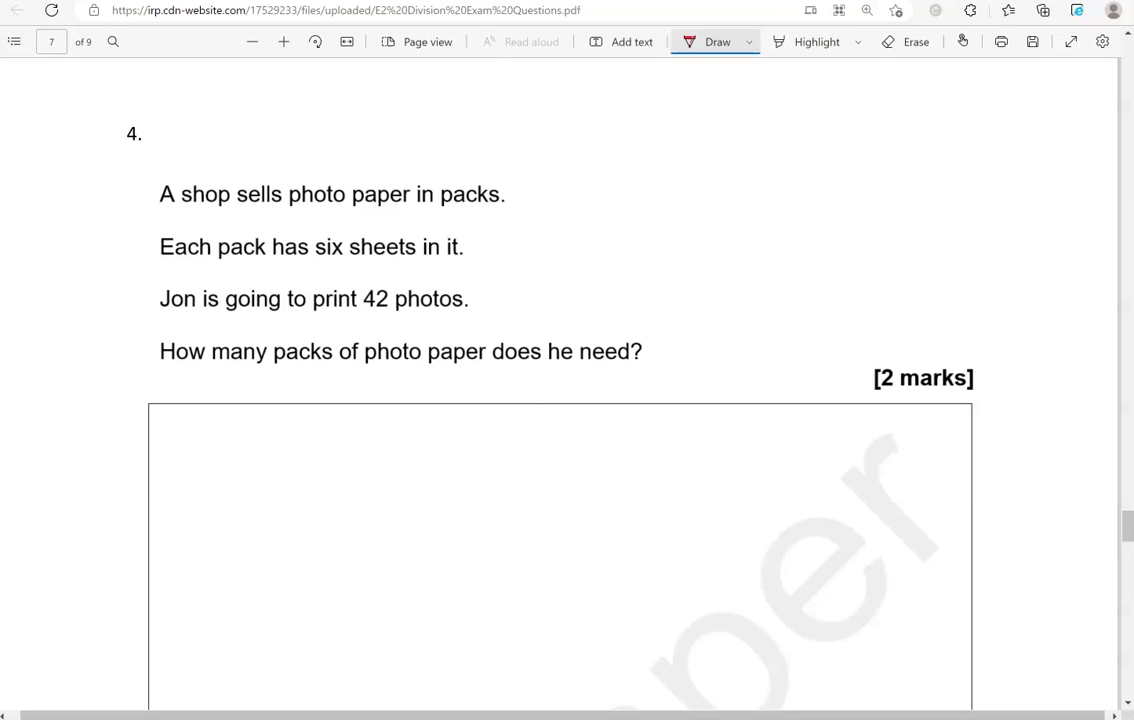
{"action": "left_click_drag", "start_coordinate": [312, 265], "coordinate": [414, 266]}
{"action": "left_click_drag", "start_coordinate": [360, 320], "coordinate": [391, 315]}
Handwrite '42 ÷ 6 =' in question 4's answer box.
{"action": "mouse_move", "coordinate": [419, 465]}
{"action": "left_mouse_down"}
{"action": "mouse_move", "coordinate": [410, 488]}
{"action": "mouse_move", "coordinate": [437, 490]}
{"action": "left_mouse_up"}
{"action": "mouse_move", "coordinate": [431, 468]}
{"action": "left_mouse_down"}
{"action": "mouse_move", "coordinate": [431, 506]}
{"action": "mouse_move", "coordinate": [452, 464]}
{"action": "mouse_move", "coordinate": [470, 502]}
{"action": "mouse_move", "coordinate": [510, 486]}
{"action": "mouse_move", "coordinate": [533, 500]}
{"action": "mouse_move", "coordinate": [532, 490]}
{"action": "left_mouse_up"}
{"action": "left_click", "coordinate": [501, 471]}
{"action": "left_click", "coordinate": [501, 501]}
{"action": "mouse_move", "coordinate": [567, 487]}
{"action": "left_mouse_down"}
{"action": "mouse_move", "coordinate": [589, 483]}
{"action": "mouse_move", "coordinate": [590, 496]}
{"action": "left_mouse_up"}
Check 42 ÷ 6 in Calculator.
{"action": "key", "text": "alt+Tab"}
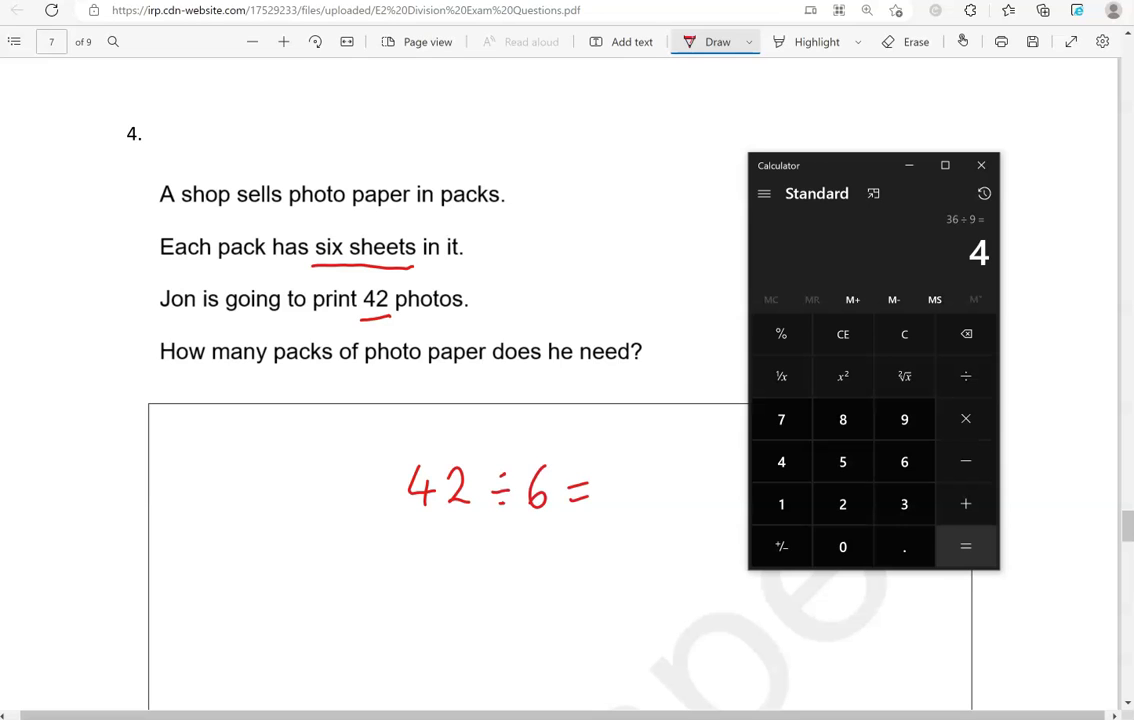
{"action": "left_click", "coordinate": [904, 334]}
{"action": "left_click", "coordinate": [781, 461]}
{"action": "left_click", "coordinate": [843, 504]}
{"action": "key", "text": "slash"}
{"action": "key", "text": "6"}
{"action": "key", "text": "Return"}
{"action": "key", "text": "alt+Tab"}
Complete the working with 7 and write the answer '7 packs' below it.
{"action": "mouse_move", "coordinate": [613, 466]}
{"action": "left_mouse_down"}
{"action": "mouse_move", "coordinate": [640, 464]}
{"action": "mouse_move", "coordinate": [630, 505]}
{"action": "left_mouse_up"}
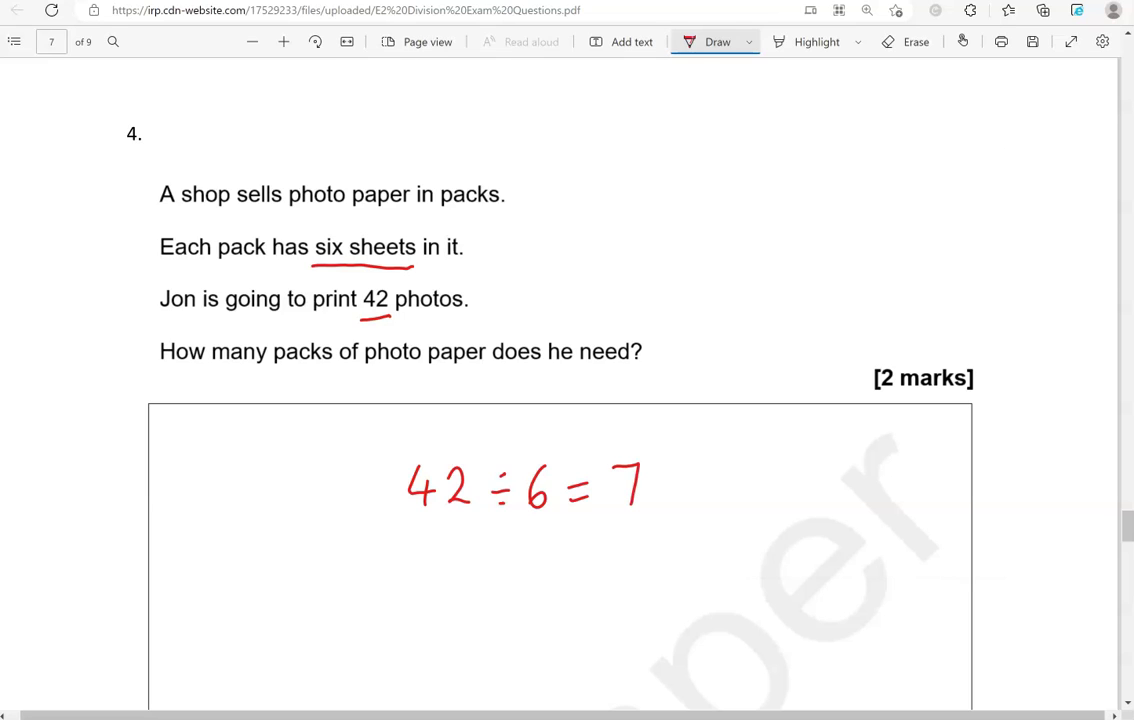
{"action": "mouse_move", "coordinate": [593, 617]}
{"action": "left_mouse_down"}
{"action": "mouse_move", "coordinate": [593, 655]}
{"action": "mouse_move", "coordinate": [593, 617]}
{"action": "mouse_move", "coordinate": [621, 678]}
{"action": "mouse_move", "coordinate": [620, 657]}
{"action": "left_mouse_up"}
{"action": "left_click_drag", "start_coordinate": [654, 636], "coordinate": [658, 656]}
{"action": "mouse_move", "coordinate": [677, 634]}
{"action": "left_mouse_down"}
{"action": "mouse_move", "coordinate": [668, 655]}
{"action": "mouse_move", "coordinate": [690, 656]}
{"action": "left_mouse_up"}
{"action": "mouse_move", "coordinate": [704, 630]}
{"action": "left_mouse_down"}
{"action": "mouse_move", "coordinate": [706, 656]}
{"action": "mouse_move", "coordinate": [720, 657]}
{"action": "left_mouse_up"}
{"action": "scroll", "coordinate": [560, 400], "scroll_direction": "down", "scroll_amount": 1}
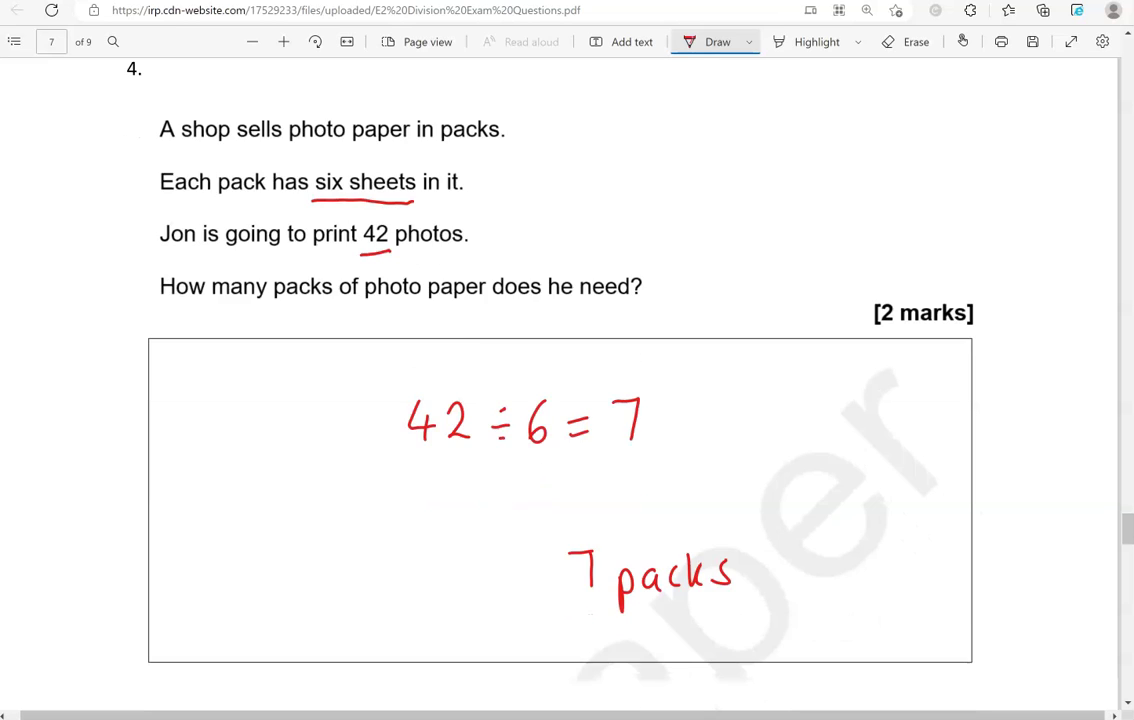
Underline '54 flowers' and 'nine pots' in question 5.
{"action": "scroll", "coordinate": [560, 400], "scroll_direction": "down", "scroll_amount": 10}
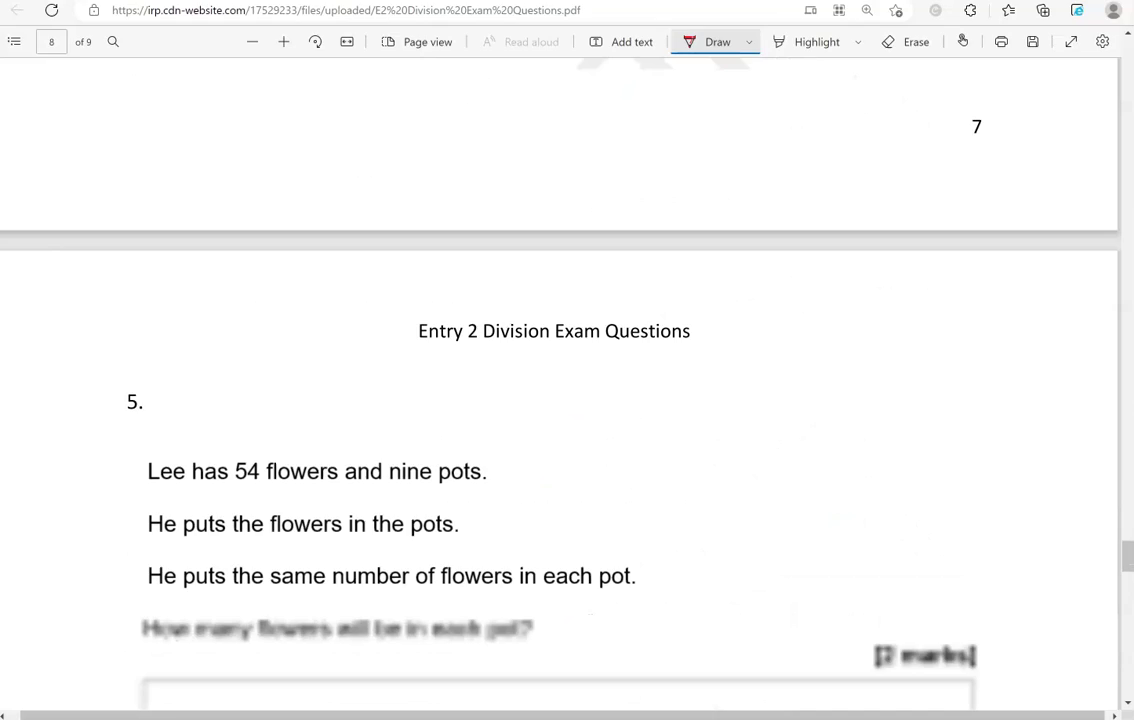
{"action": "scroll", "coordinate": [560, 400], "scroll_direction": "down", "scroll_amount": 5}
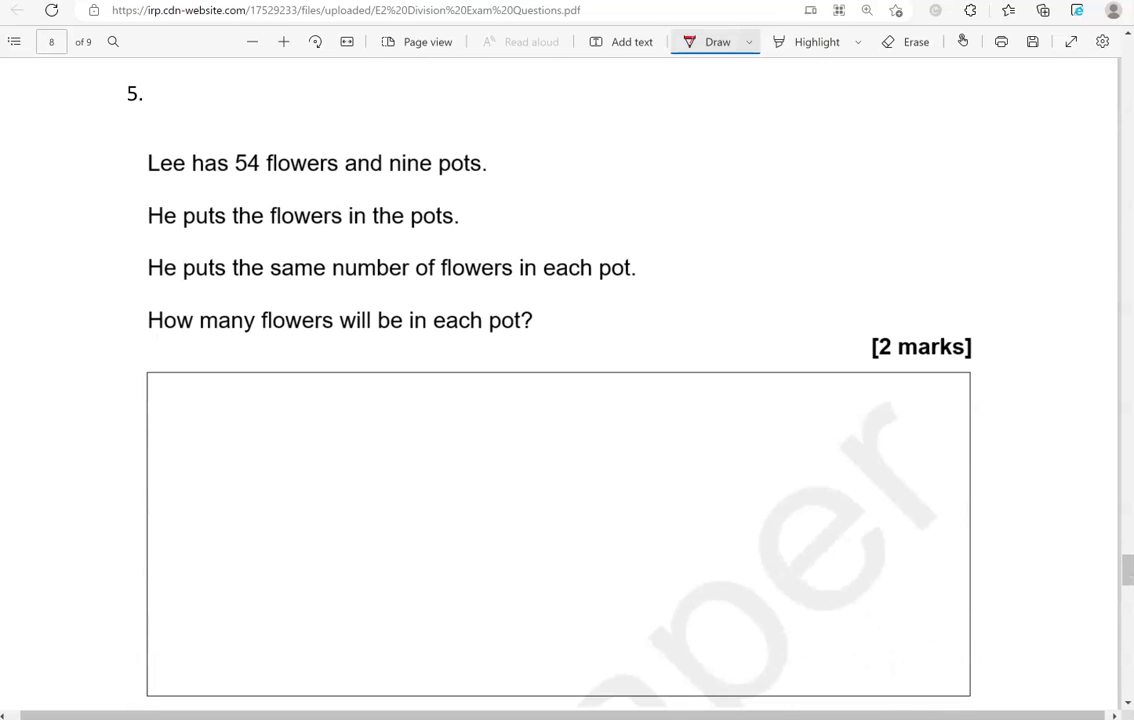
{"action": "left_click_drag", "start_coordinate": [229, 184], "coordinate": [480, 182]}
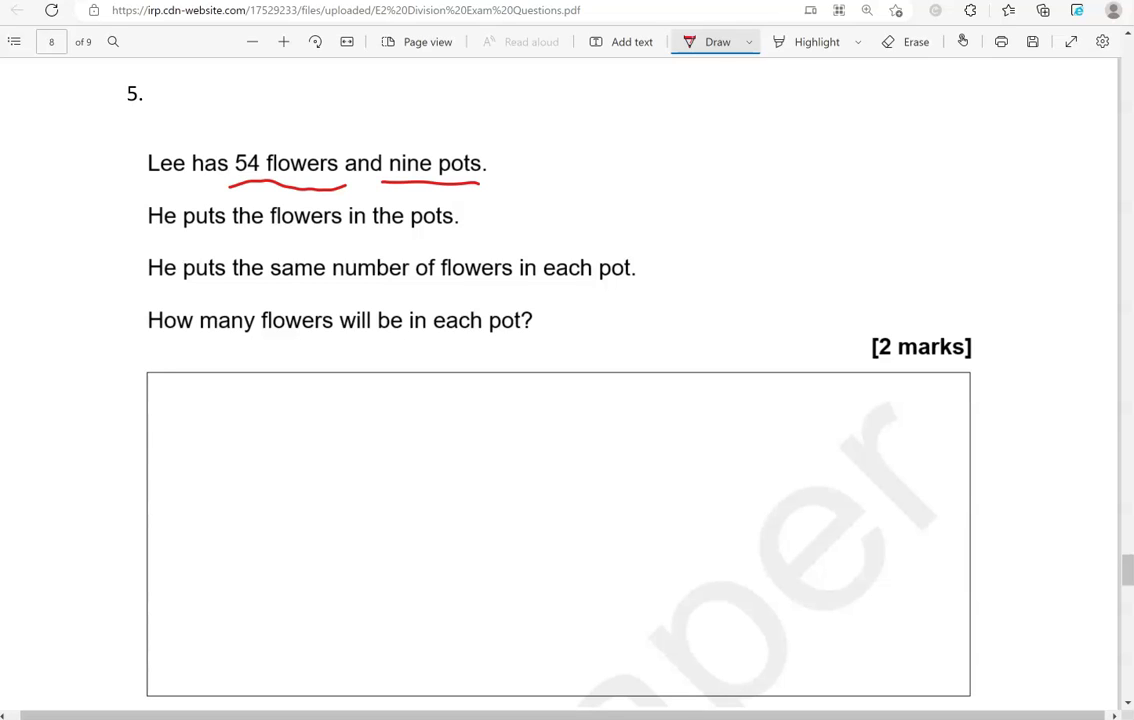
Handwrite '54 ÷ 9 =' in question 5's answer box.
{"action": "mouse_move", "coordinate": [380, 413]}
{"action": "left_mouse_down"}
{"action": "mouse_move", "coordinate": [400, 436]}
{"action": "mouse_move", "coordinate": [378, 447]}
{"action": "left_mouse_up"}
{"action": "left_click_drag", "start_coordinate": [381, 413], "coordinate": [435, 432]}
{"action": "mouse_move", "coordinate": [428, 412]}
{"action": "left_mouse_down"}
{"action": "mouse_move", "coordinate": [428, 446]}
{"action": "mouse_move", "coordinate": [472, 423]}
{"action": "left_mouse_up"}
{"action": "mouse_move", "coordinate": [471, 447]}
{"action": "left_mouse_down"}
{"action": "mouse_move", "coordinate": [523, 430]}
{"action": "mouse_move", "coordinate": [518, 447]}
{"action": "left_mouse_up"}
{"action": "left_click_drag", "start_coordinate": [538, 428], "coordinate": [560, 433]}
Calculate 54 ÷ 9 in Calculator.
{"action": "key", "text": "alt+Tab"}
{"action": "key", "text": "Escape"}
{"action": "type", "text": "54"}
{"action": "key", "text": "slash"}
{"action": "type", "text": "9"}
{"action": "key", "text": "Return"}
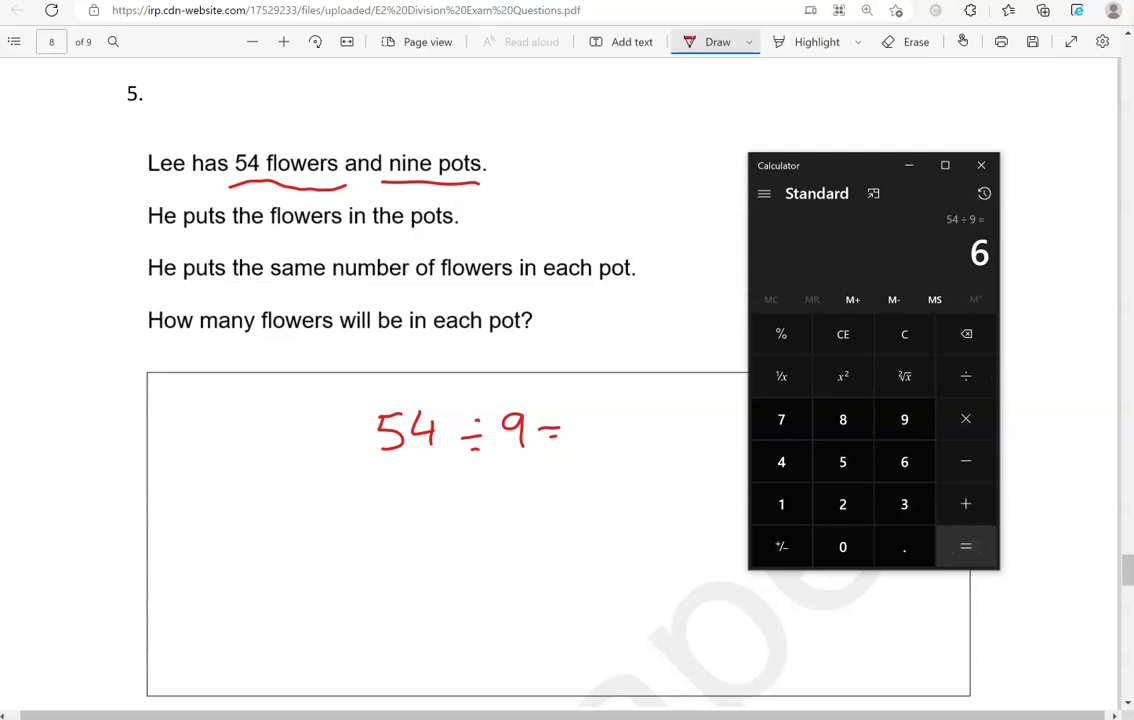
{"action": "key", "text": "alt+Tab"}
Complete the working with 6 and write the answer '6 flowers'.
{"action": "left_click_drag", "start_coordinate": [606, 403], "coordinate": [560, 439]}
{"action": "left_click_drag", "start_coordinate": [592, 585], "coordinate": [566, 606]}
{"action": "mouse_move", "coordinate": [644, 588]}
{"action": "left_mouse_down"}
{"action": "mouse_move", "coordinate": [630, 643]}
{"action": "mouse_move", "coordinate": [706, 606]}
{"action": "mouse_move", "coordinate": [738, 622]}
{"action": "mouse_move", "coordinate": [757, 610]}
{"action": "mouse_move", "coordinate": [760, 627]}
{"action": "left_mouse_up"}
{"action": "scroll", "coordinate": [558, 380], "scroll_direction": "down", "scroll_amount": 5}
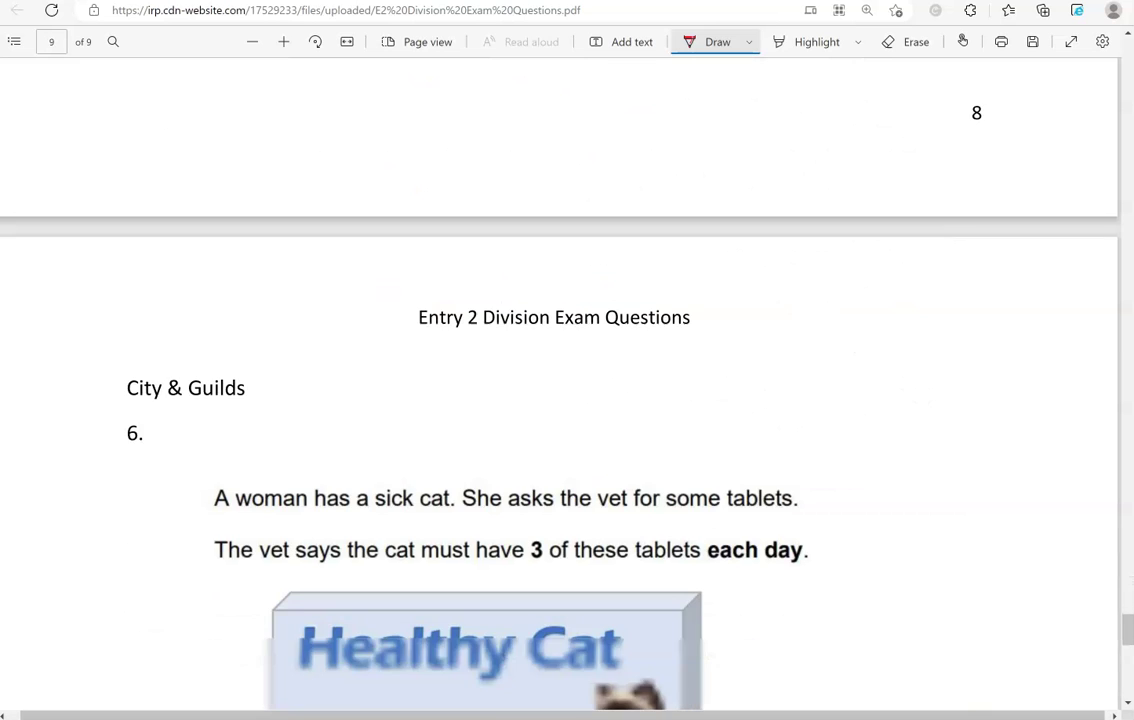
{"action": "scroll", "coordinate": [558, 380], "scroll_direction": "down", "scroll_amount": 1}
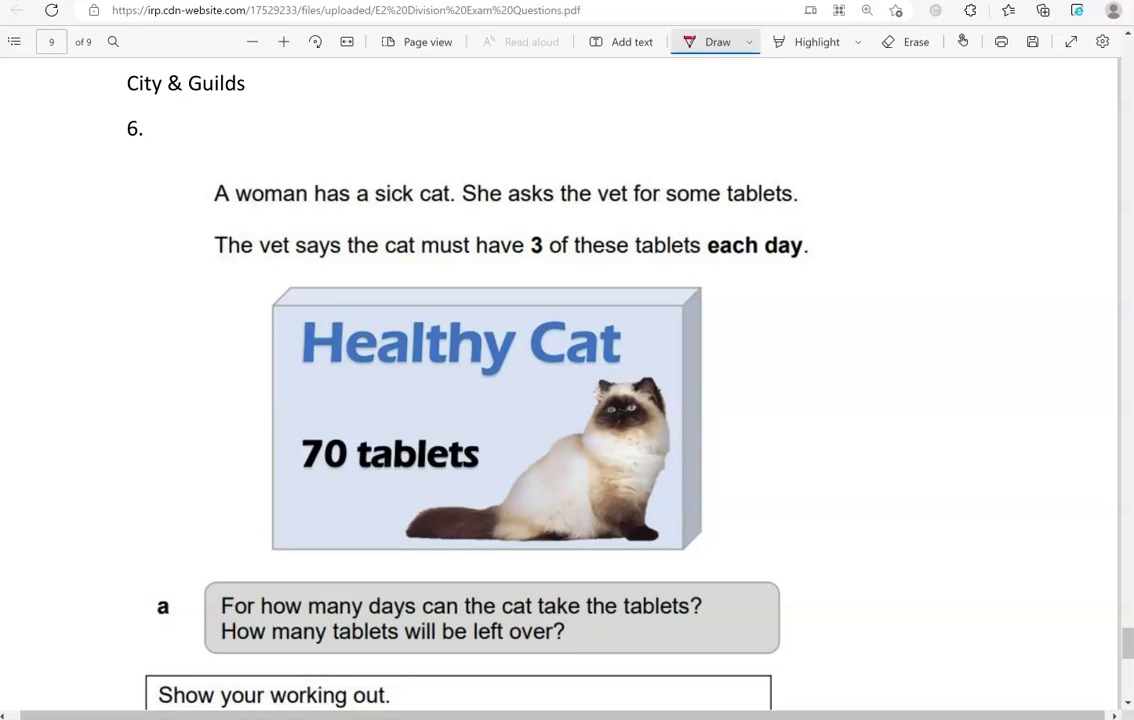
Underline 3 and '70 tablets' in question 6 on page 9.
{"action": "scroll", "coordinate": [558, 380], "scroll_direction": "down", "scroll_amount": 2}
{"action": "left_click_drag", "start_coordinate": [522, 177], "coordinate": [546, 175]}
{"action": "scroll", "coordinate": [558, 380], "scroll_direction": "down", "scroll_amount": 1}
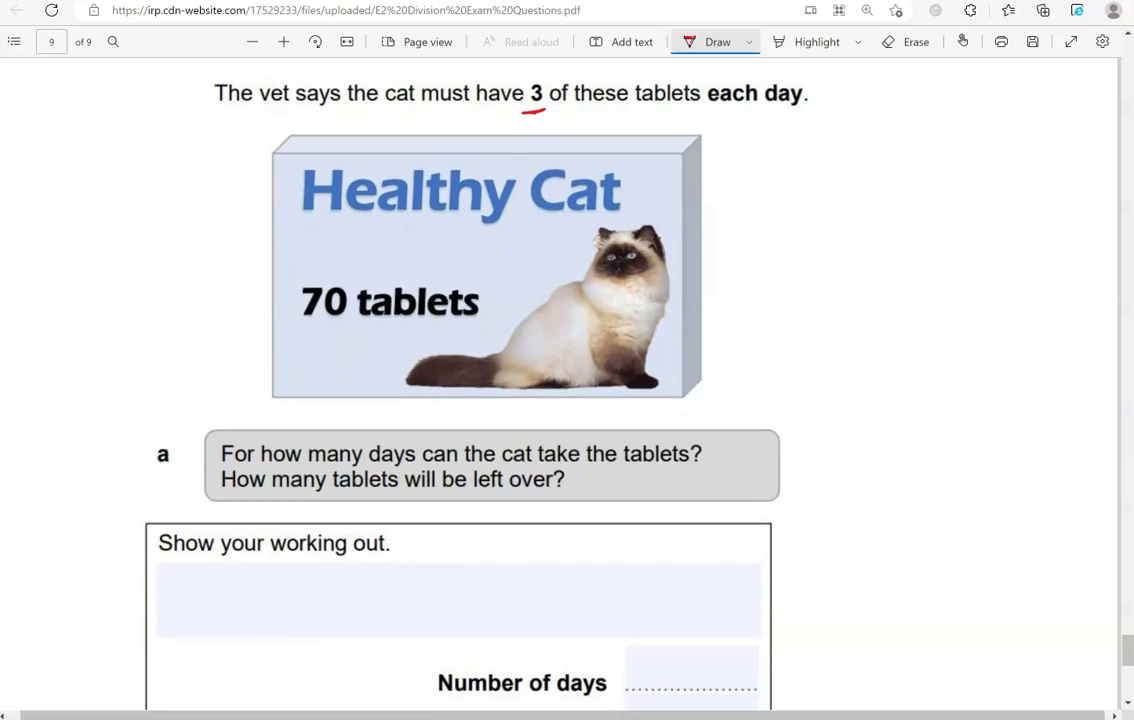
{"action": "left_click_drag", "start_coordinate": [297, 327], "coordinate": [483, 321]}
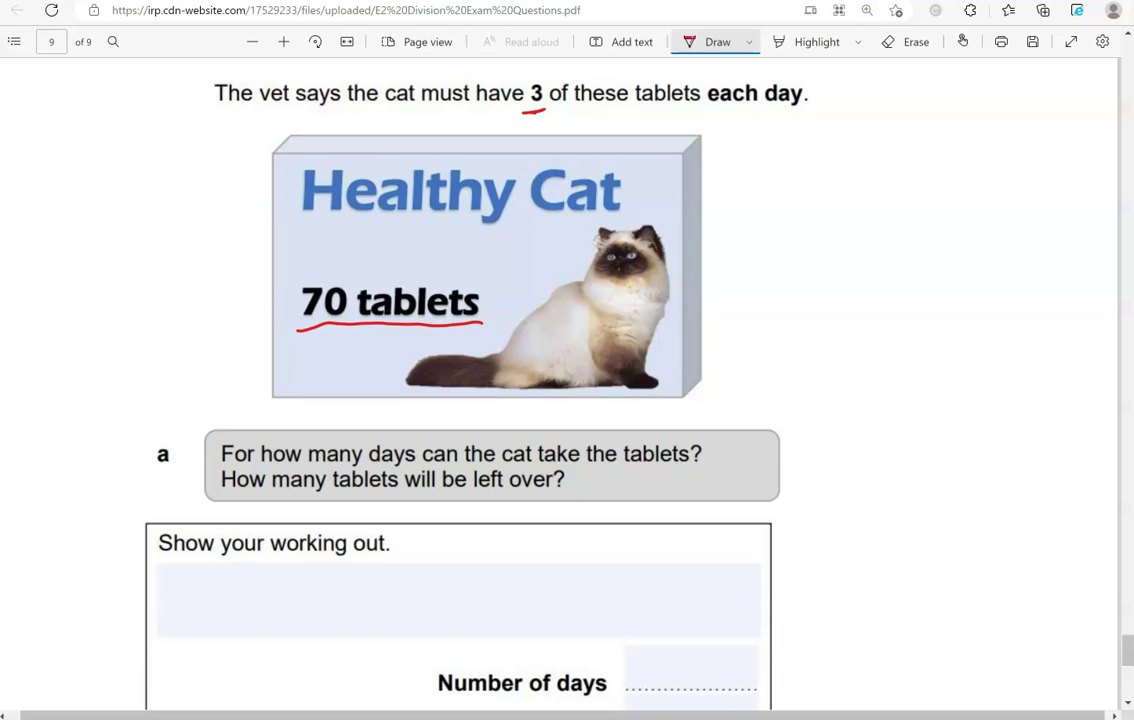
Handwrite '70 ÷ 3 =' in the working-out box.
{"action": "mouse_move", "coordinate": [212, 573]}
{"action": "left_mouse_down"}
{"action": "mouse_move", "coordinate": [227, 597]}
{"action": "mouse_move", "coordinate": [249, 574]}
{"action": "mouse_move", "coordinate": [297, 596]}
{"action": "mouse_move", "coordinate": [349, 579]}
{"action": "left_mouse_up"}
{"action": "left_click", "coordinate": [278, 578]}
{"action": "left_click", "coordinate": [279, 598]}
{"action": "left_click_drag", "start_coordinate": [333, 589], "coordinate": [350, 588]}
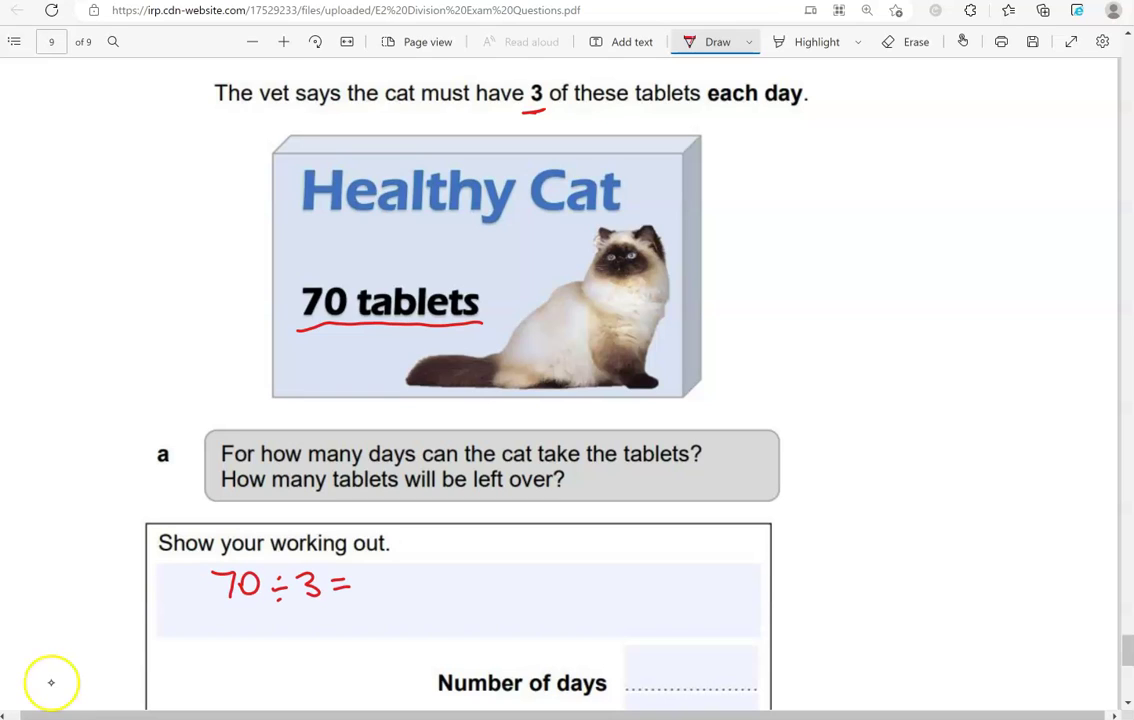
Calculate 70 ÷ 3 in Calculator.
{"action": "key", "text": "alt+Tab"}
{"action": "key", "text": "Escape"}
{"action": "key", "text": "4"}
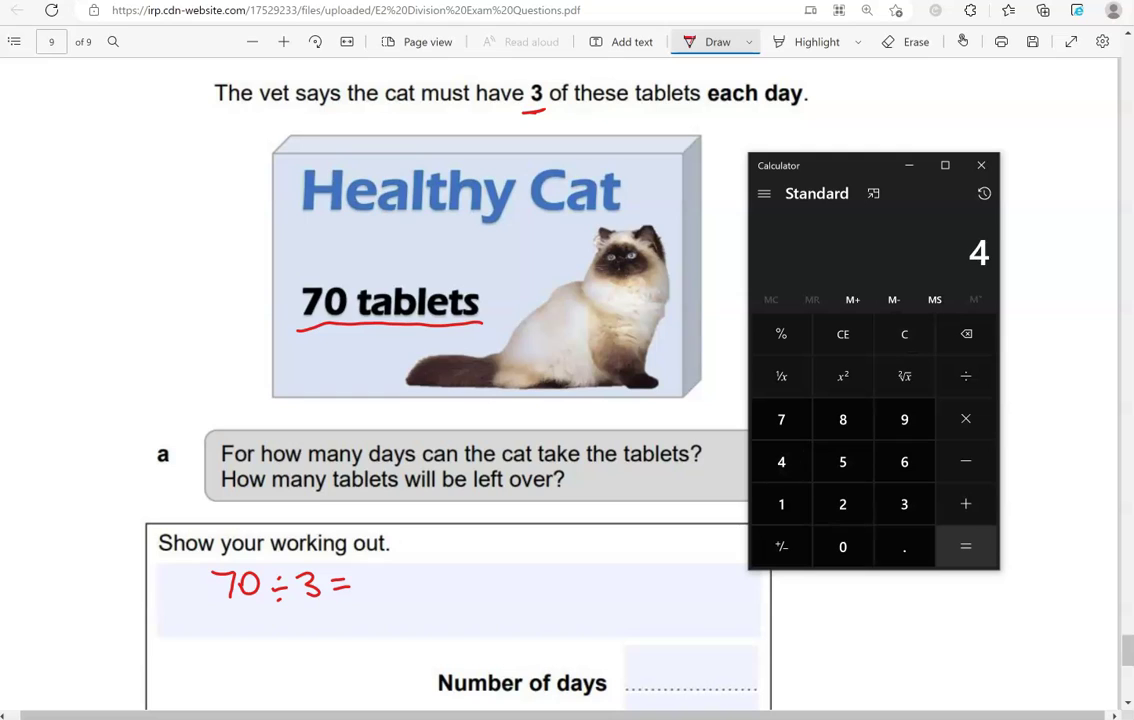
{"action": "key", "text": "BackSpace"}
{"action": "key", "text": "7"}
{"action": "key", "text": "0"}
{"action": "key", "text": "slash"}
{"action": "key", "text": "3"}
{"action": "left_click", "coordinate": [966, 547]}
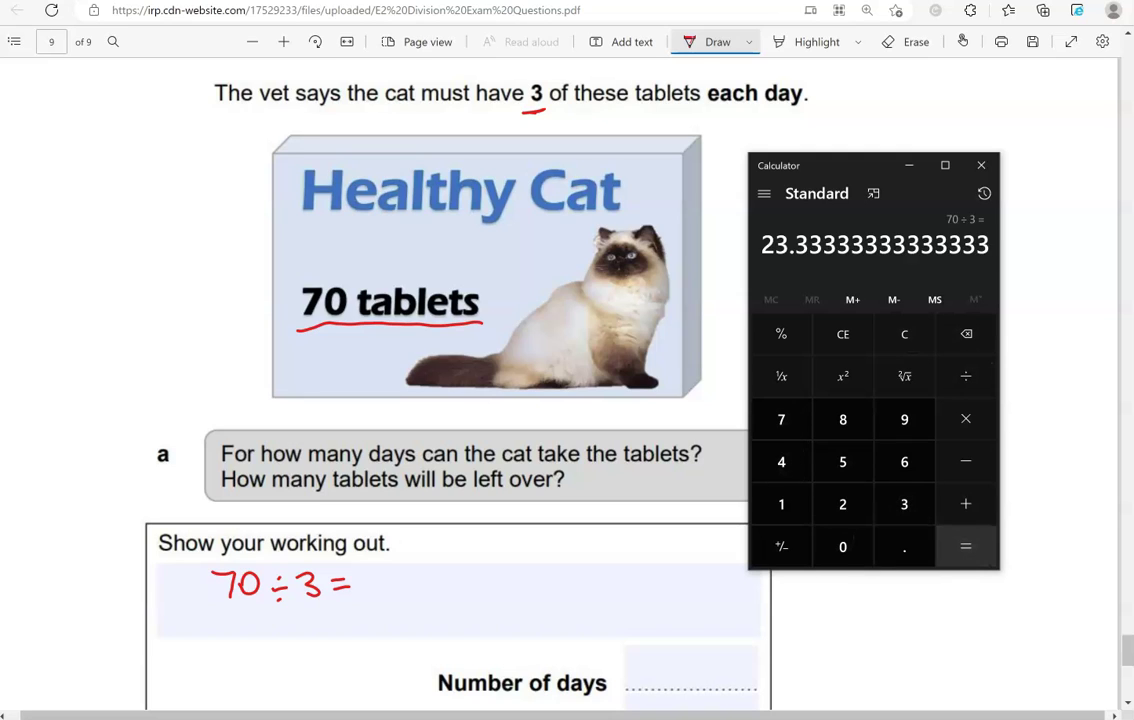
Write the result 23.3, underline 23 and enter 23 as the number of days.
{"action": "mouse_move", "coordinate": [376, 575]}
{"action": "left_mouse_down"}
{"action": "mouse_move", "coordinate": [389, 572]}
{"action": "mouse_move", "coordinate": [393, 595]}
{"action": "mouse_move", "coordinate": [413, 580]}
{"action": "mouse_move", "coordinate": [404, 595]}
{"action": "mouse_move", "coordinate": [450, 595]}
{"action": "left_mouse_up"}
{"action": "left_click", "coordinate": [429, 594]}
{"action": "scroll", "coordinate": [450, 400], "scroll_direction": "down", "scroll_amount": 1}
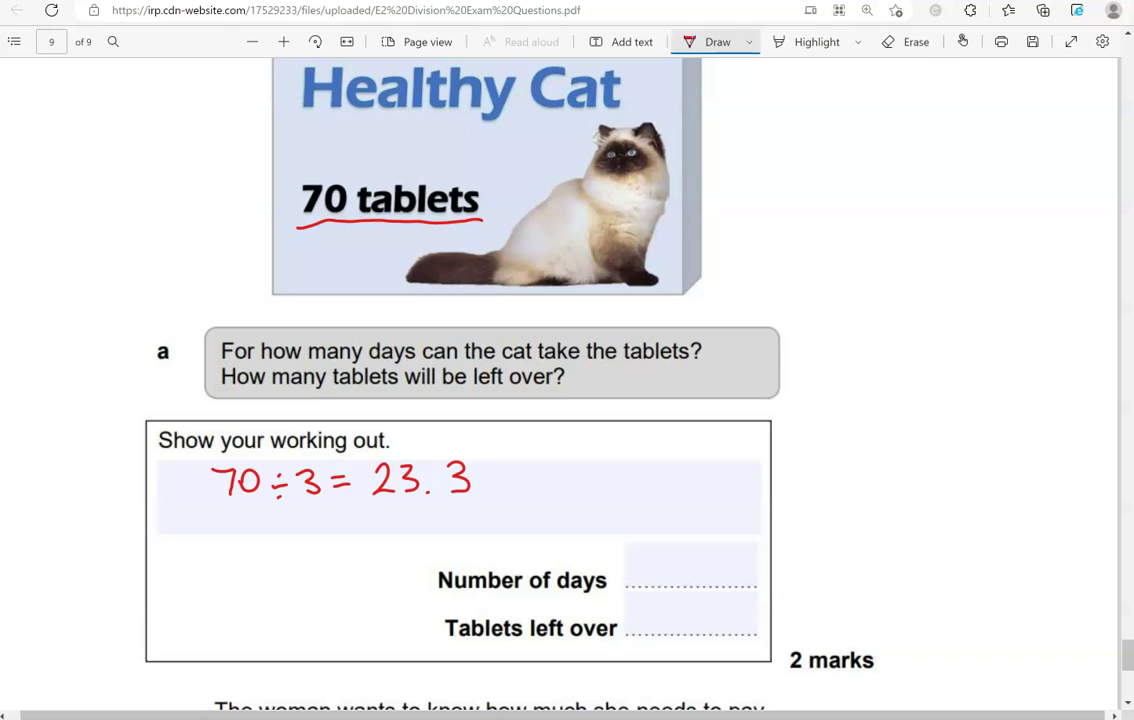
{"action": "left_click_drag", "start_coordinate": [374, 500], "coordinate": [423, 503]}
{"action": "mouse_move", "coordinate": [648, 561]}
{"action": "left_mouse_down"}
{"action": "mouse_move", "coordinate": [658, 556]}
{"action": "mouse_move", "coordinate": [664, 582]}
{"action": "mouse_move", "coordinate": [686, 568]}
{"action": "mouse_move", "coordinate": [675, 582]}
{"action": "left_mouse_up"}
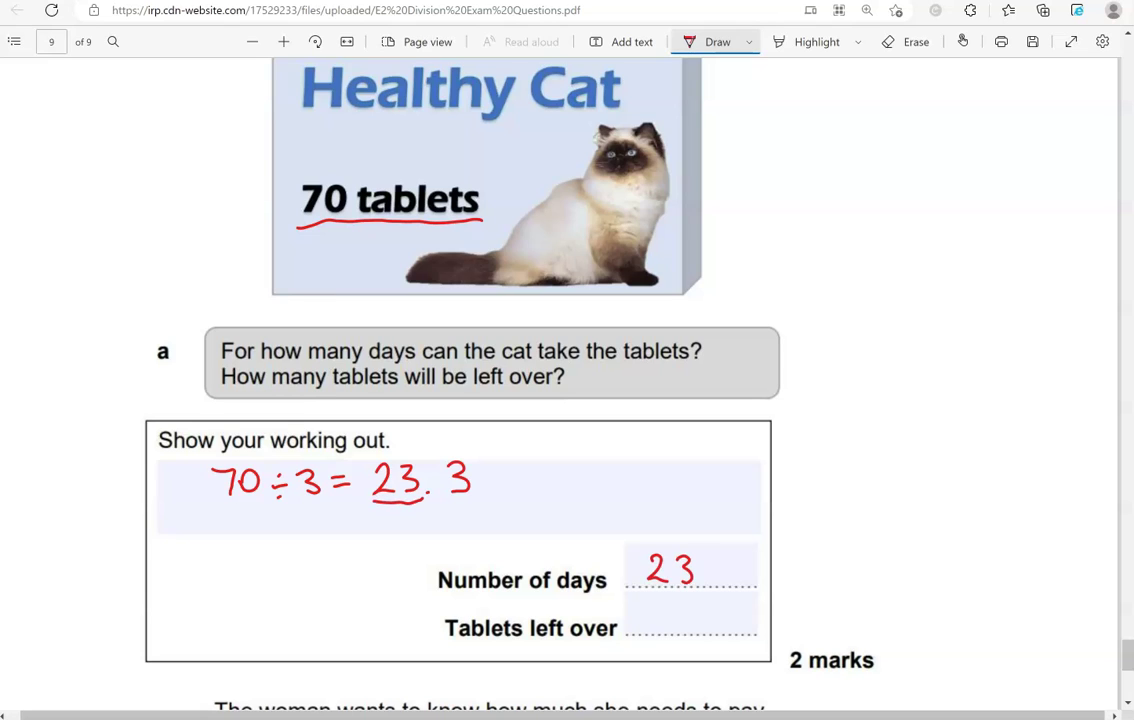
{"action": "left_click", "coordinate": [428, 491]}
Underline the decimal 3 and work out 23 × 3 = 69 in Calculator.
{"action": "left_click_drag", "start_coordinate": [452, 499], "coordinate": [470, 500]}
{"action": "scroll", "coordinate": [567, 380], "scroll_direction": "up", "scroll_amount": 1}
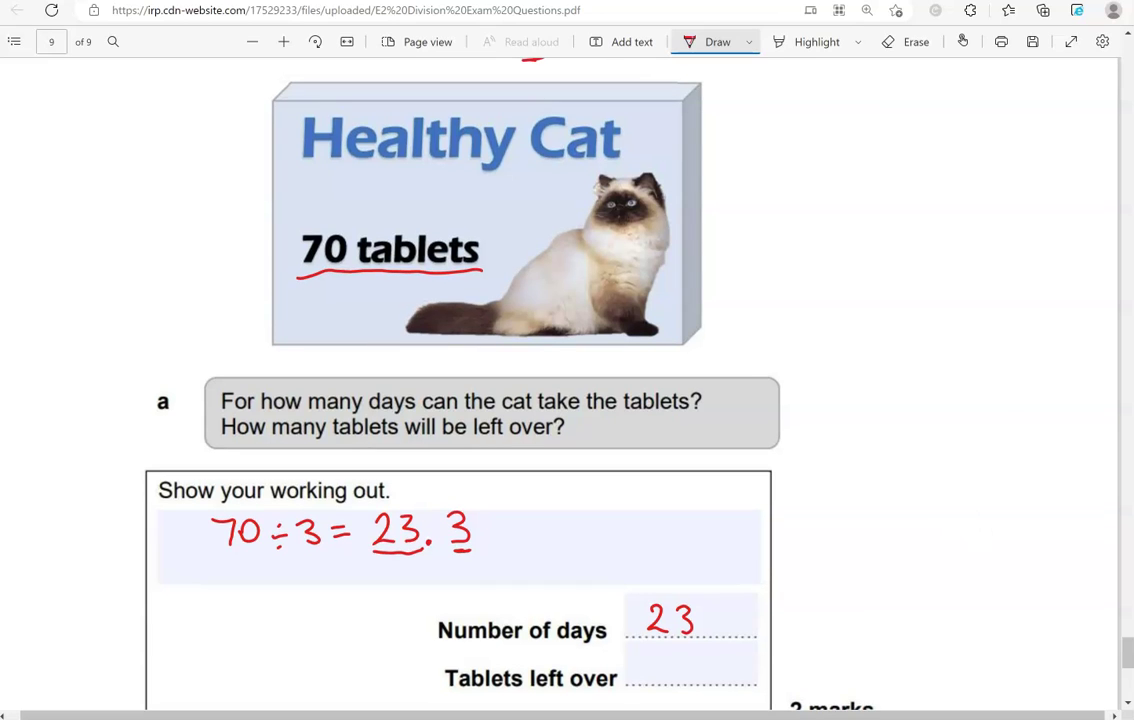
{"action": "key", "text": "alt+Tab"}
{"action": "key", "text": "Escape"}
{"action": "left_click", "coordinate": [842, 504]}
{"action": "left_click", "coordinate": [904, 504]}
{"action": "left_click", "coordinate": [966, 419]}
{"action": "left_click", "coordinate": [904, 504]}
{"action": "left_click", "coordinate": [966, 546]}
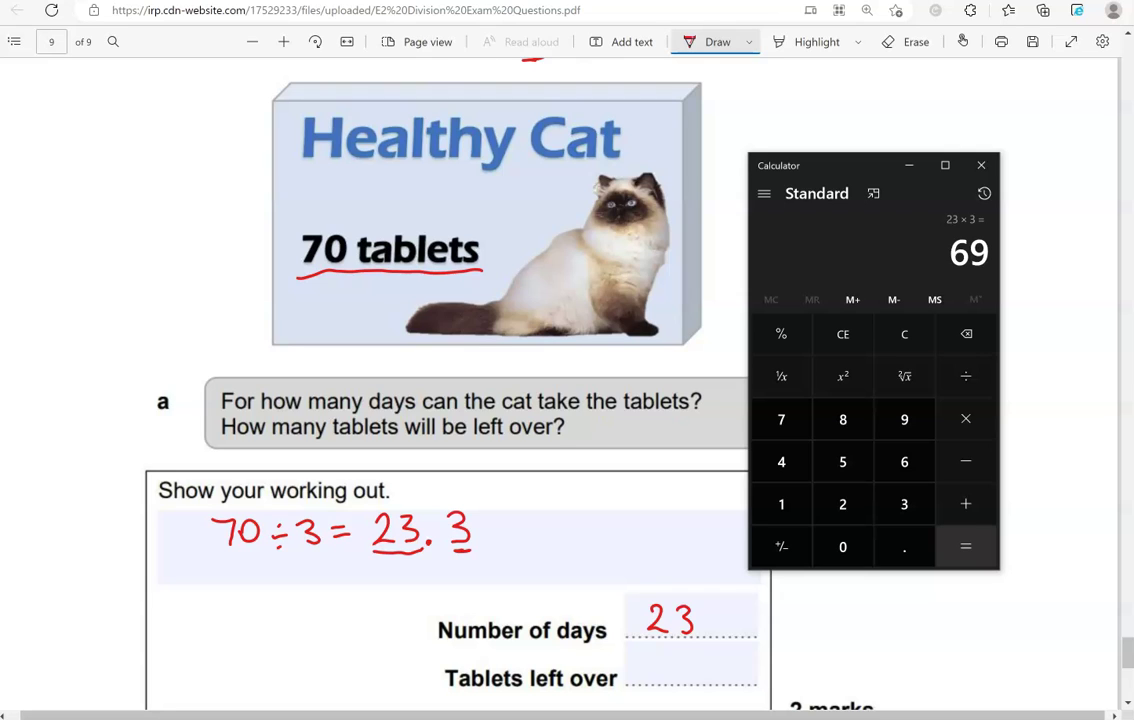
Write 1 on the Tablets left over line.
{"action": "key", "text": "alt+Tab"}
{"action": "left_click_drag", "start_coordinate": [676, 652], "coordinate": [676, 684]}
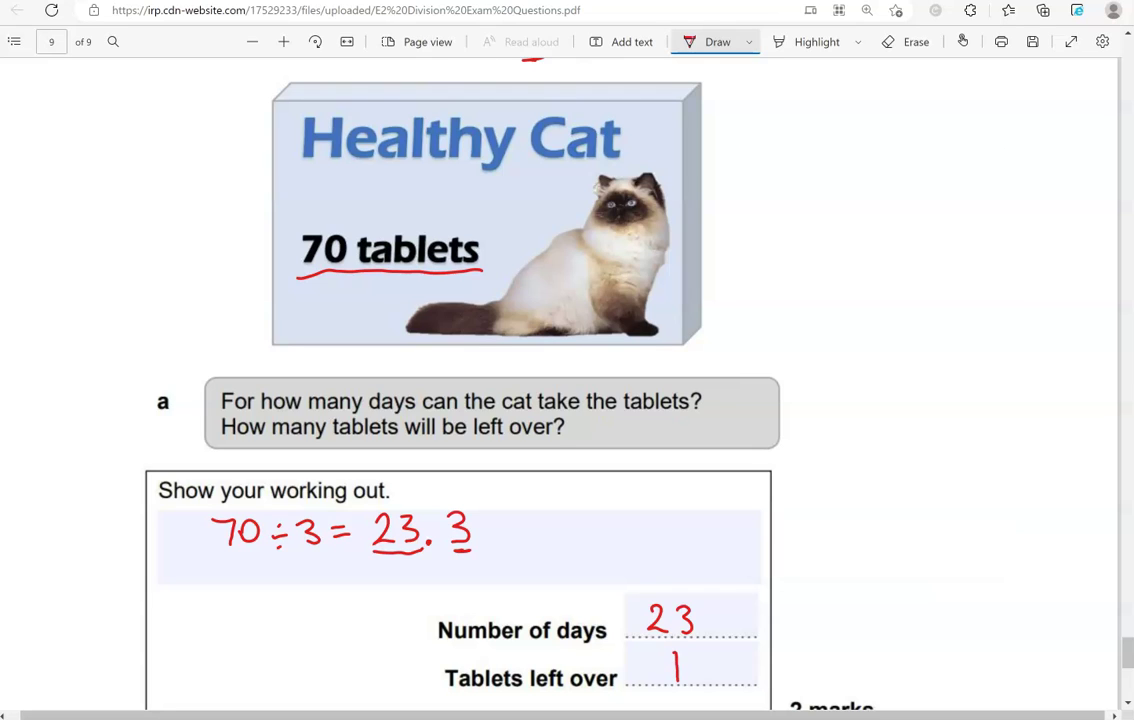
{"action": "scroll", "coordinate": [567, 400], "scroll_direction": "down", "scroll_amount": 3}
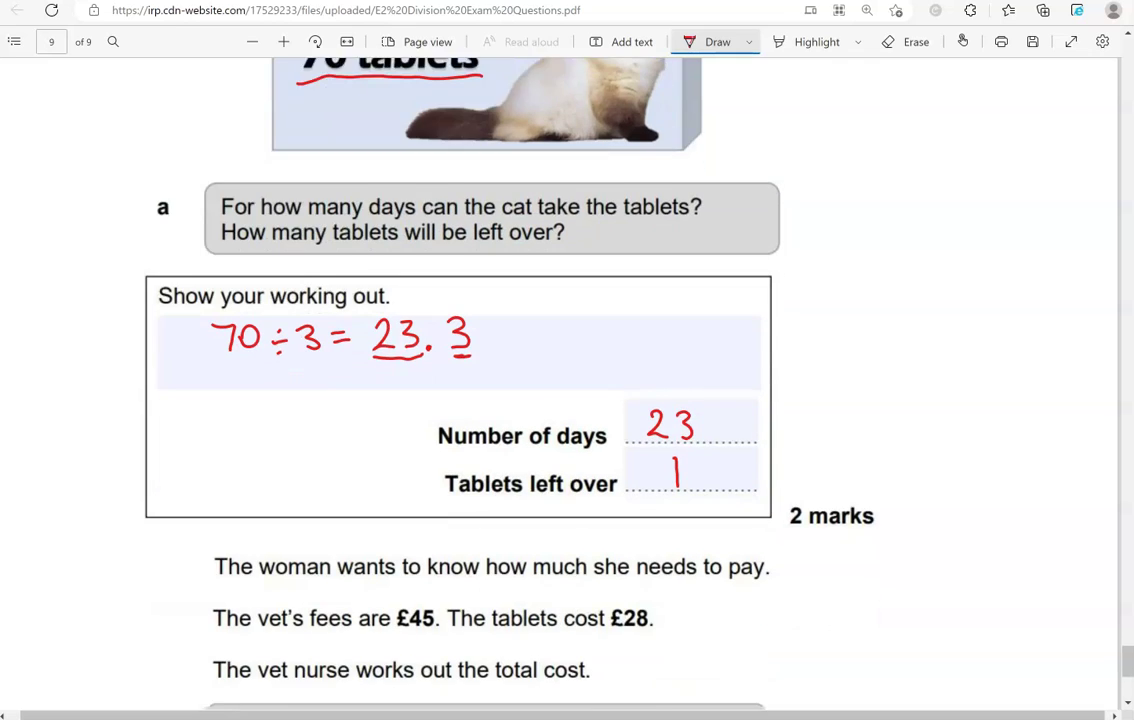
Underline £45, £28 and 'total cost' in question 6b.
{"action": "scroll", "coordinate": [567, 400], "scroll_direction": "down", "scroll_amount": 3}
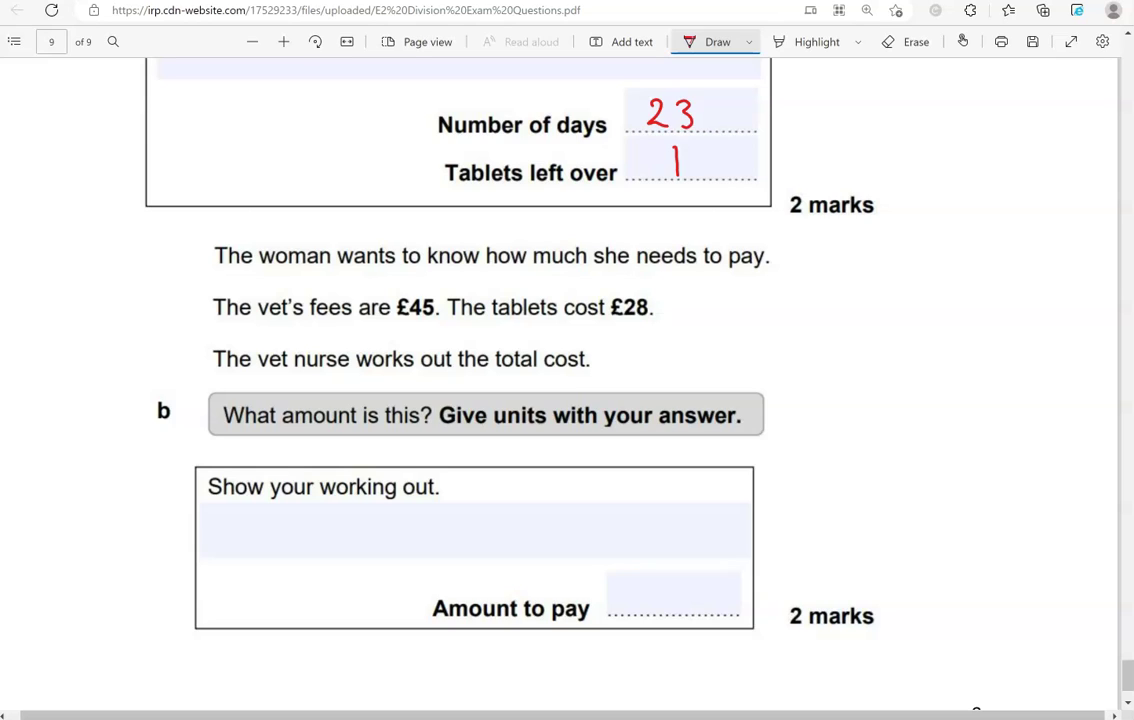
{"action": "left_click_drag", "start_coordinate": [401, 322], "coordinate": [442, 321]}
{"action": "left_click_drag", "start_coordinate": [613, 321], "coordinate": [666, 320]}
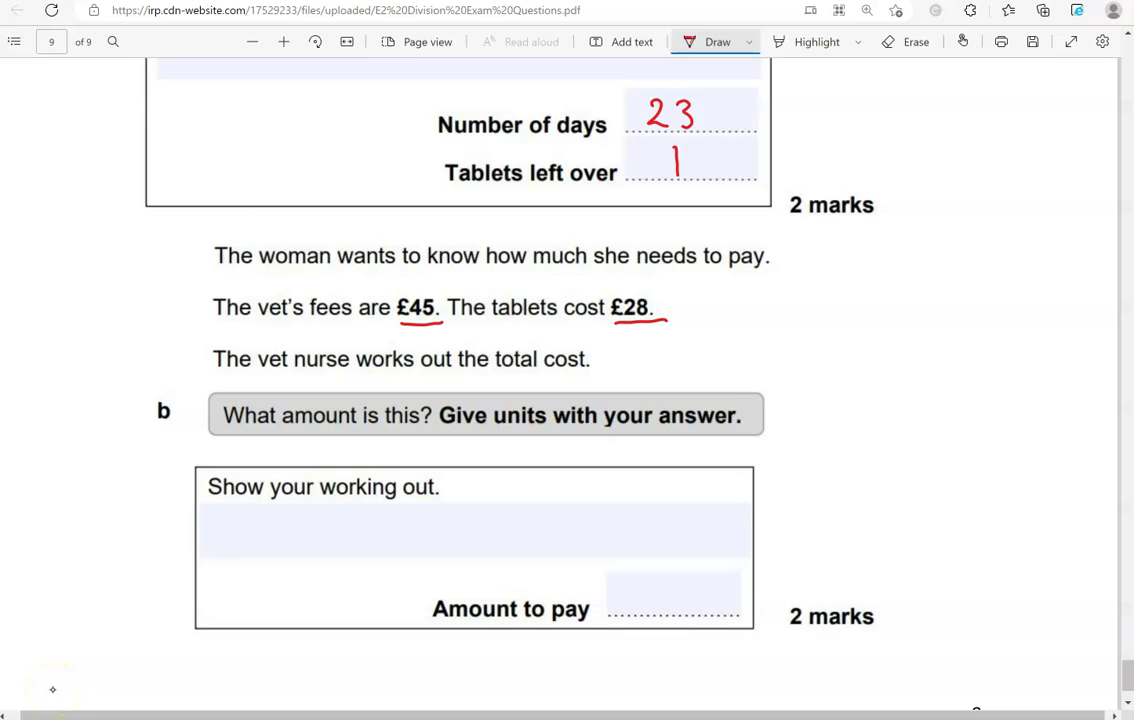
{"action": "left_click_drag", "start_coordinate": [494, 372], "coordinate": [597, 369]}
Add 45 + 28 in Calculator.
{"action": "key", "text": "alt+Tab"}
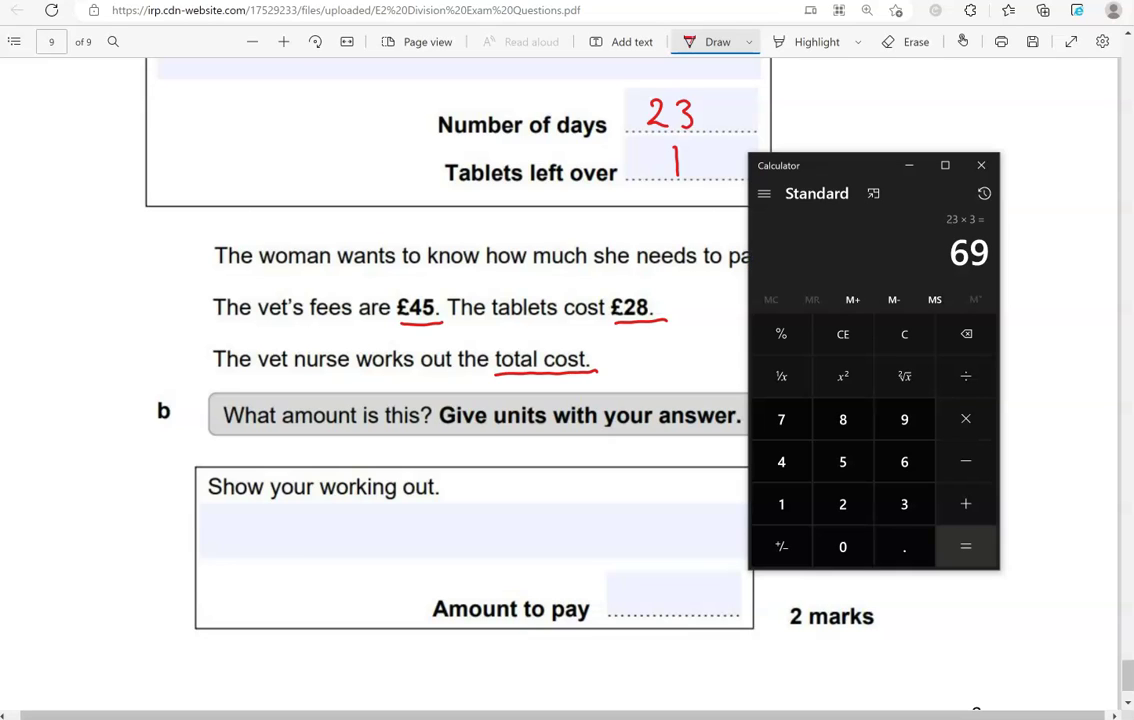
{"action": "key", "text": "Escape"}
{"action": "key", "text": "4"}
{"action": "key", "text": "5"}
{"action": "key", "text": "plus"}
{"action": "key", "text": "2"}
{"action": "key", "text": "8"}
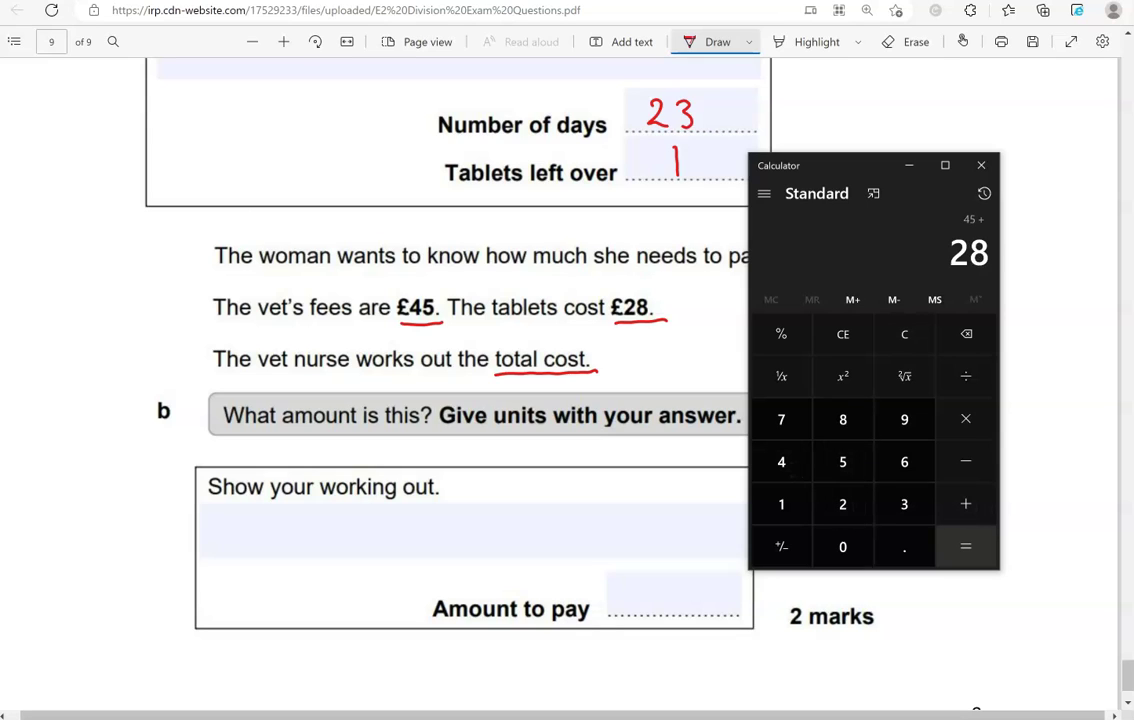
{"action": "key", "text": "Return"}
Write £73 in the Amount to pay box and '45 + 28 = 73' as working.
{"action": "mouse_move", "coordinate": [640, 584]}
{"action": "left_mouse_down"}
{"action": "mouse_move", "coordinate": [622, 612]}
{"action": "mouse_move", "coordinate": [661, 608]}
{"action": "left_mouse_up"}
{"action": "mouse_move", "coordinate": [615, 597]}
{"action": "left_mouse_down"}
{"action": "mouse_move", "coordinate": [694, 585]}
{"action": "mouse_move", "coordinate": [674, 609]}
{"action": "left_mouse_up"}
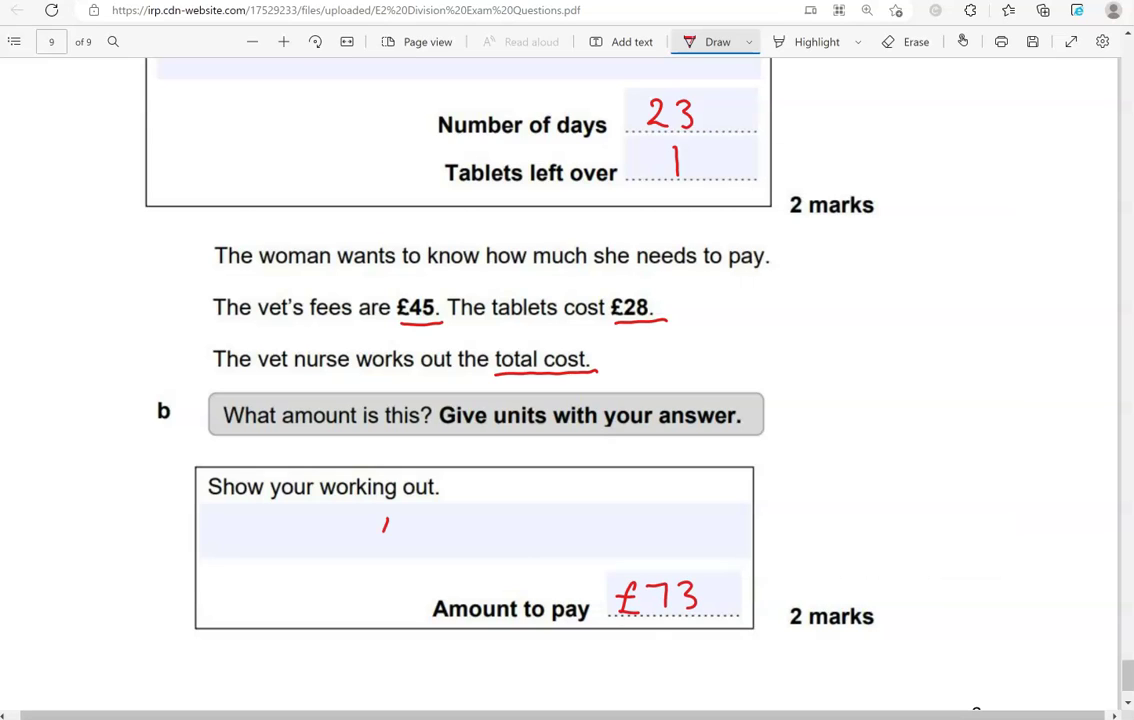
{"action": "left_click_drag", "start_coordinate": [385, 526], "coordinate": [402, 540]}
{"action": "mouse_move", "coordinate": [399, 518]}
{"action": "left_mouse_down"}
{"action": "mouse_move", "coordinate": [399, 548]}
{"action": "mouse_move", "coordinate": [470, 535]}
{"action": "left_mouse_up"}
{"action": "mouse_move", "coordinate": [457, 520]}
{"action": "left_mouse_down"}
{"action": "mouse_move", "coordinate": [457, 548]}
{"action": "mouse_move", "coordinate": [513, 545]}
{"action": "mouse_move", "coordinate": [527, 521]}
{"action": "left_mouse_up"}
{"action": "mouse_move", "coordinate": [545, 527]}
{"action": "left_mouse_down"}
{"action": "mouse_move", "coordinate": [561, 539]}
{"action": "mouse_move", "coordinate": [597, 519]}
{"action": "mouse_move", "coordinate": [590, 545]}
{"action": "left_mouse_up"}
{"action": "mouse_move", "coordinate": [612, 517]}
{"action": "left_mouse_down"}
{"action": "mouse_move", "coordinate": [626, 521]}
{"action": "mouse_move", "coordinate": [612, 540]}
{"action": "left_mouse_up"}
Circle the pound signs of £45 and £28.
{"action": "mouse_move", "coordinate": [408, 292]}
{"action": "left_mouse_down"}
{"action": "mouse_move", "coordinate": [394, 315]}
{"action": "mouse_move", "coordinate": [409, 296]}
{"action": "left_mouse_up"}
{"action": "mouse_move", "coordinate": [618, 292]}
{"action": "left_mouse_down"}
{"action": "mouse_move", "coordinate": [609, 316]}
{"action": "mouse_move", "coordinate": [620, 296]}
{"action": "left_mouse_up"}
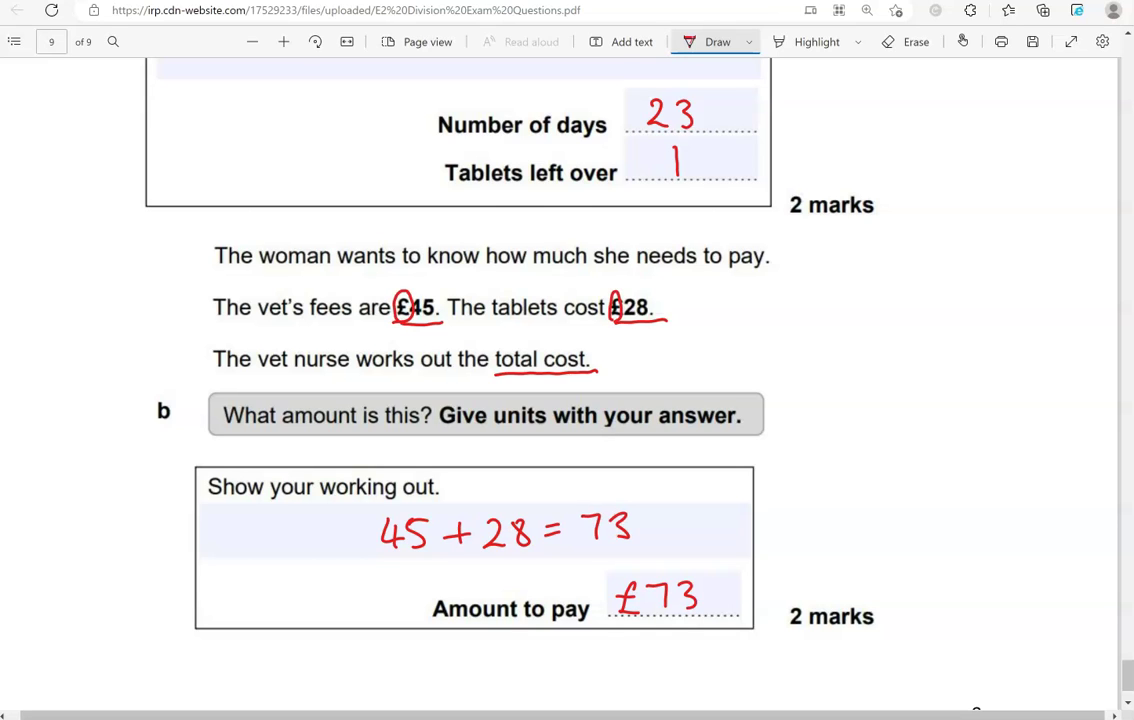
{"action": "scroll", "coordinate": [567, 380], "scroll_direction": "down", "scroll_amount": 1}
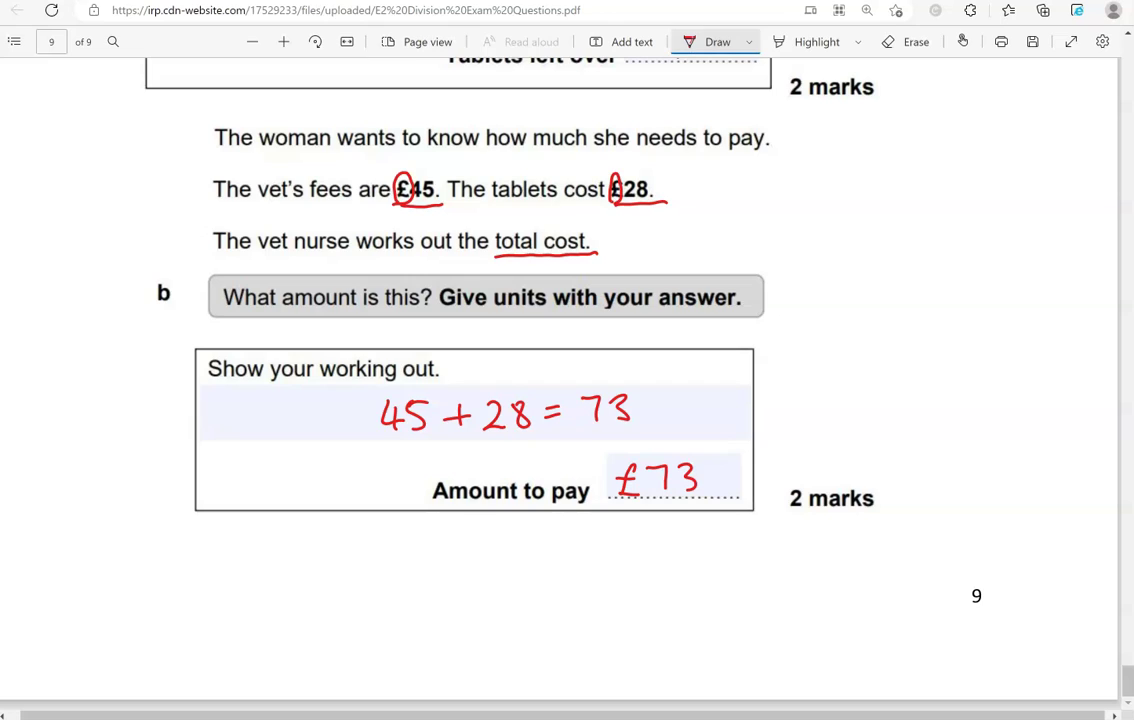